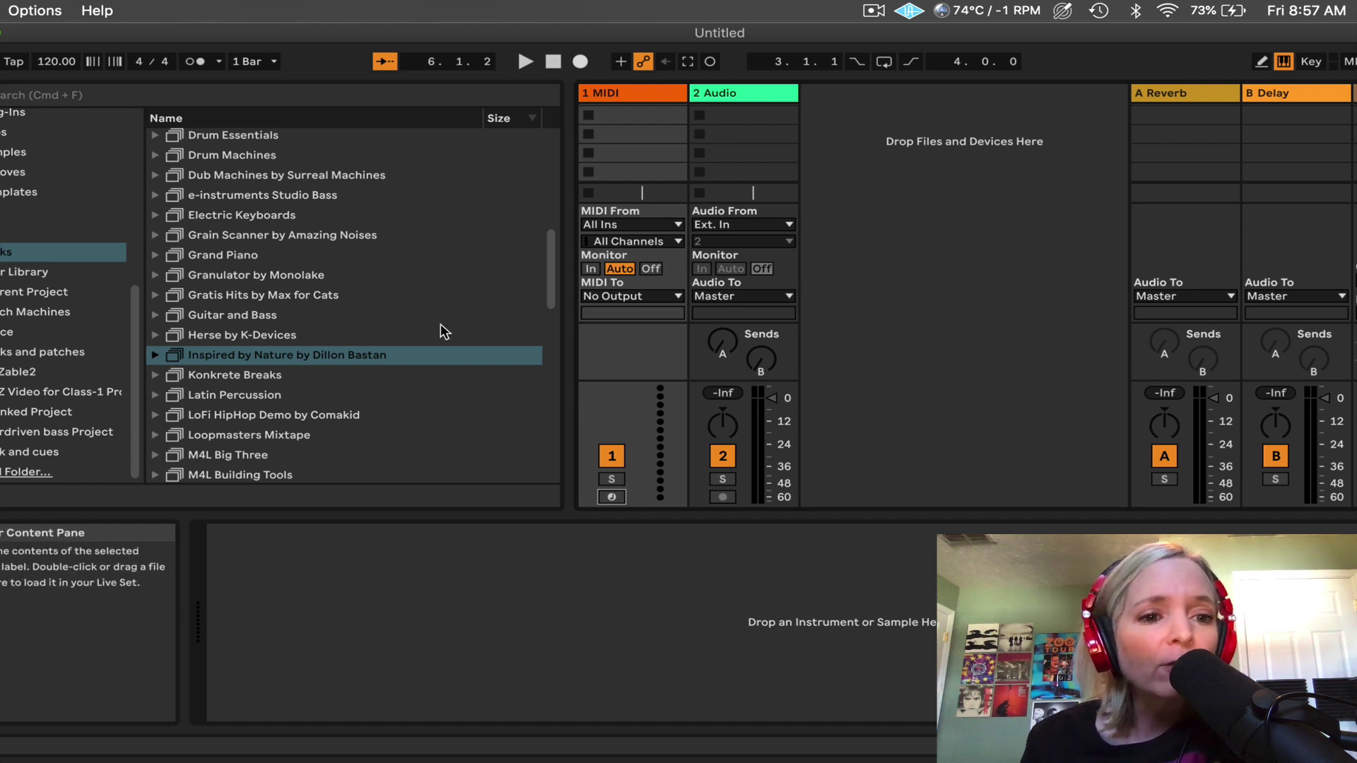
# Load Emit.amxd from the Inspired by Nature pack's Instruments onto the 1 MIDI track.
pyautogui.click(346, 359)
pyautogui.scroll(-3, 345, 355)
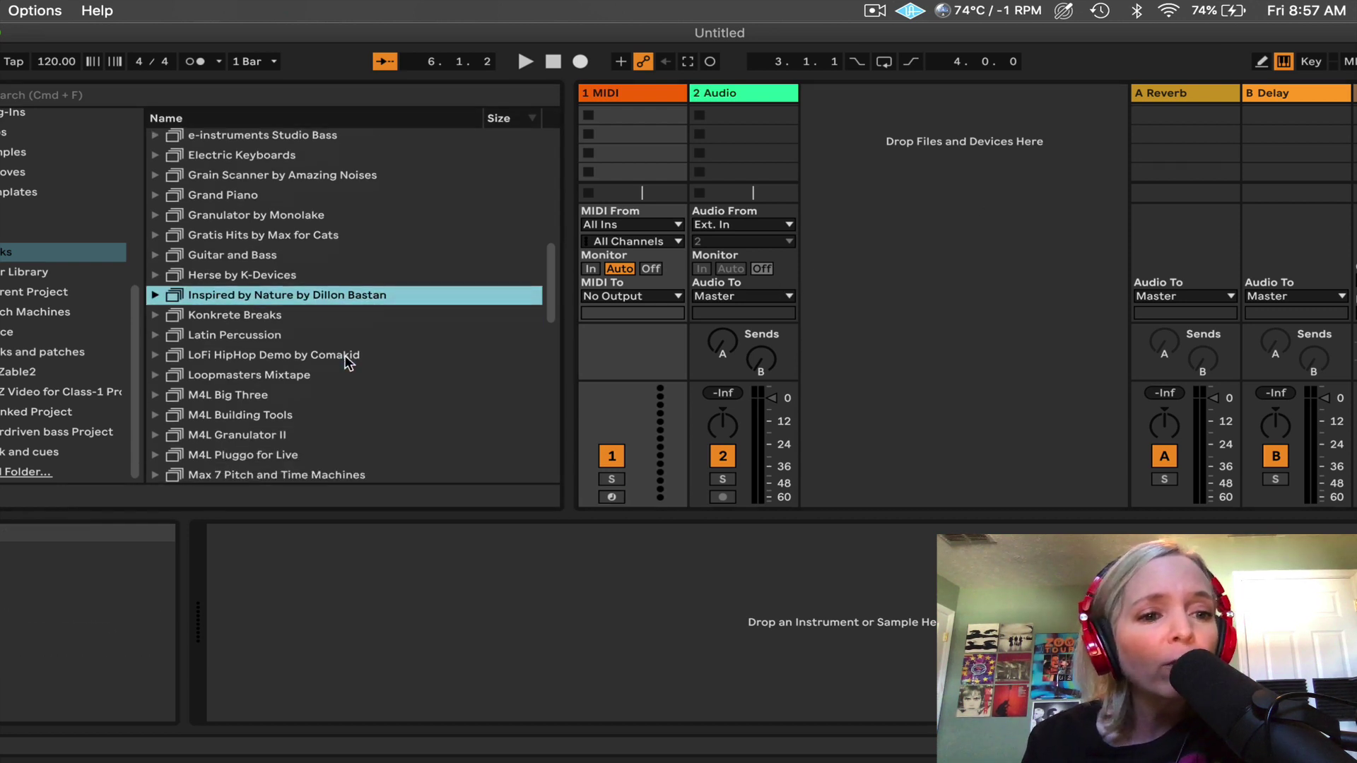
pyautogui.click(154, 293)
pyautogui.scroll(-3, 240, 304)
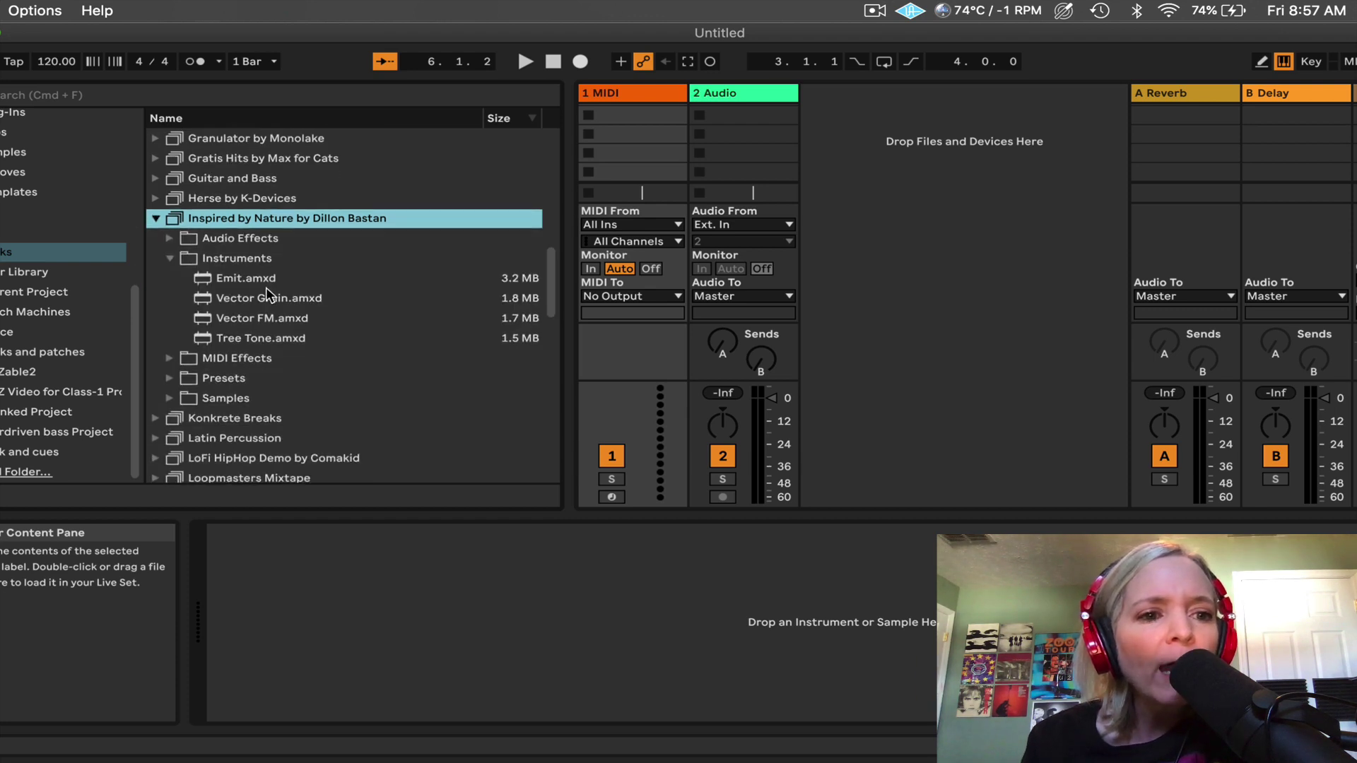
pyautogui.moveTo(232, 278); pyautogui.dragTo(640, 137)
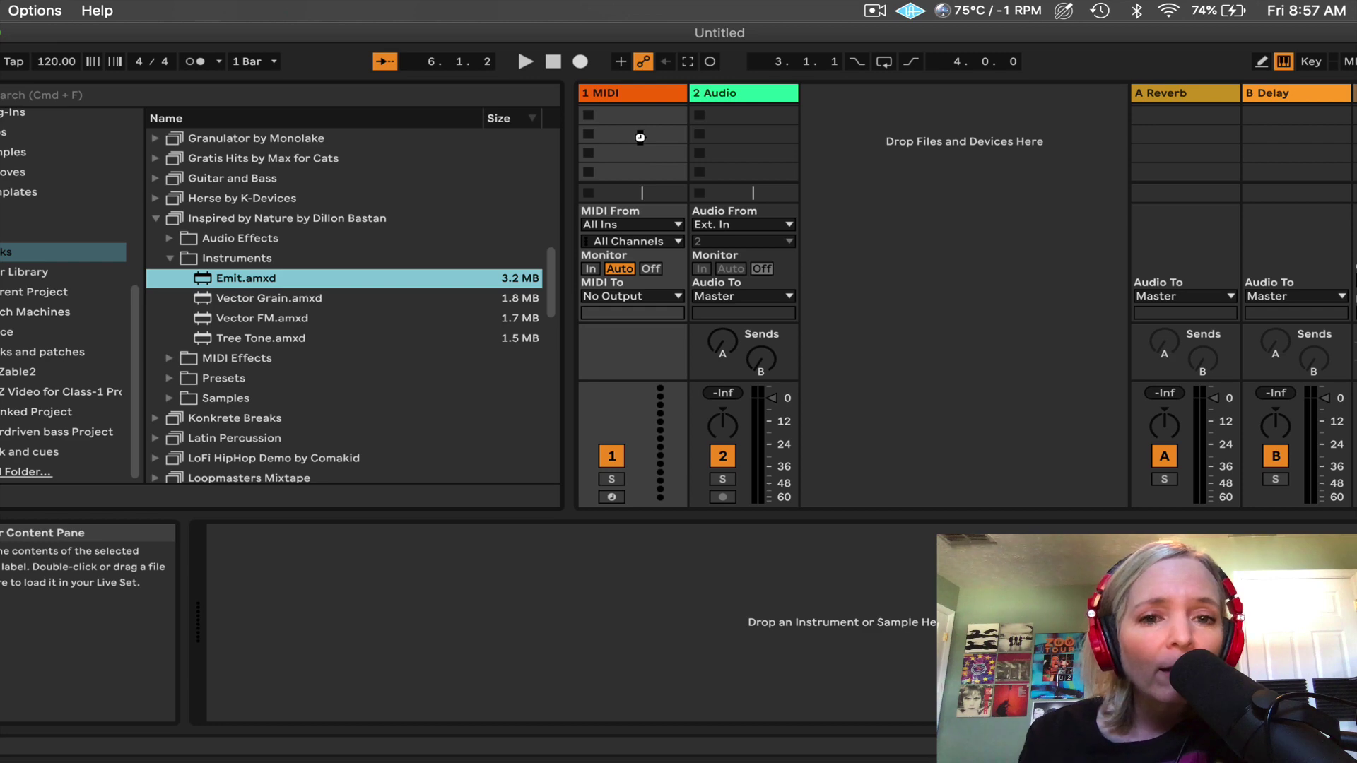
# Drop Fiona ImproCombined-01 Gmin.aif from Voice Box > Samples > Fiona into Emit's sample area.
pyautogui.scroll(-10, 287, 343)
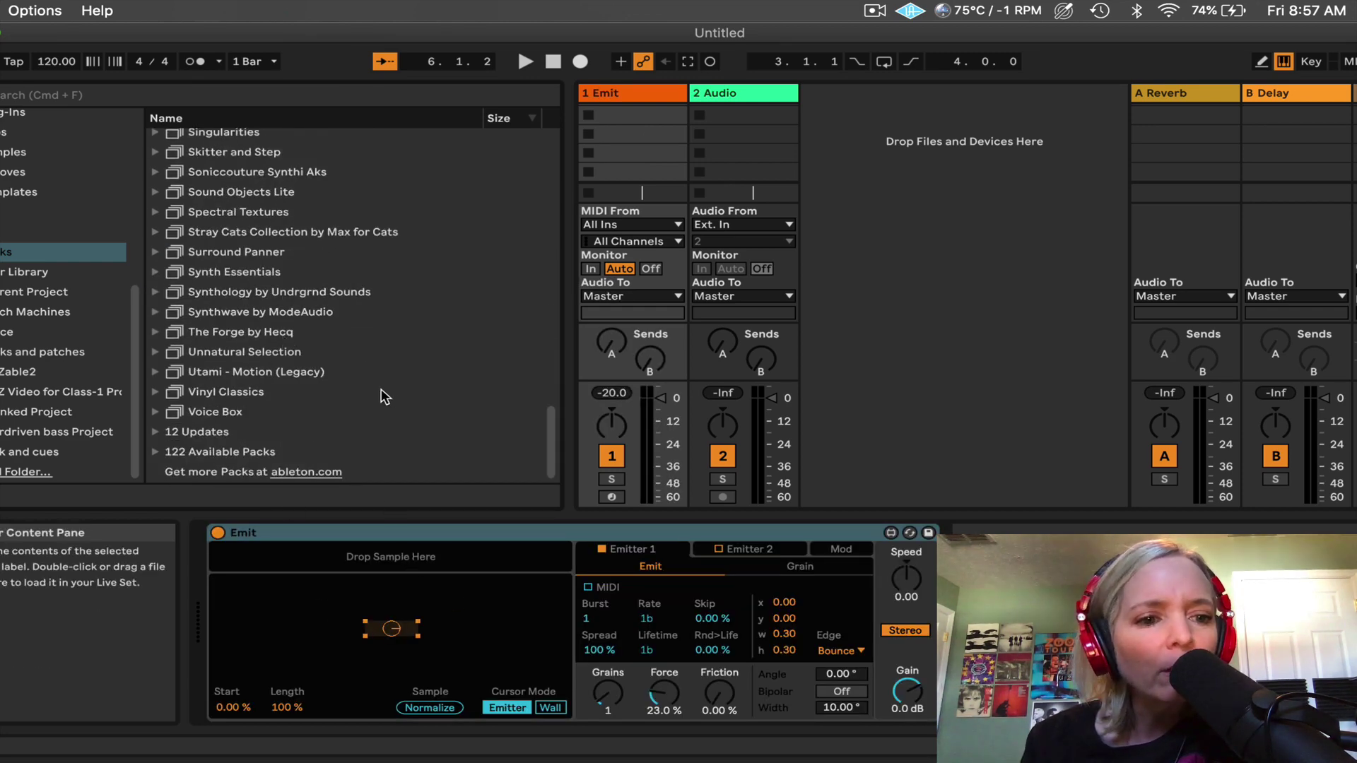
pyautogui.click(154, 411)
pyautogui.scroll(-10, 157, 417)
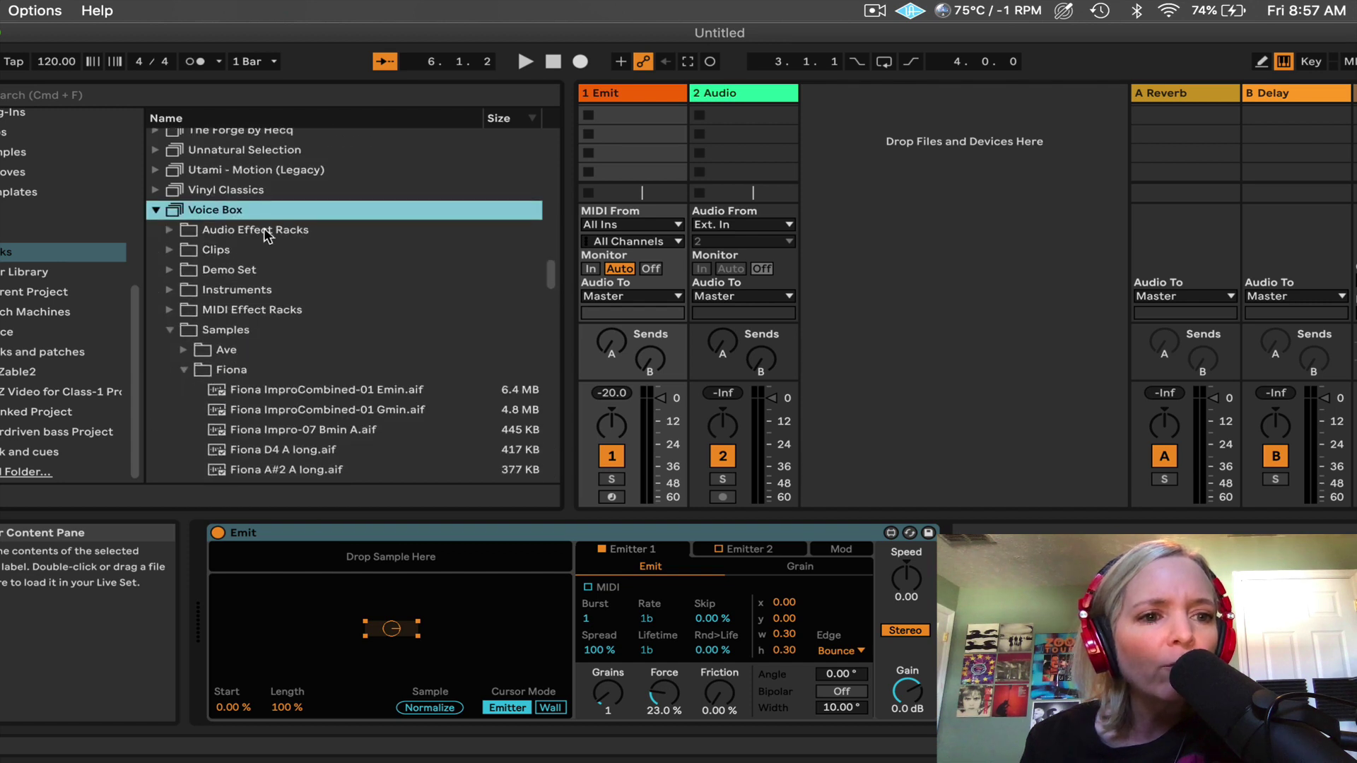
pyautogui.scroll(-3, 311, 311)
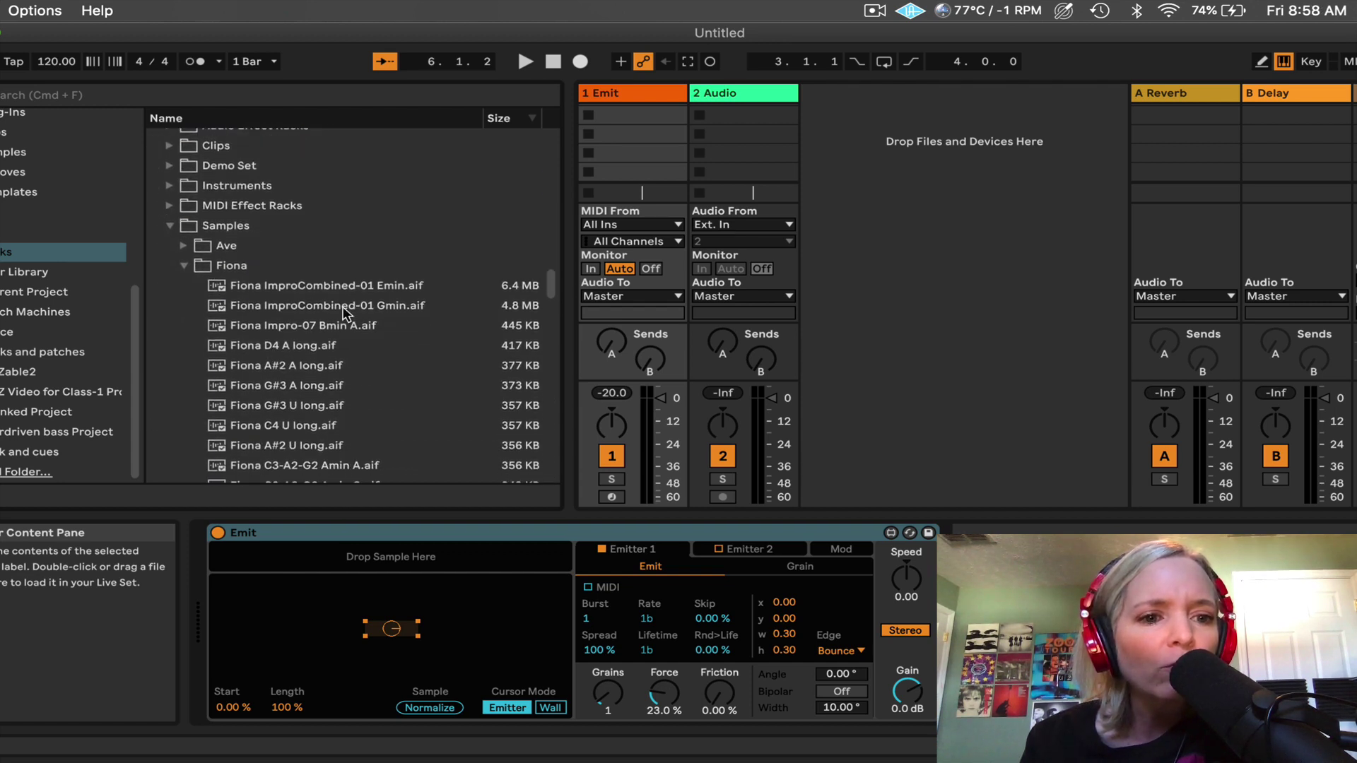
pyautogui.moveTo(358, 305); pyautogui.dragTo(422, 563)
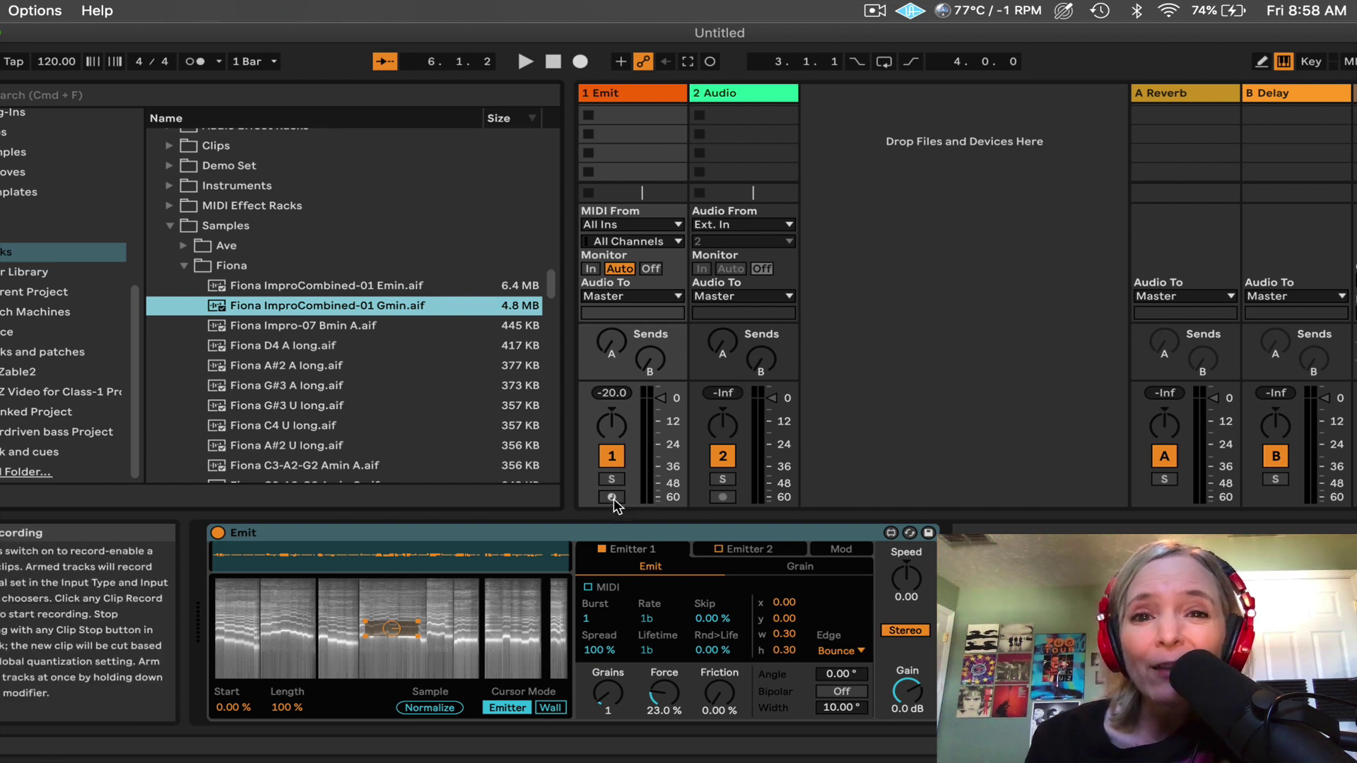
pyautogui.click(594, 536)
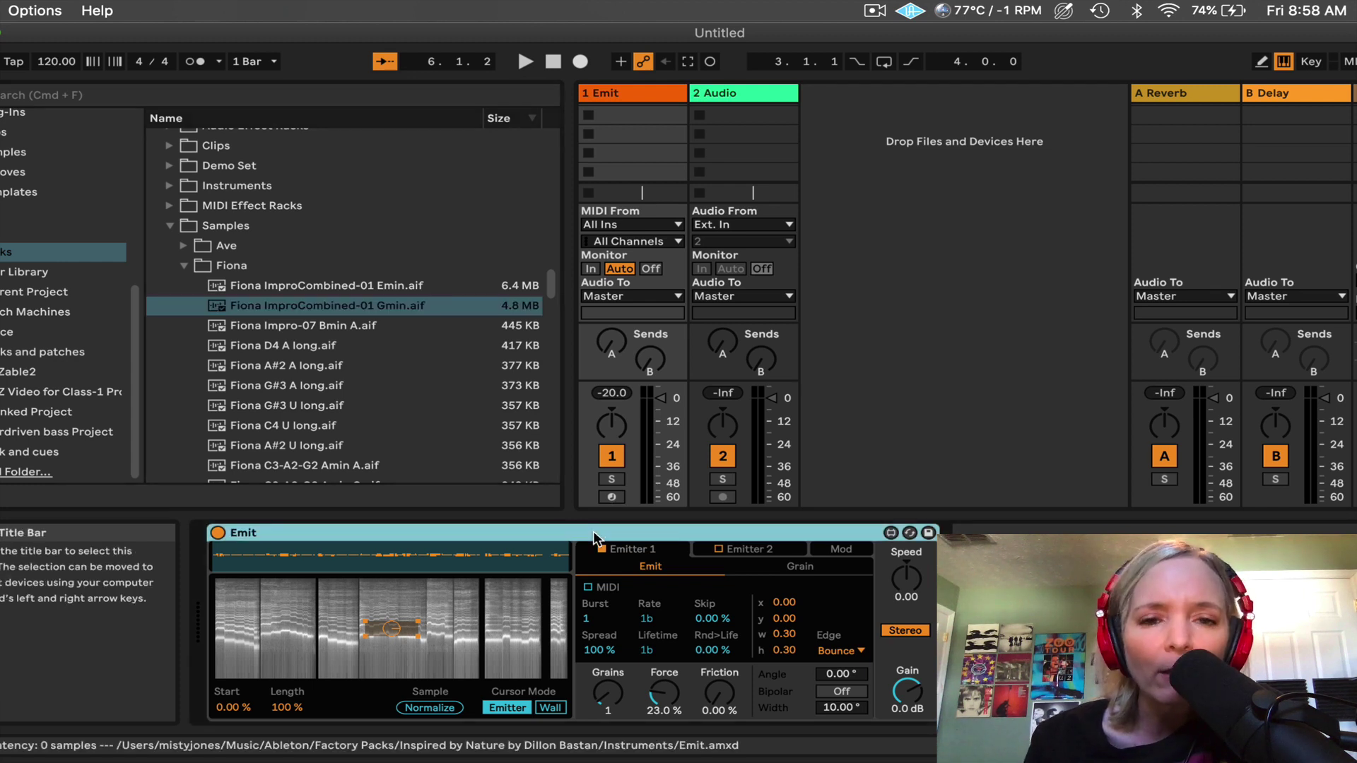
pyautogui.press('space')
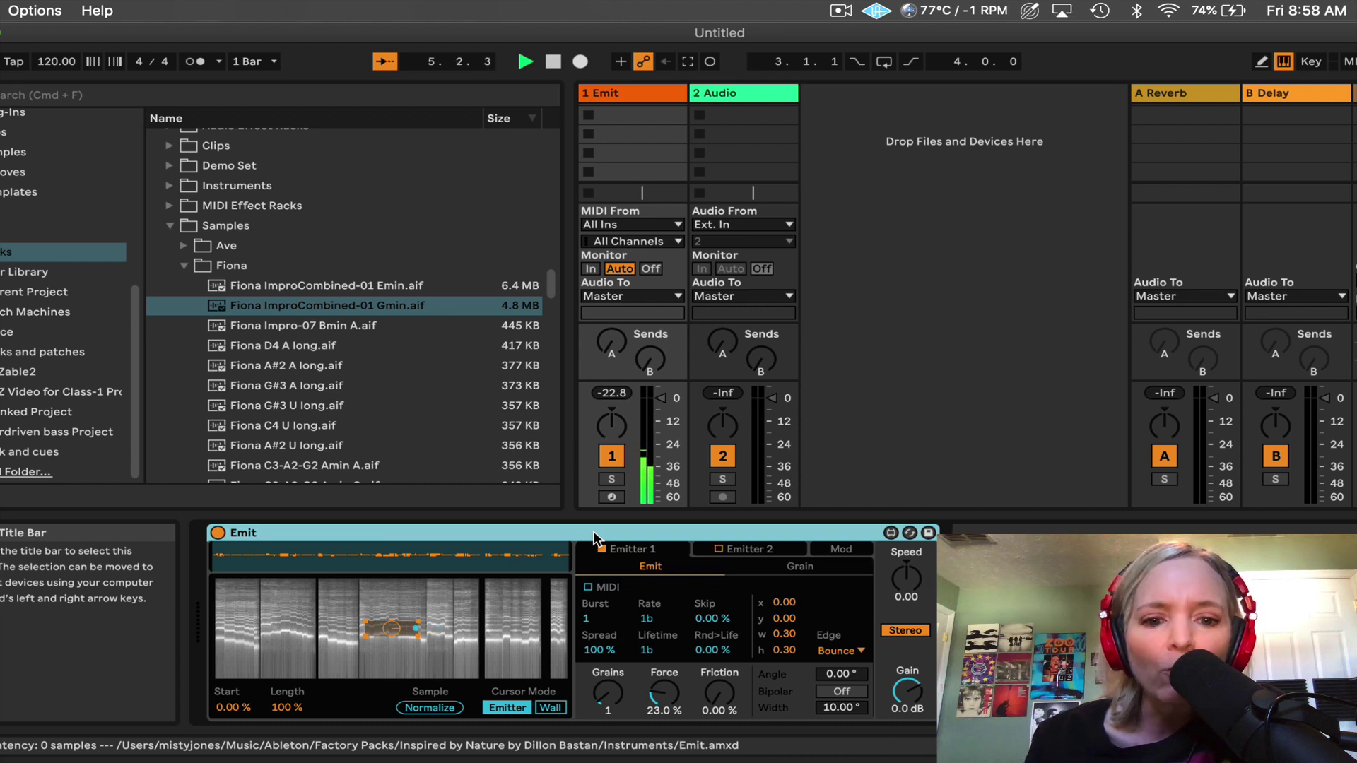
pyautogui.press('space')
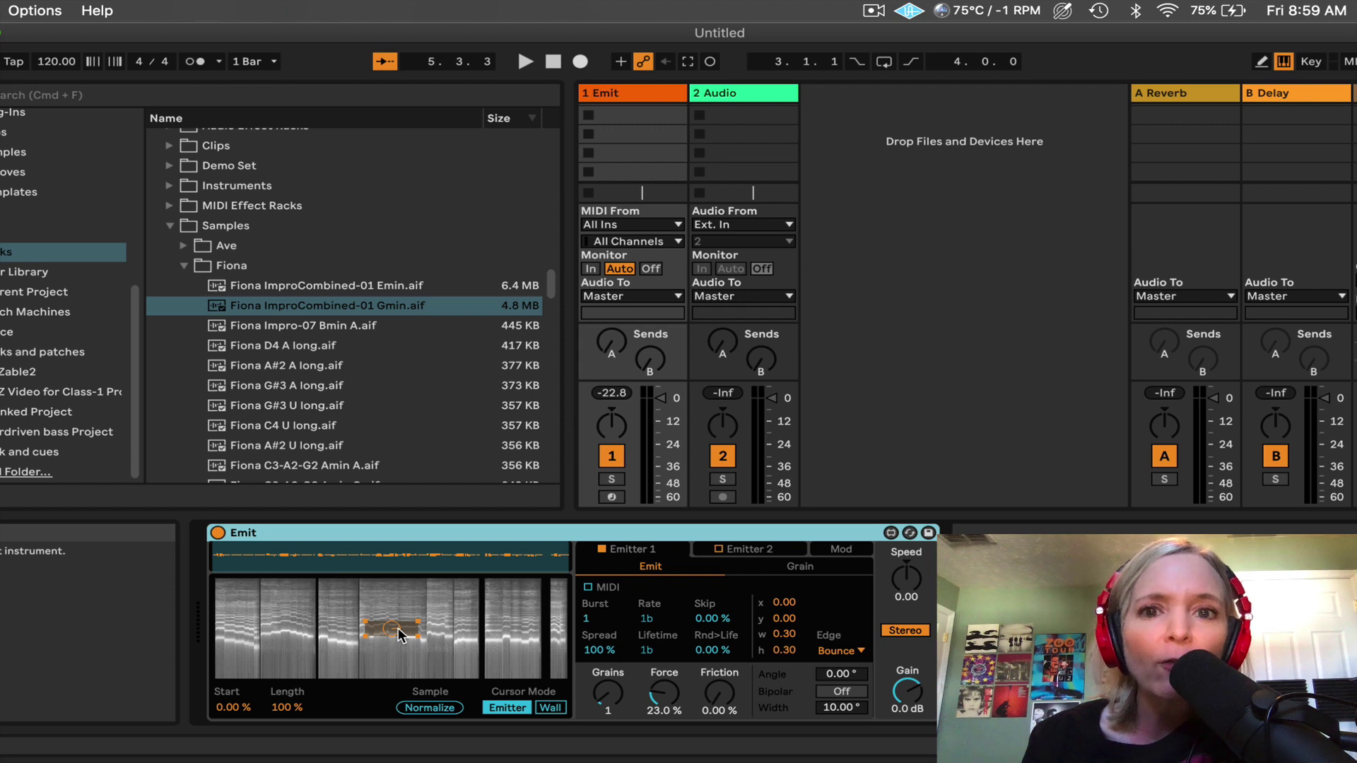
# Move and resize the emitter box over the vocal sample, auditioning it with playback.
pyautogui.moveTo(398, 635)
pyautogui.mouseDown()
pyautogui.moveTo(403, 611)
pyautogui.moveTo(392, 623)
pyautogui.moveTo(439, 587)
pyautogui.moveTo(387, 629)
pyautogui.mouseUp()
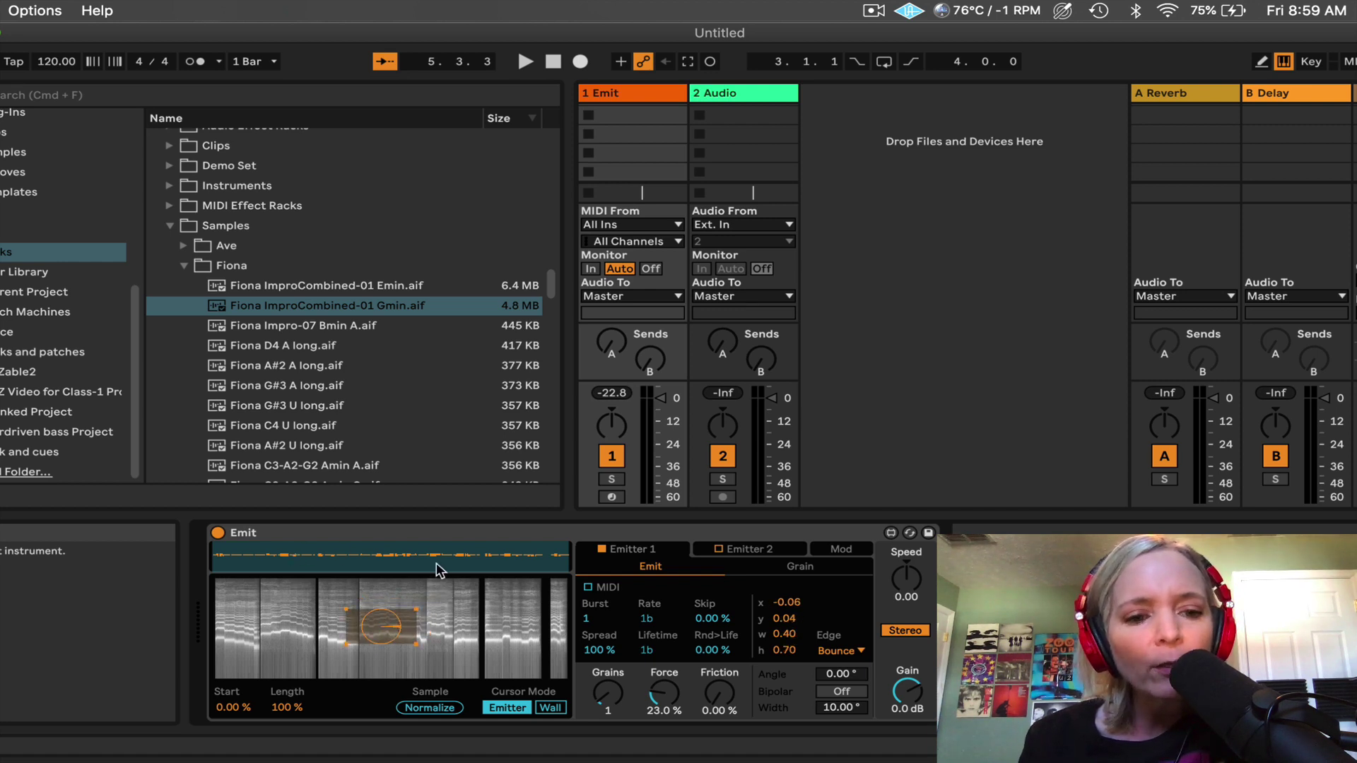
pyautogui.moveTo(225, 710)
pyautogui.mouseDown()
pyautogui.moveTo(225, 678)
pyautogui.moveTo(228, 710)
pyautogui.mouseUp()
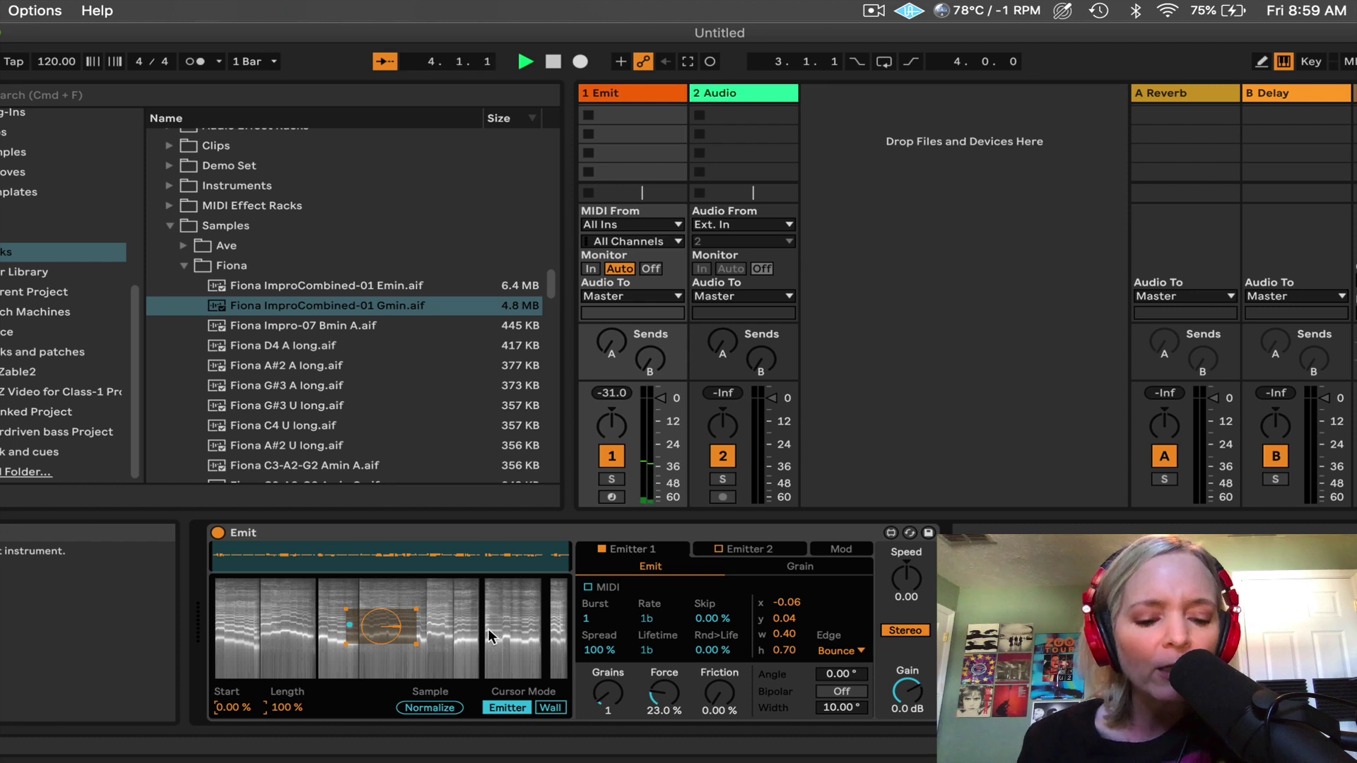
pyautogui.press('space')
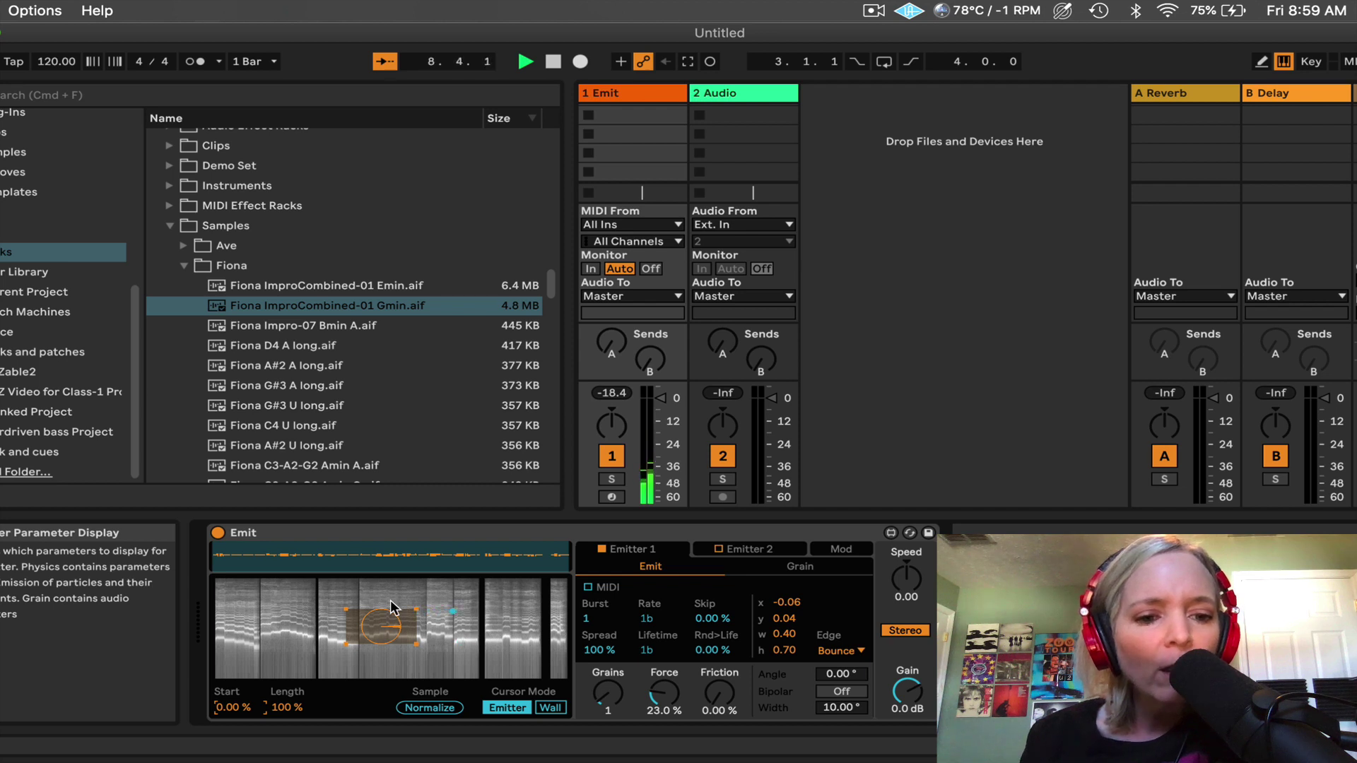
pyautogui.press('space')
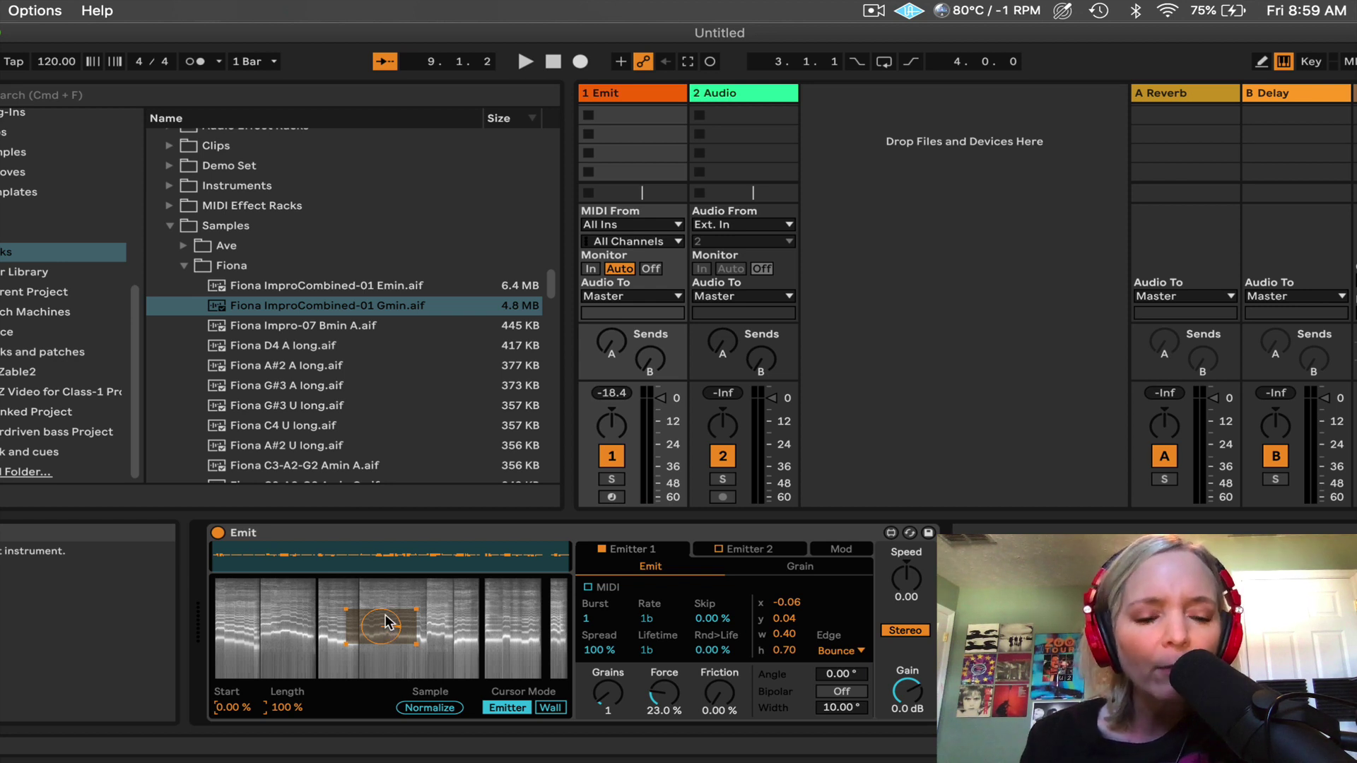
# Try the emitter near the top and lower left, then settle it at x -0.04, y 0.21.
pyautogui.moveTo(394, 626); pyautogui.dragTo(388, 597)
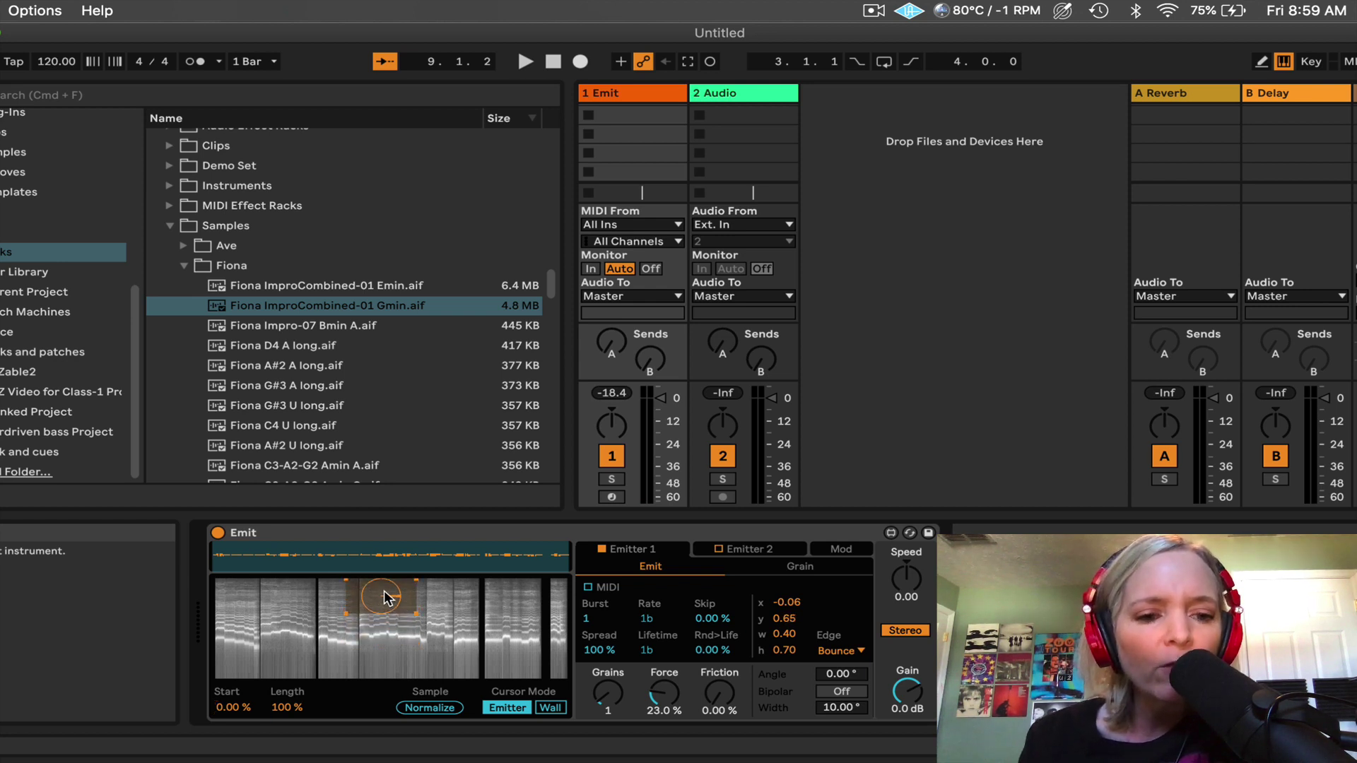
pyautogui.press('space')
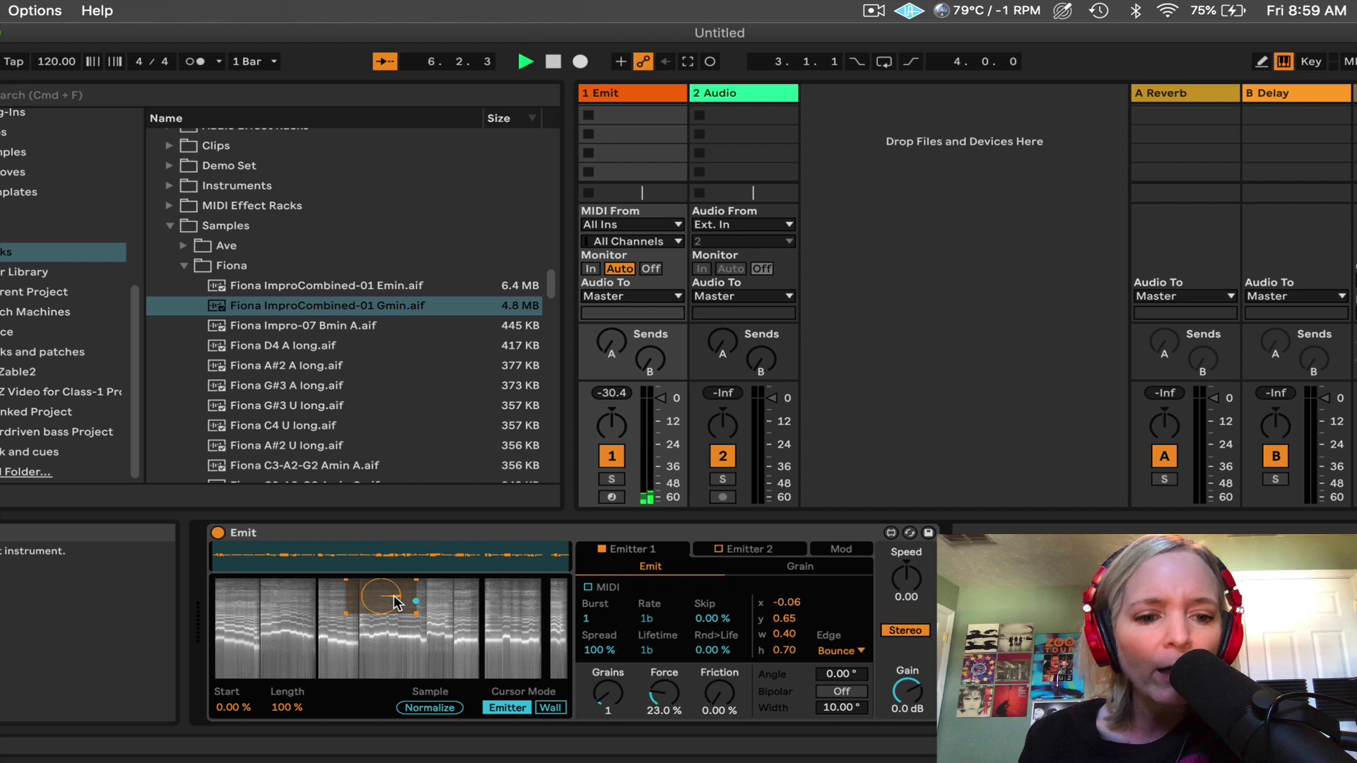
pyautogui.moveTo(394, 603); pyautogui.dragTo(380, 645)
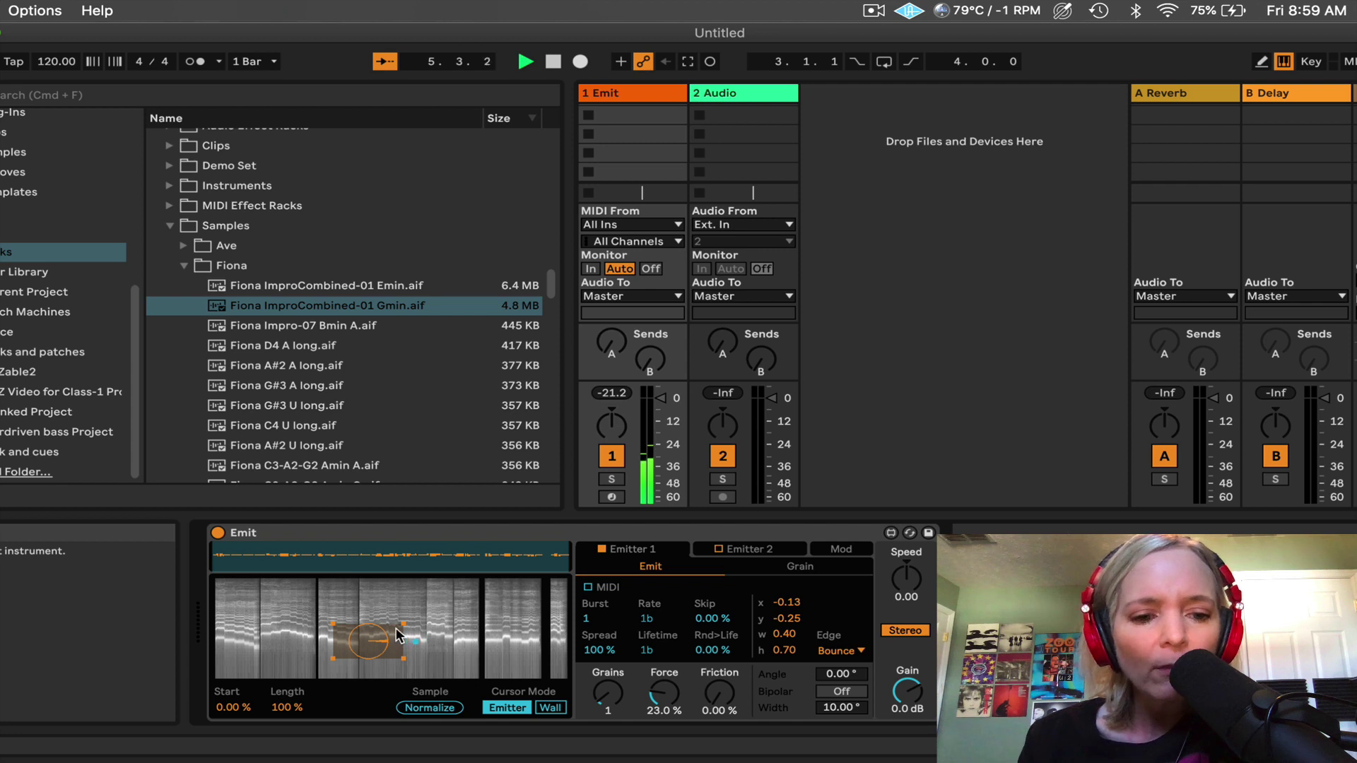
pyautogui.press('space')
pyautogui.moveTo(391, 645); pyautogui.dragTo(405, 625)
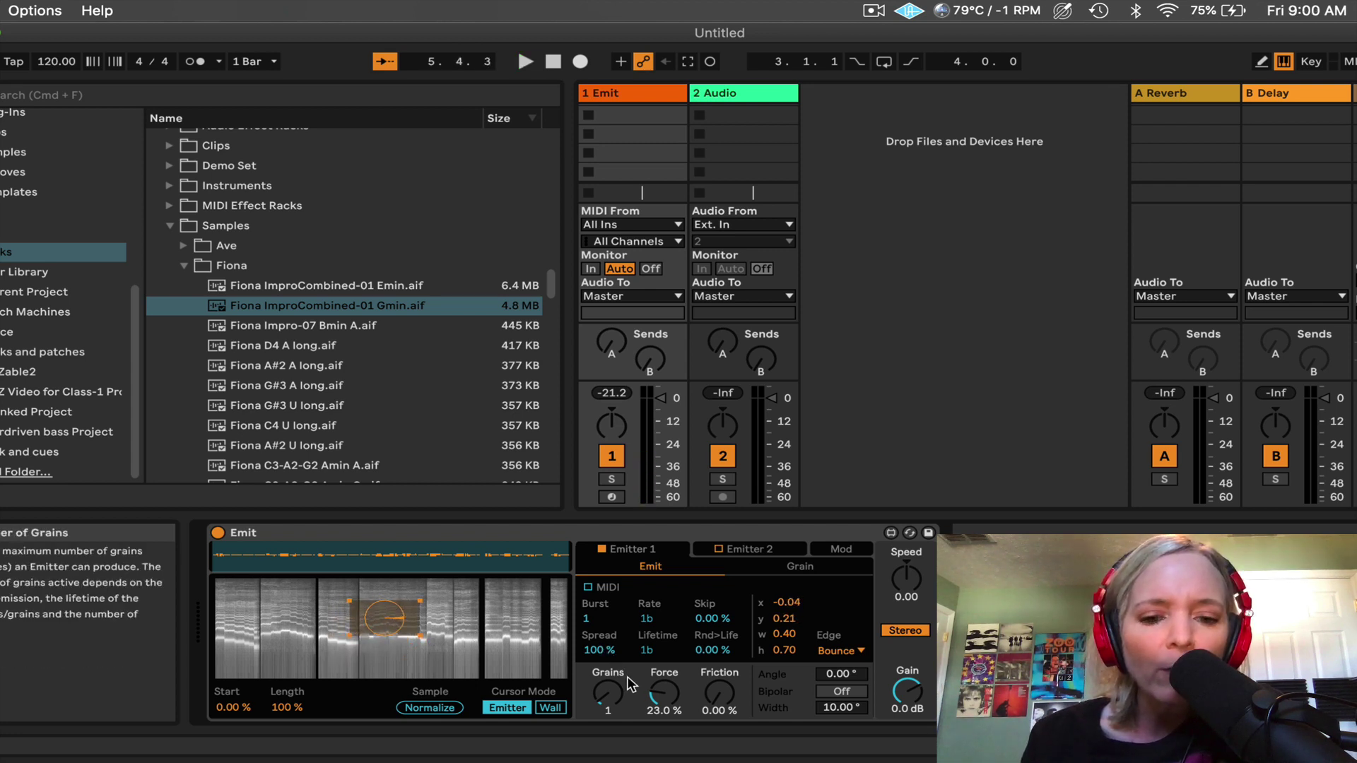
# During playback raise Burst to 4, try Rate 2n then return to 1b, and lengthen Lifetime to 6b.
pyautogui.press('space')
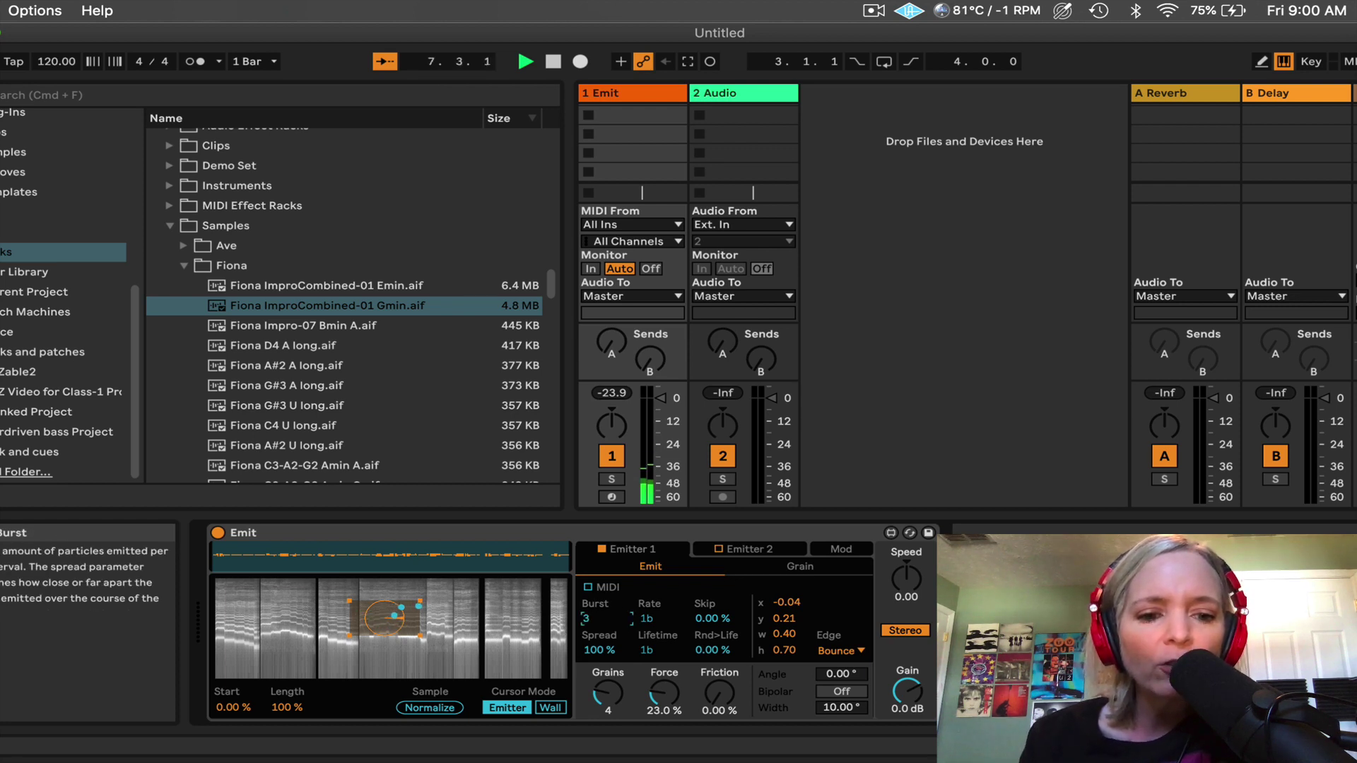
pyautogui.moveTo(585, 619); pyautogui.dragTo(585, 607)
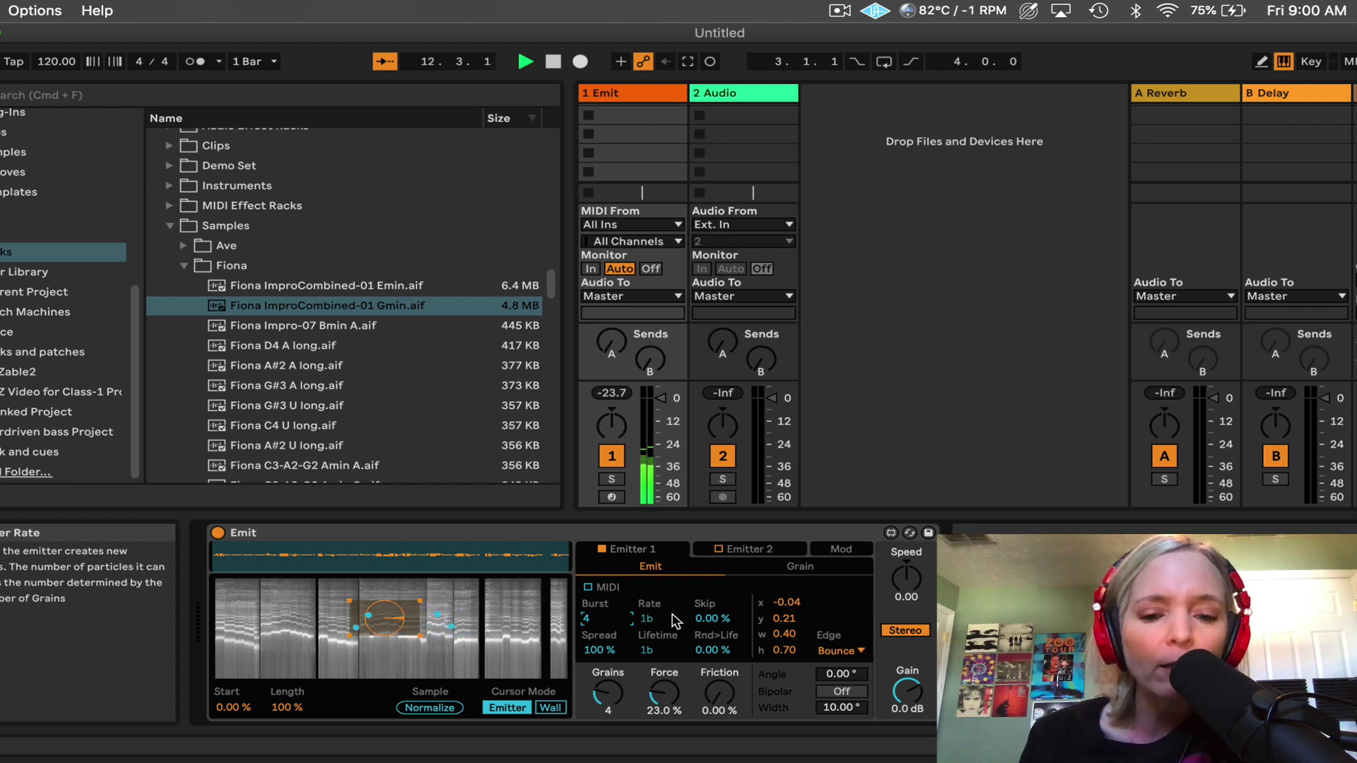
pyautogui.moveTo(654, 628); pyautogui.dragTo(654, 616)
pyautogui.press('space')
pyautogui.press('space')
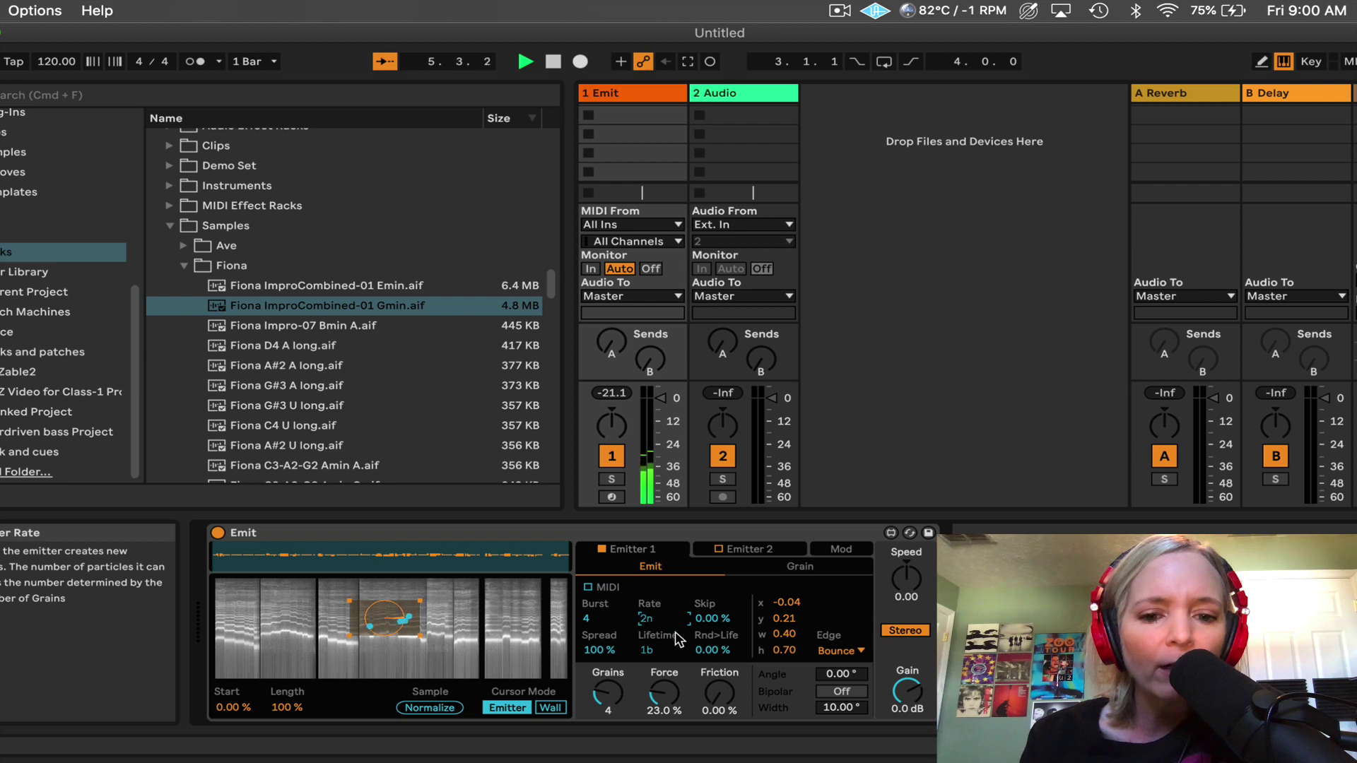
pyautogui.moveTo(649, 625); pyautogui.dragTo(649, 615)
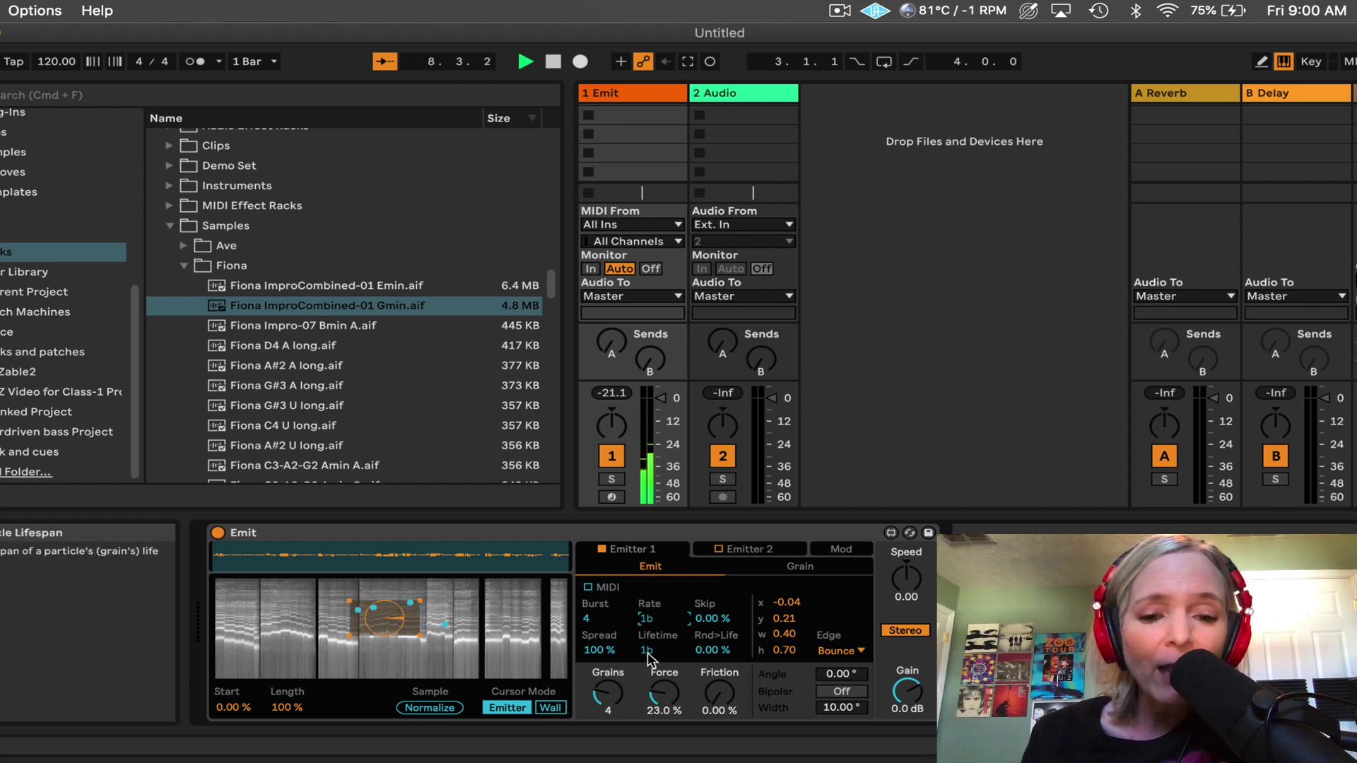
pyautogui.moveTo(649, 656)
pyautogui.mouseDown()
pyautogui.moveTo(649, 643)
pyautogui.moveTo(651, 656)
pyautogui.mouseUp()
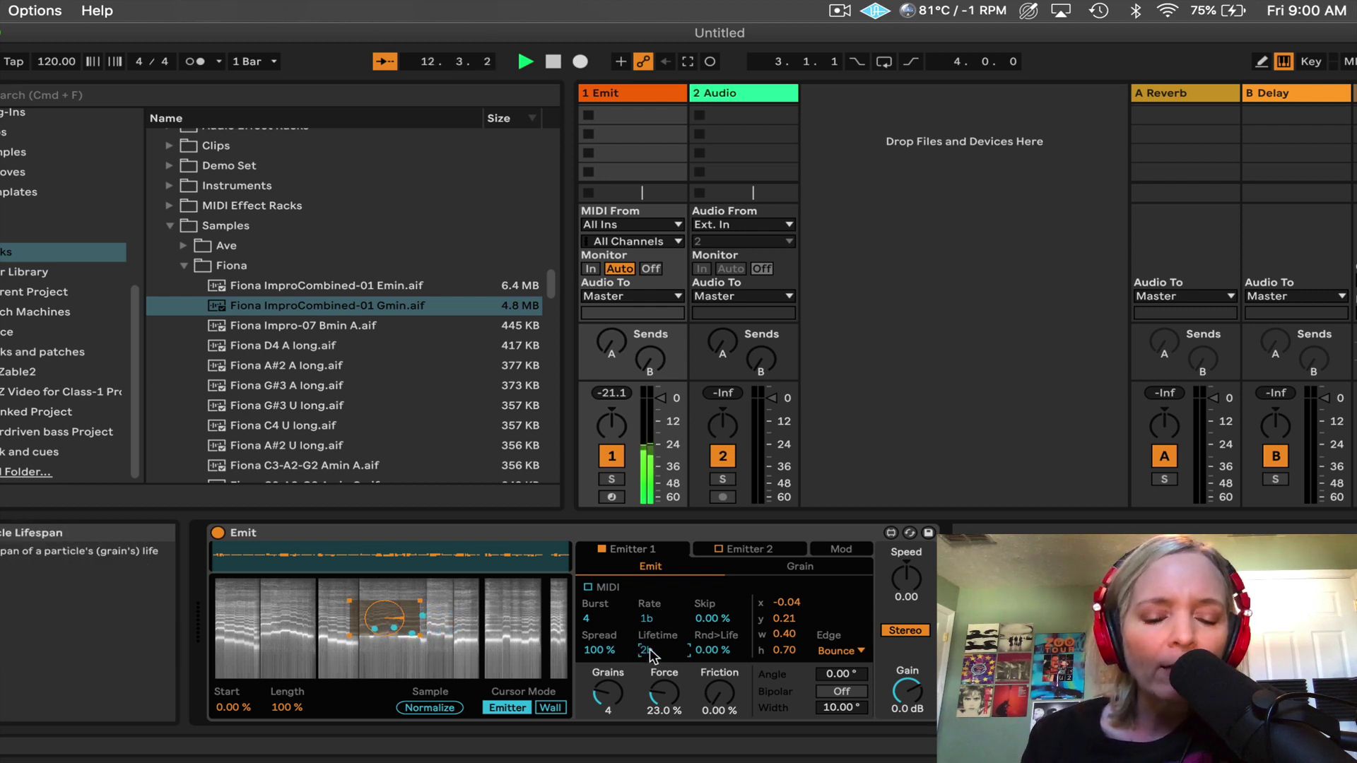
pyautogui.moveTo(650, 649); pyautogui.dragTo(650, 622)
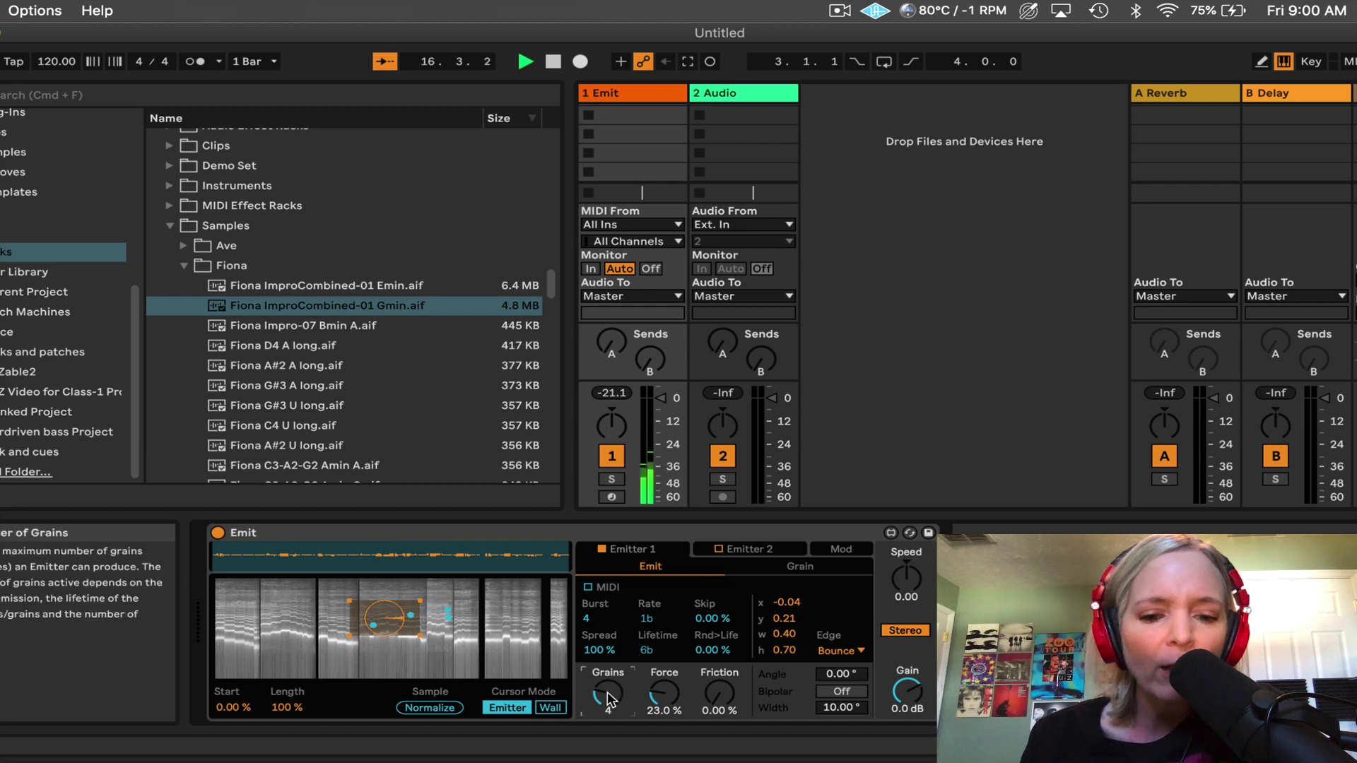
# Raise Grains to 5 and, with playback restarted, ease Force from 36.4% down to 34.0%.
pyautogui.moveTo(607, 695); pyautogui.dragTo(608, 690)
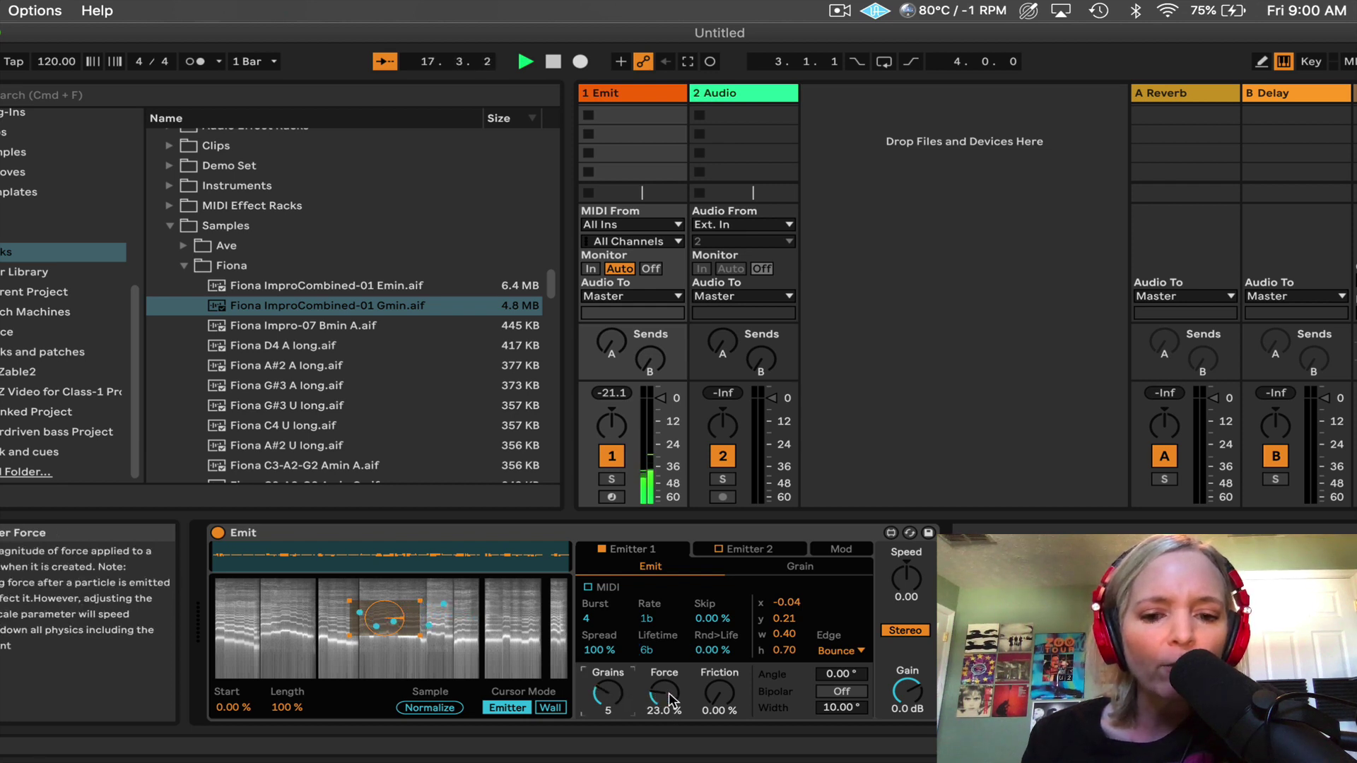
pyautogui.press('space')
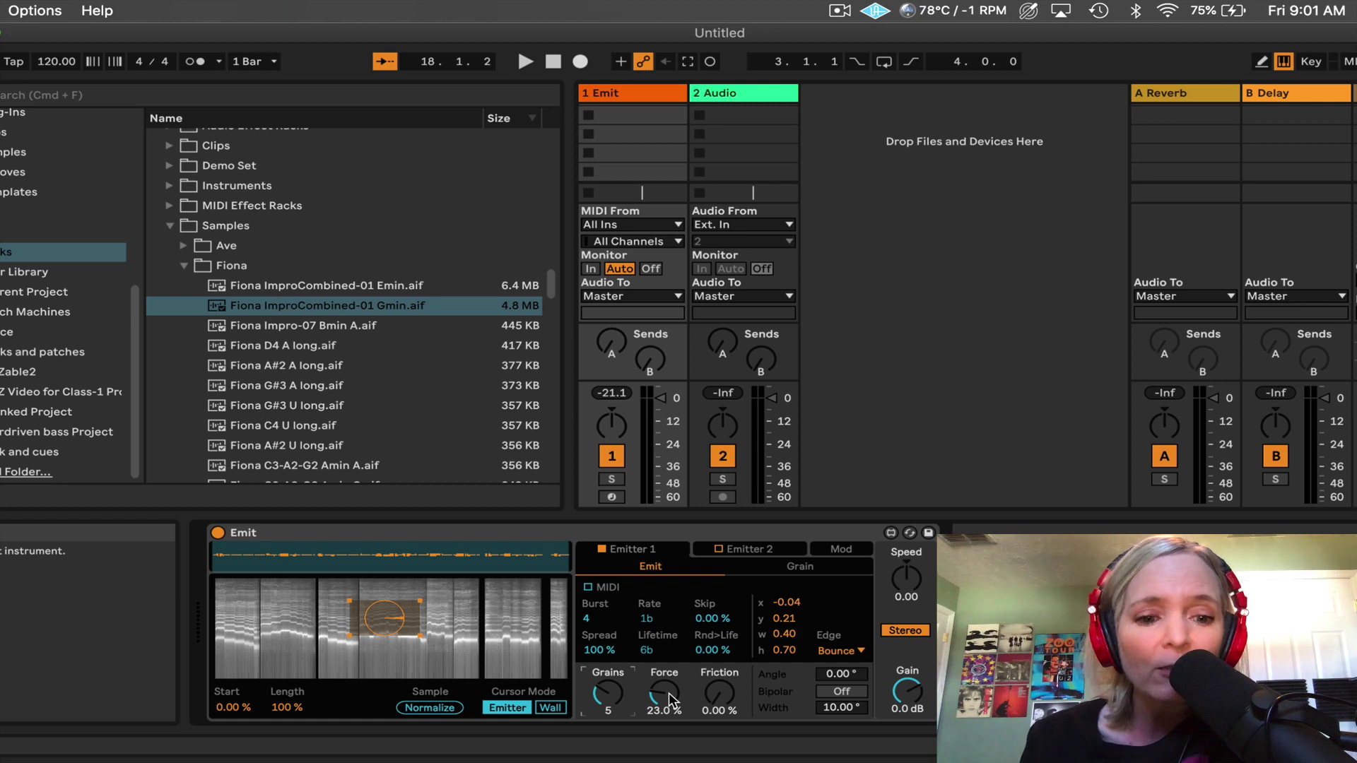
pyautogui.press('space')
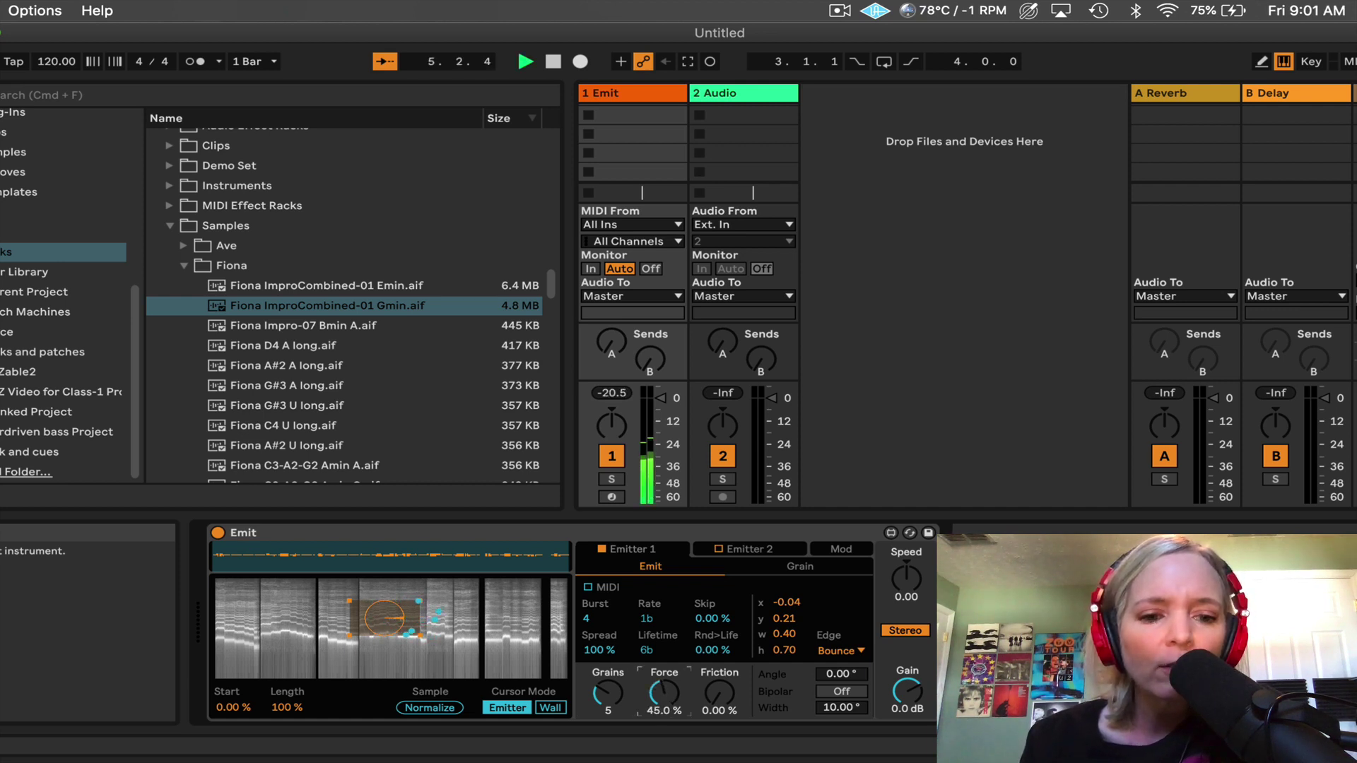
pyautogui.moveTo(665, 696); pyautogui.dragTo(665, 701)
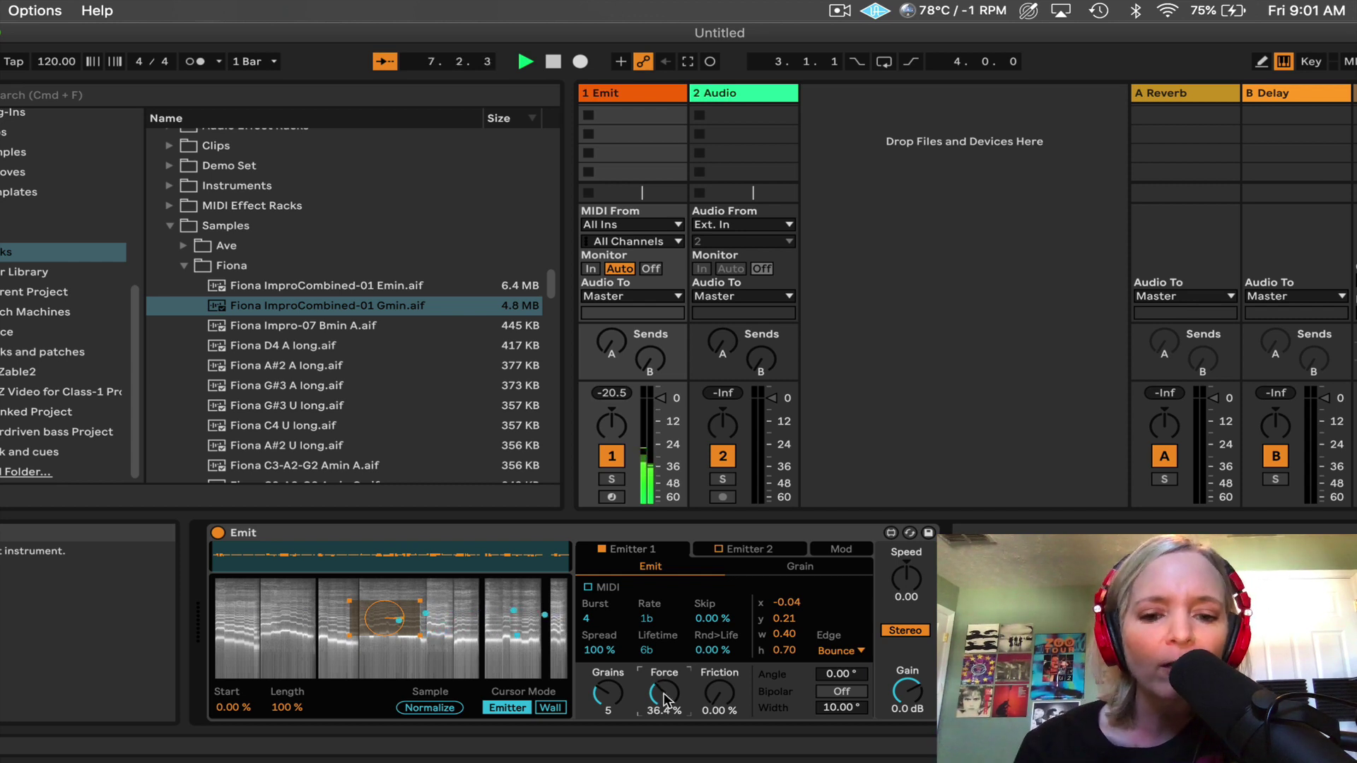
pyautogui.moveTo(665, 700); pyautogui.dragTo(664, 702)
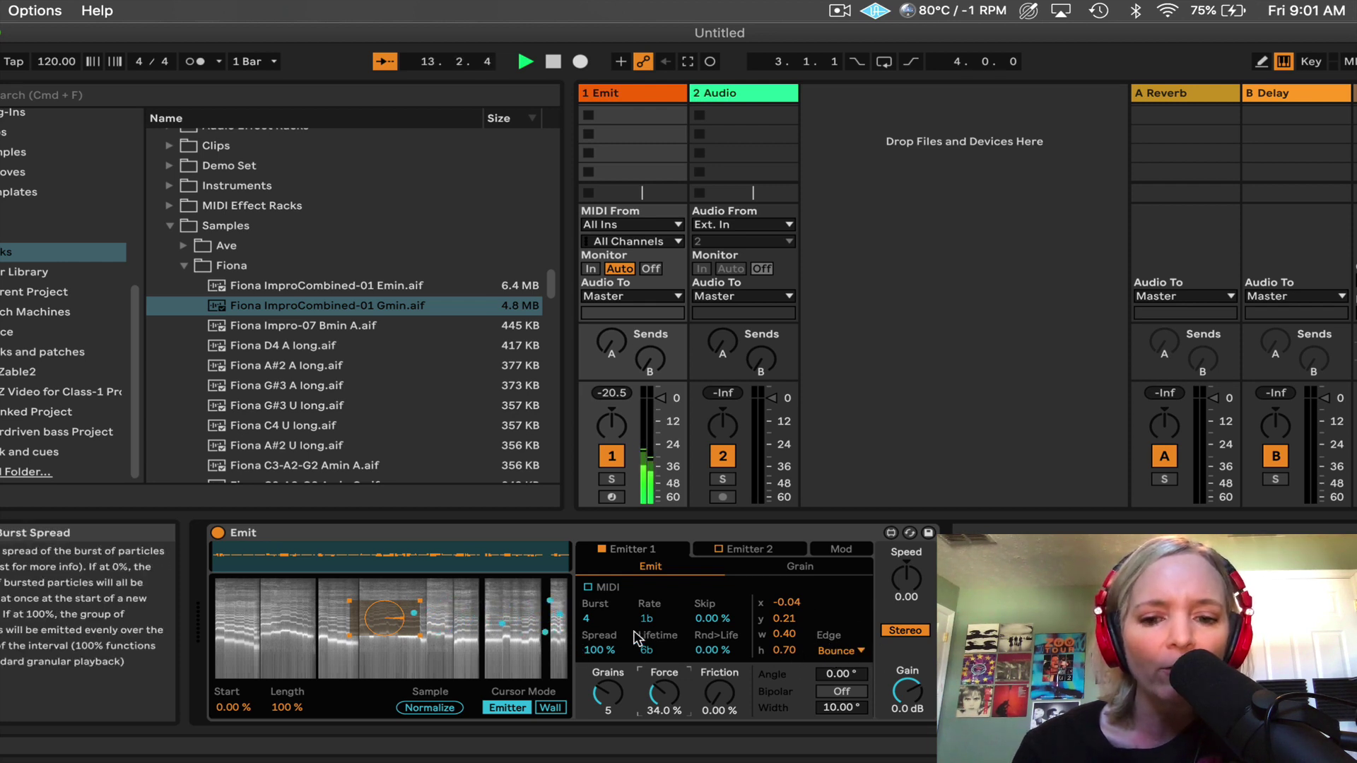
pyautogui.click(842, 652)
pyautogui.click(845, 682)
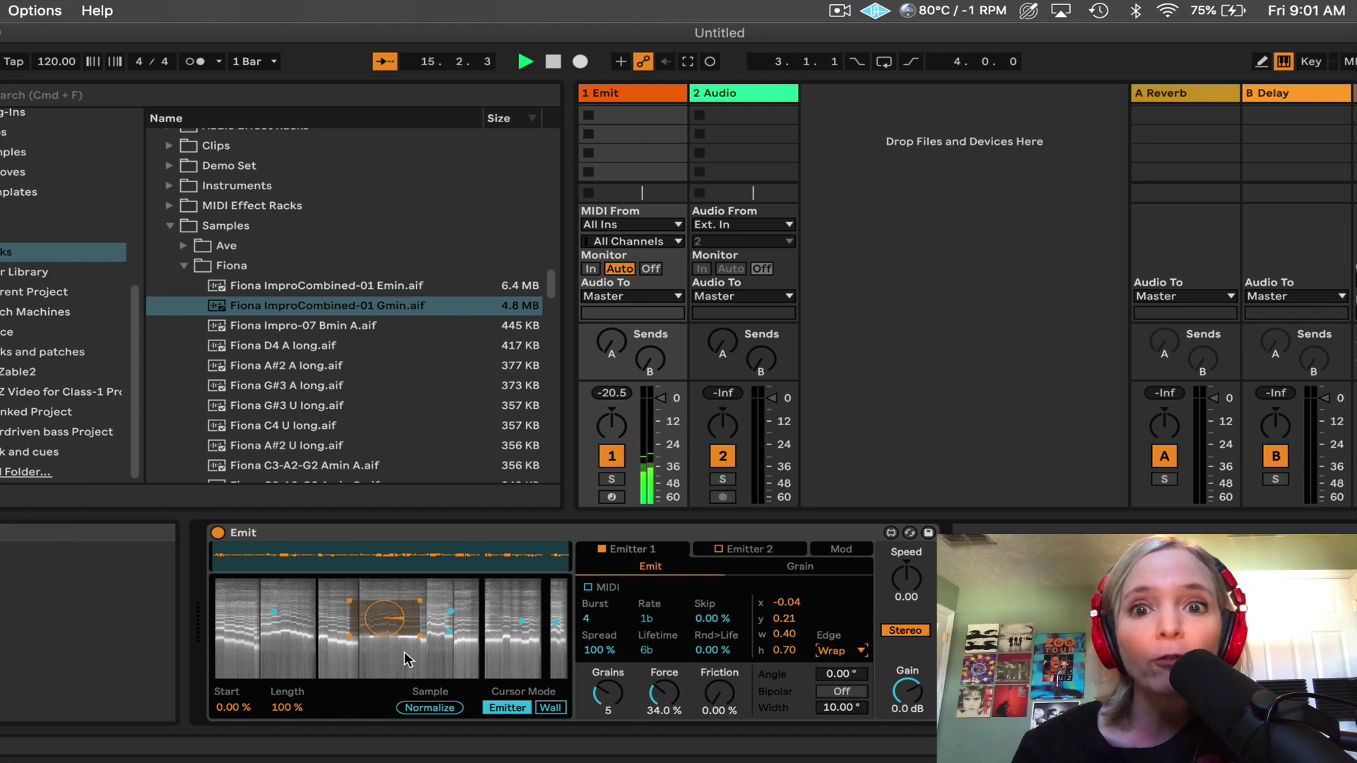
pyautogui.click(860, 654)
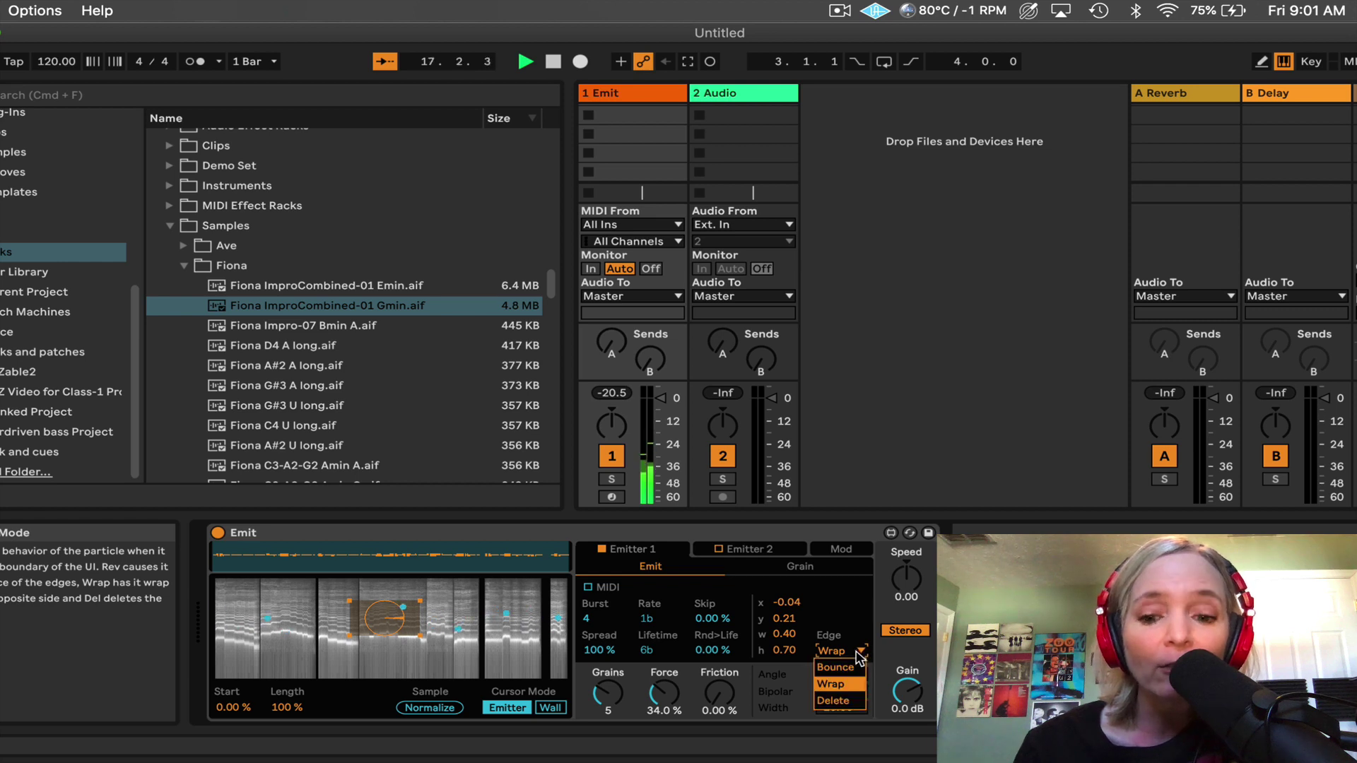
pyautogui.click(842, 702)
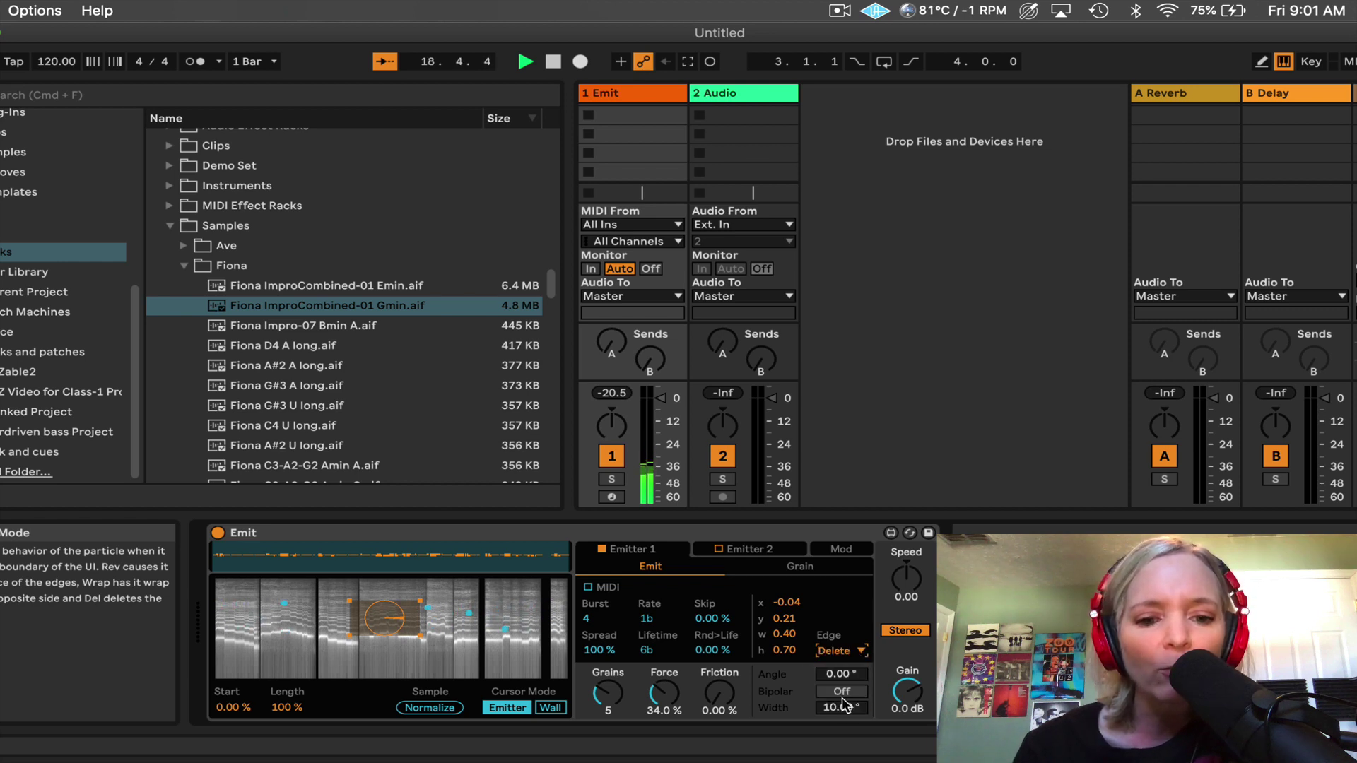
pyautogui.click(858, 654)
pyautogui.click(855, 665)
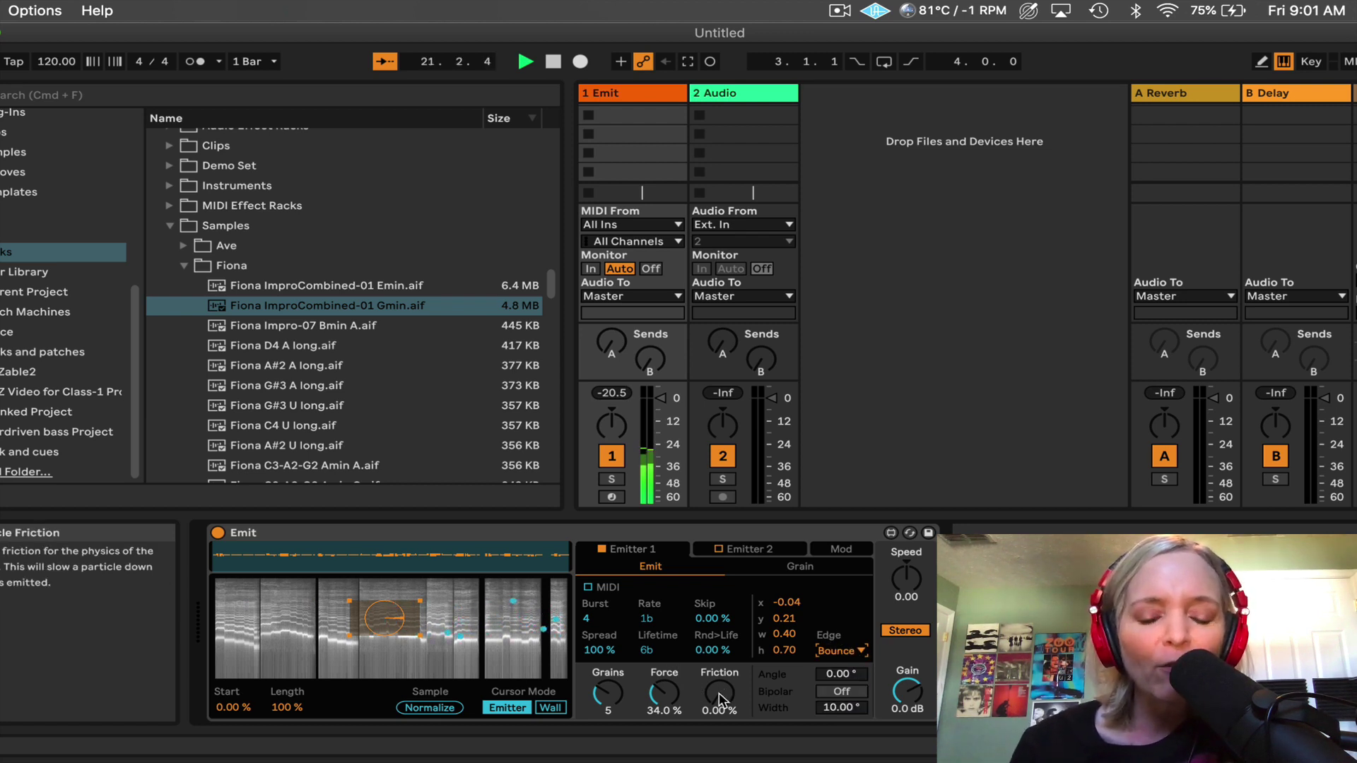
# Add Friction to slow the particles and nudge Force up to 37.0% while playing.
pyautogui.moveTo(720, 691); pyautogui.dragTo(720, 645)
pyautogui.press('space')
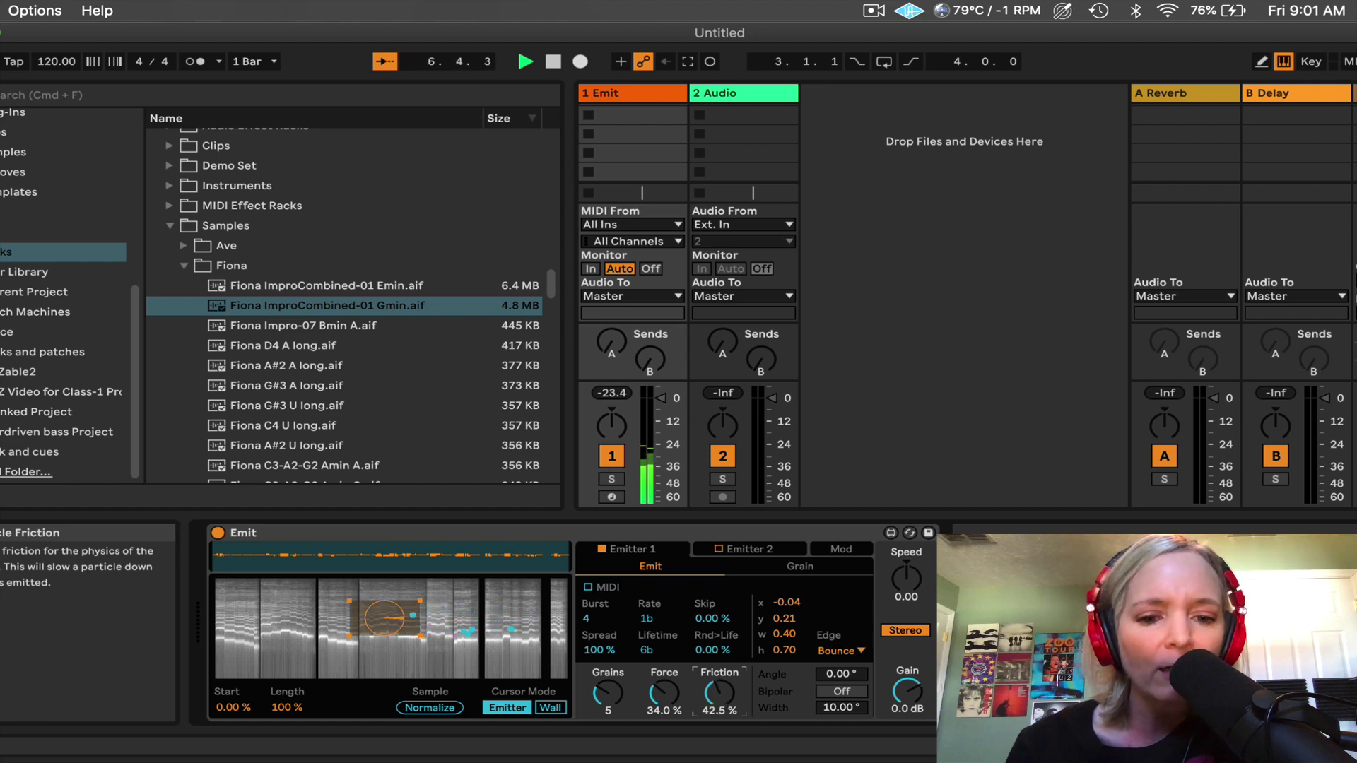
pyautogui.scroll(-3, 718, 692)
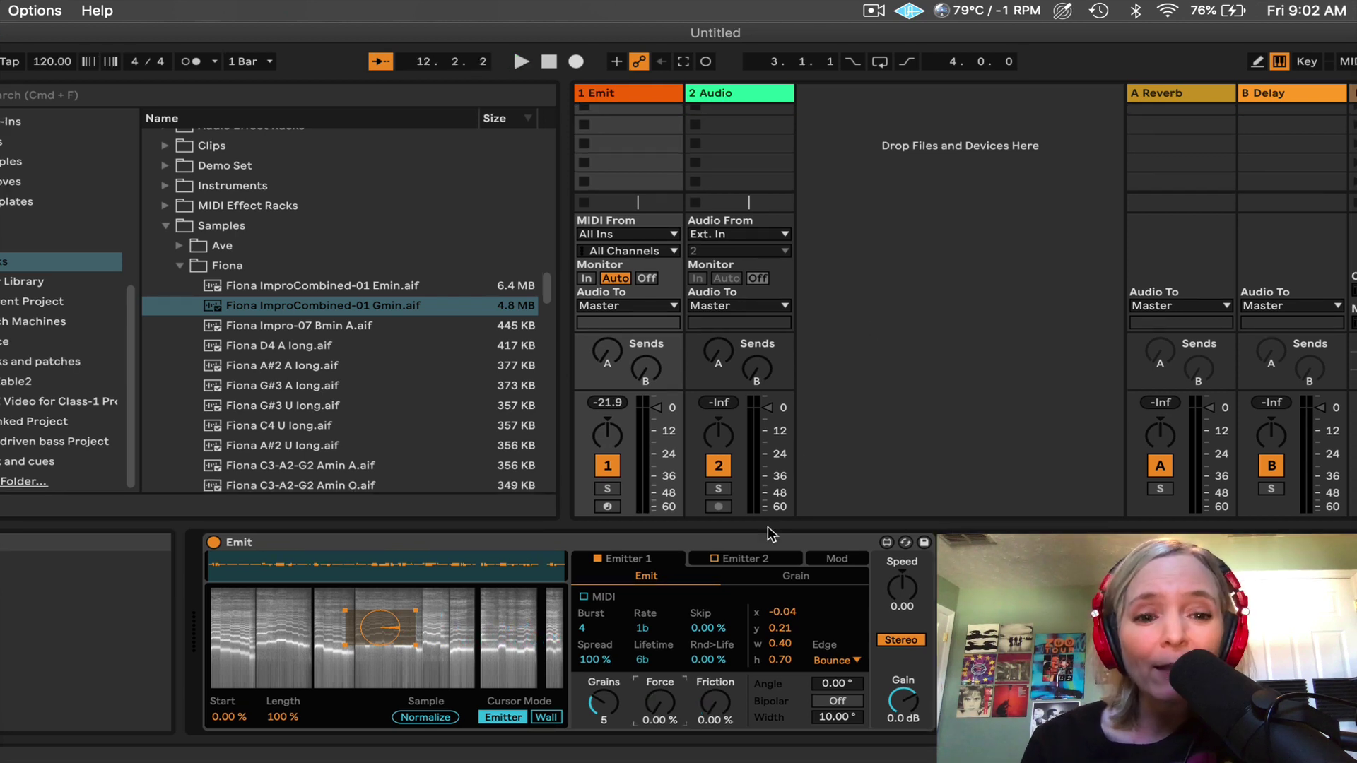
pyautogui.press('space')
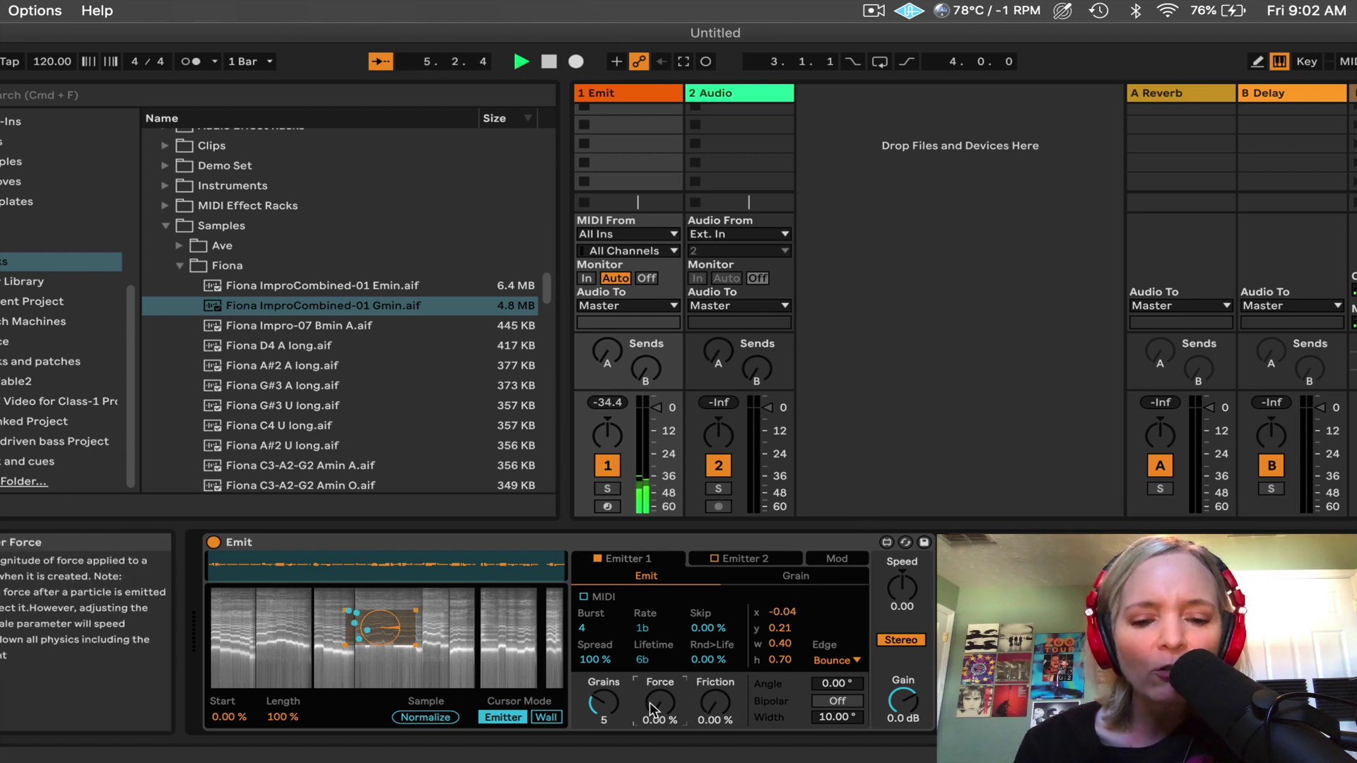
pyautogui.moveTo(660, 704); pyautogui.dragTo(715, 687)
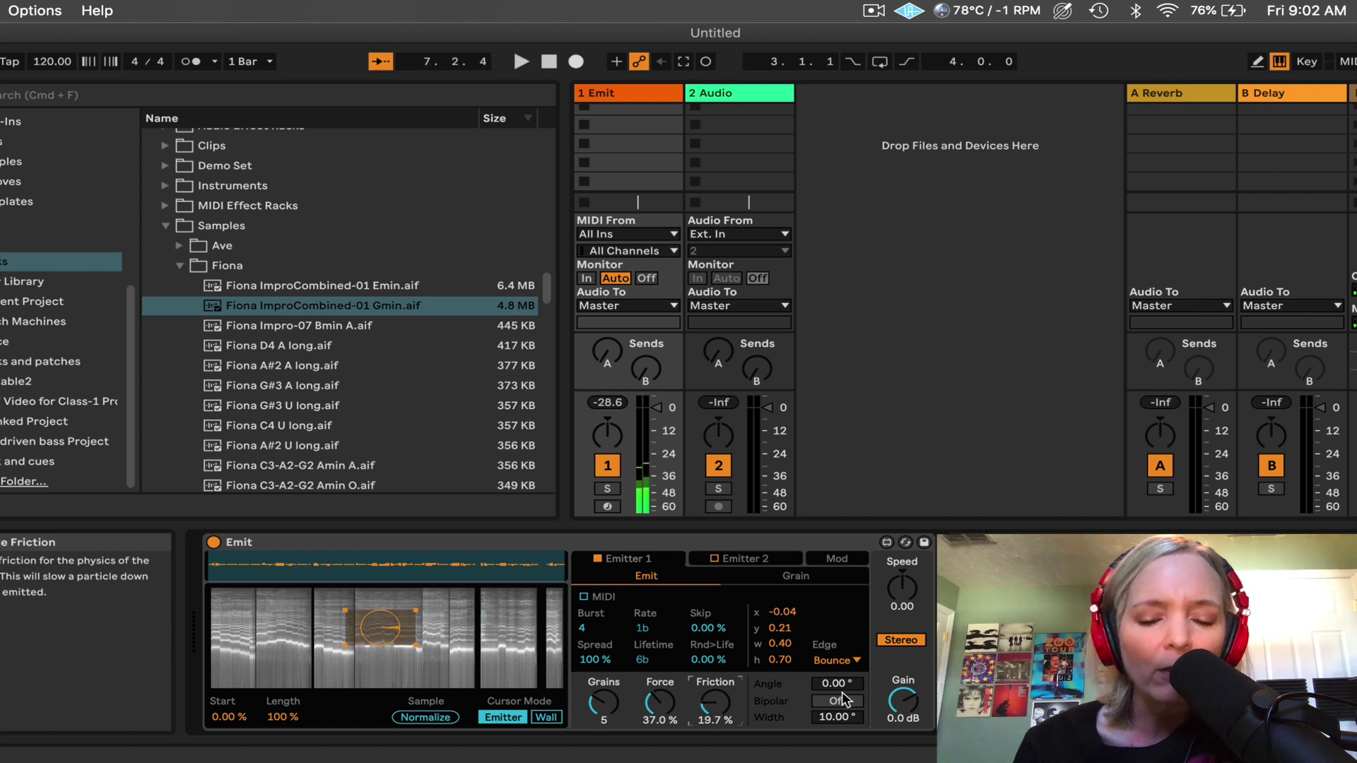
# Set emission Angle to 177° with Bipolar on, emitter height 1.24, and Width 69°.
pyautogui.moveTo(836, 683)
pyautogui.mouseDown()
pyautogui.moveTo(837, 636)
pyautogui.moveTo(850, 687)
pyautogui.moveTo(851, 639)
pyautogui.moveTo(850, 675)
pyautogui.mouseUp()
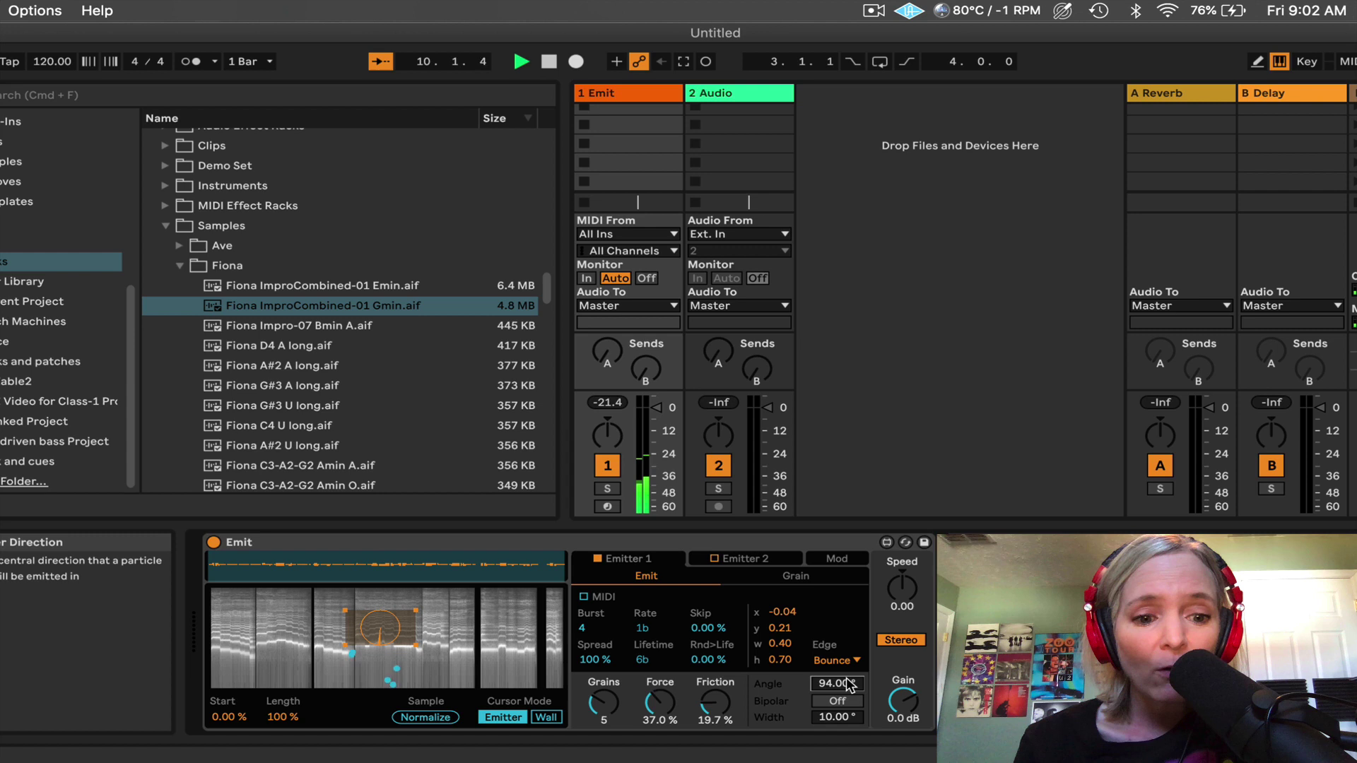
pyautogui.write('180')
pyautogui.press('Return')
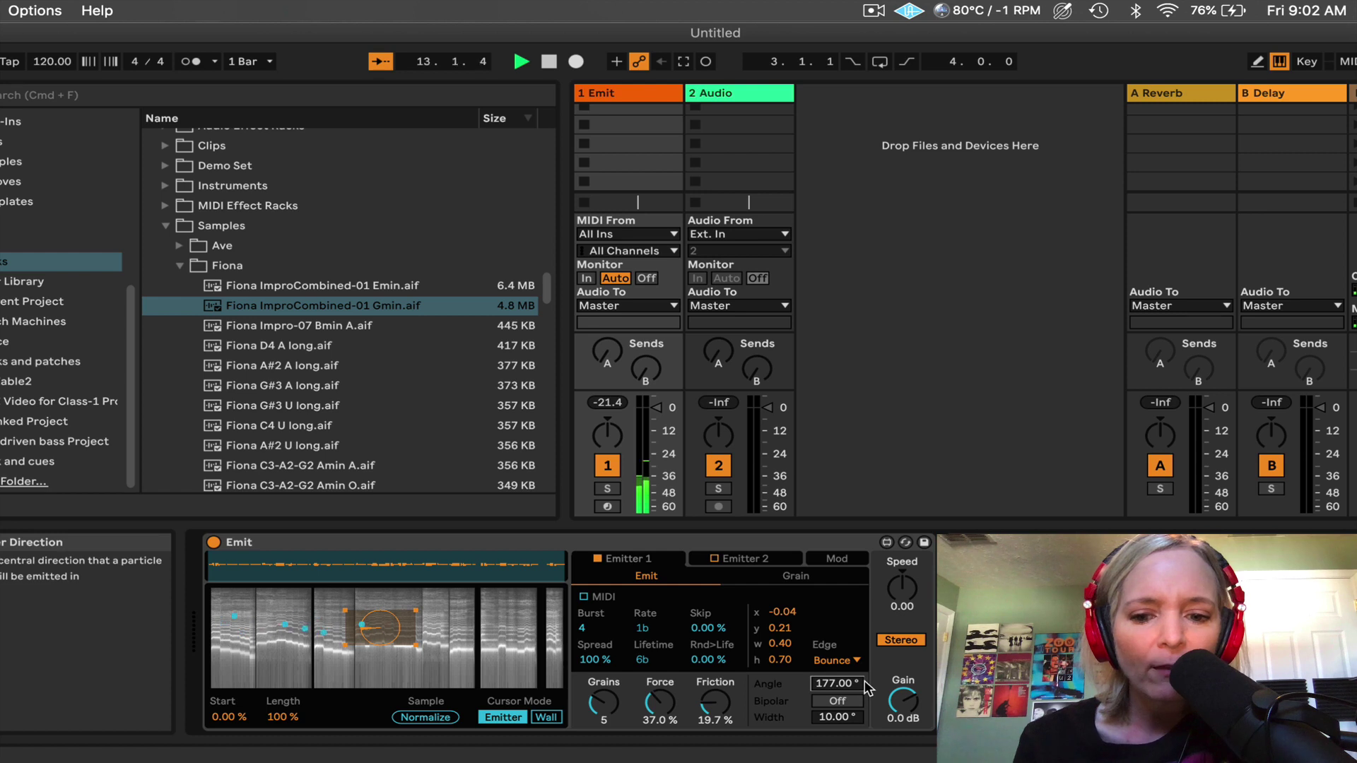
pyautogui.click(838, 701)
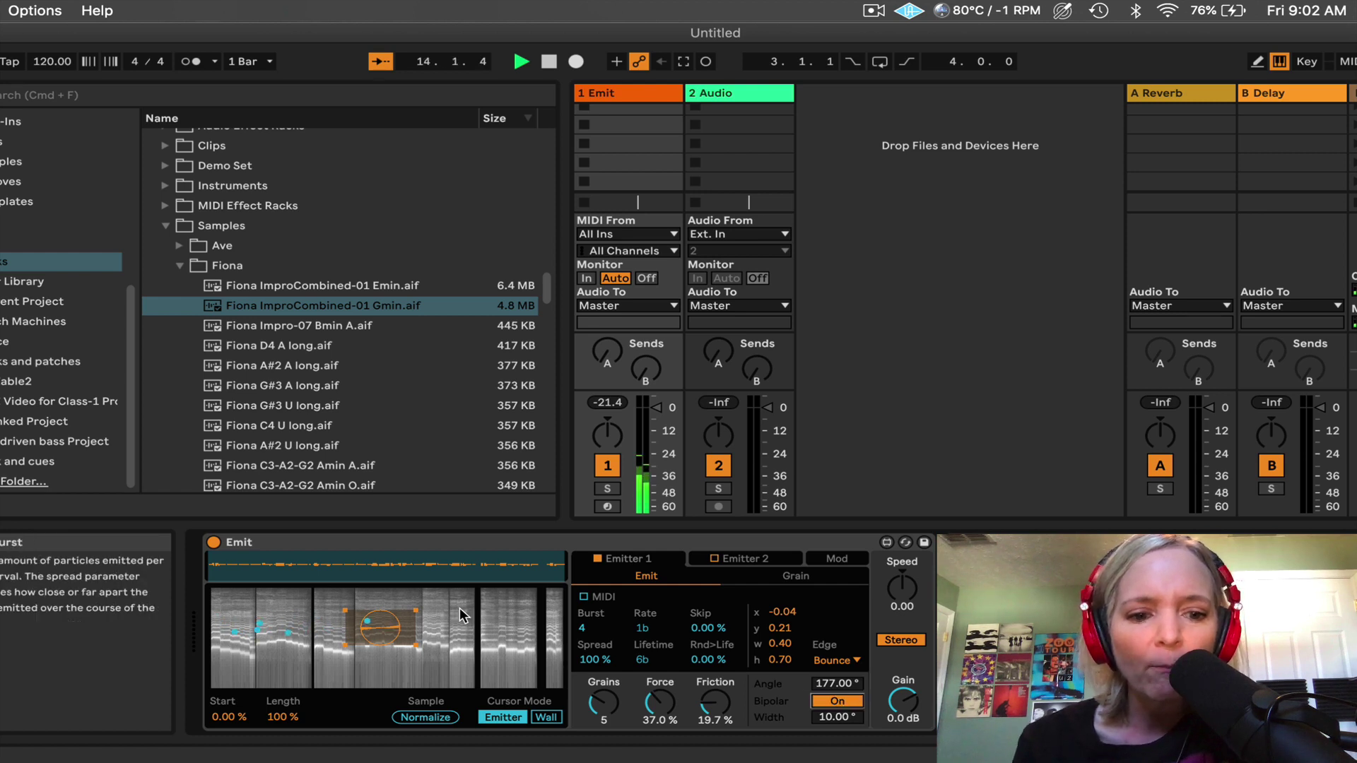
pyautogui.moveTo(416, 609); pyautogui.dragTo(415, 589)
pyautogui.moveTo(838, 718)
pyautogui.mouseDown()
pyautogui.moveTo(838, 735)
pyautogui.moveTo(838, 689)
pyautogui.moveTo(838, 732)
pyautogui.mouseUp()
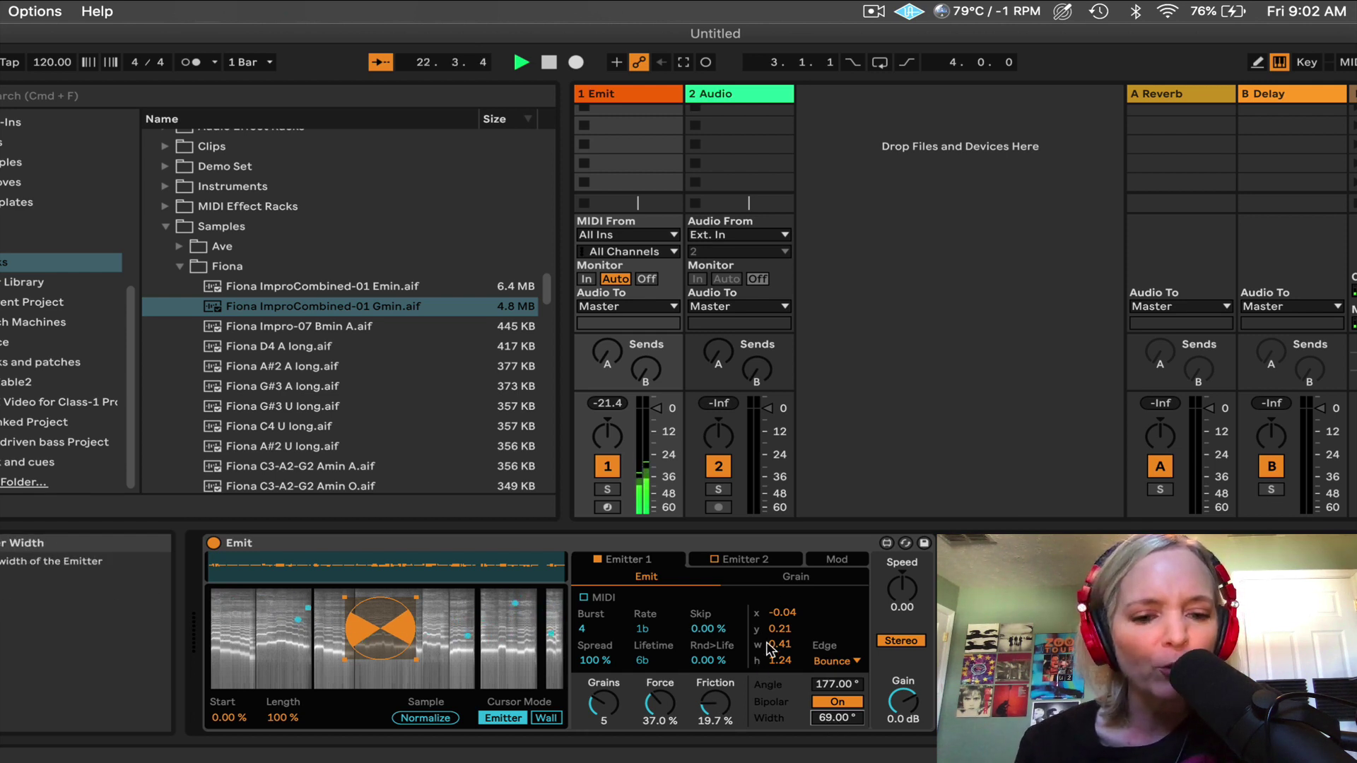
# Switch Cursor Mode to Wall and draw a wall rectangle on the spectrogram.
pyautogui.click(548, 719)
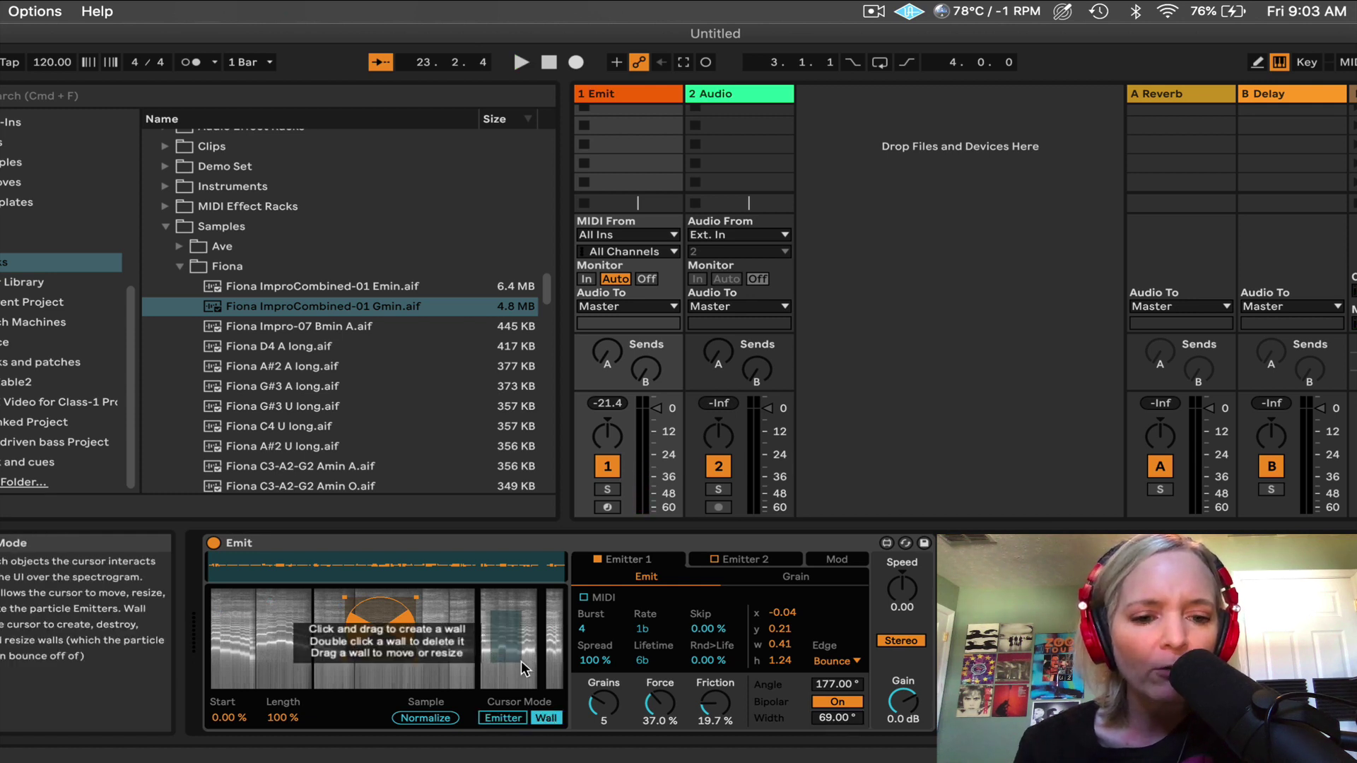
pyautogui.moveTo(274, 601); pyautogui.dragTo(303, 660)
pyautogui.press('space')
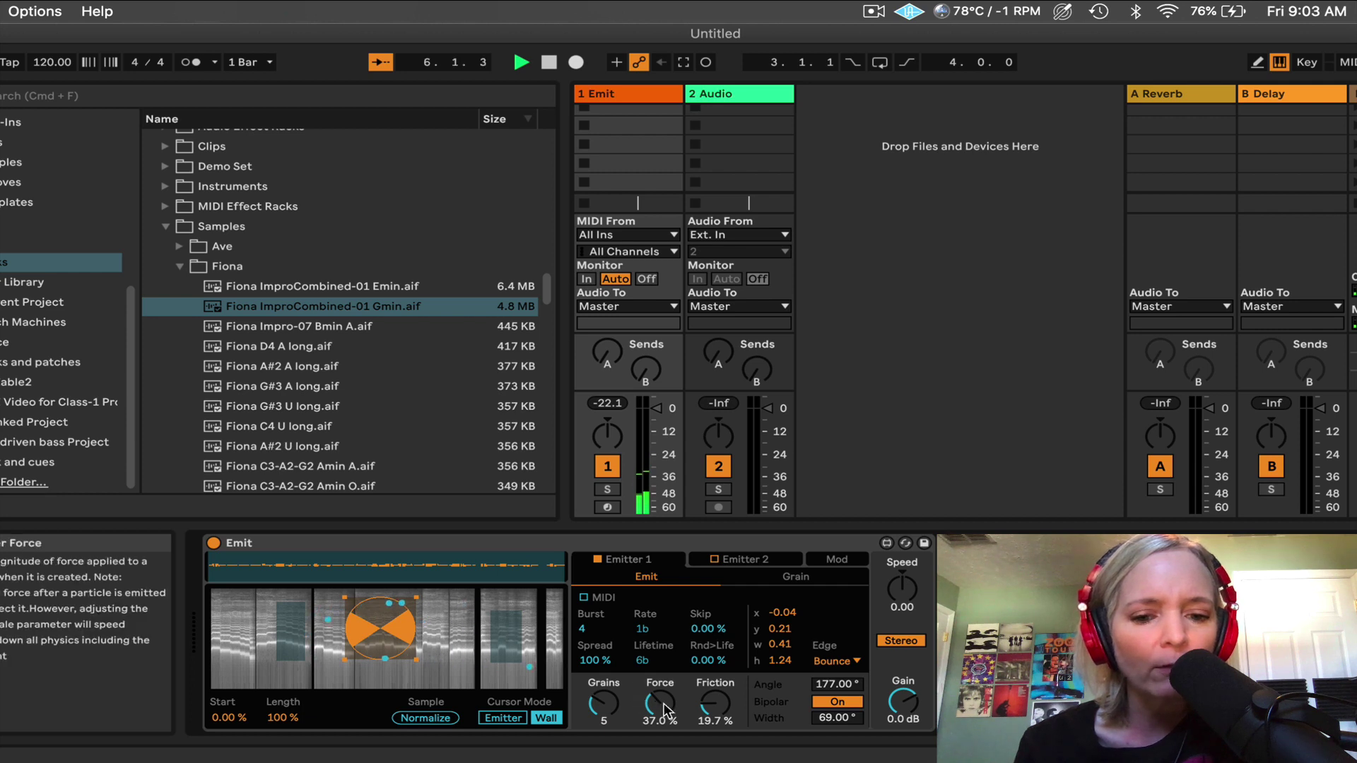
# Set Speed to 0.02, Friction to 17.3% and bring Force down to 27.6%.
pyautogui.moveTo(665, 710); pyautogui.dragTo(665, 690)
pyautogui.click(905, 591)
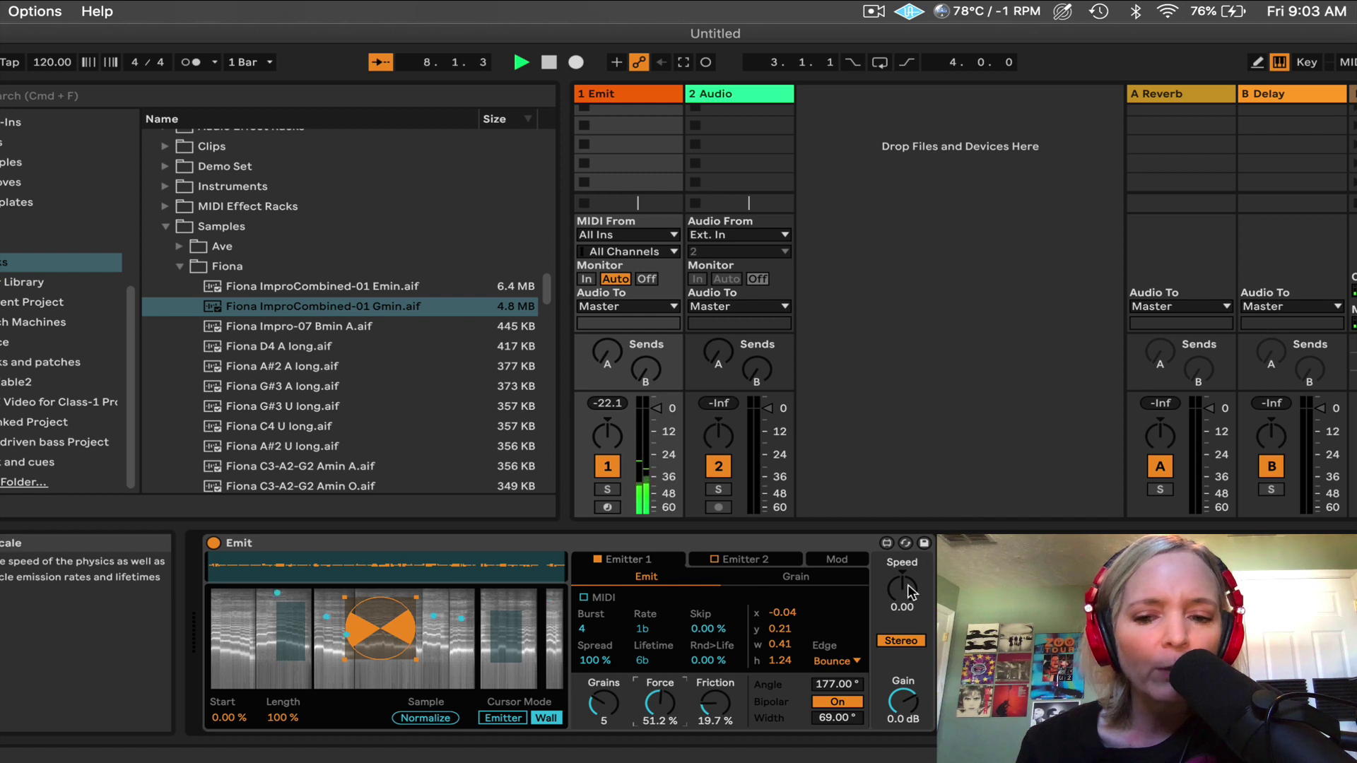
pyautogui.moveTo(907, 588); pyautogui.dragTo(909, 593)
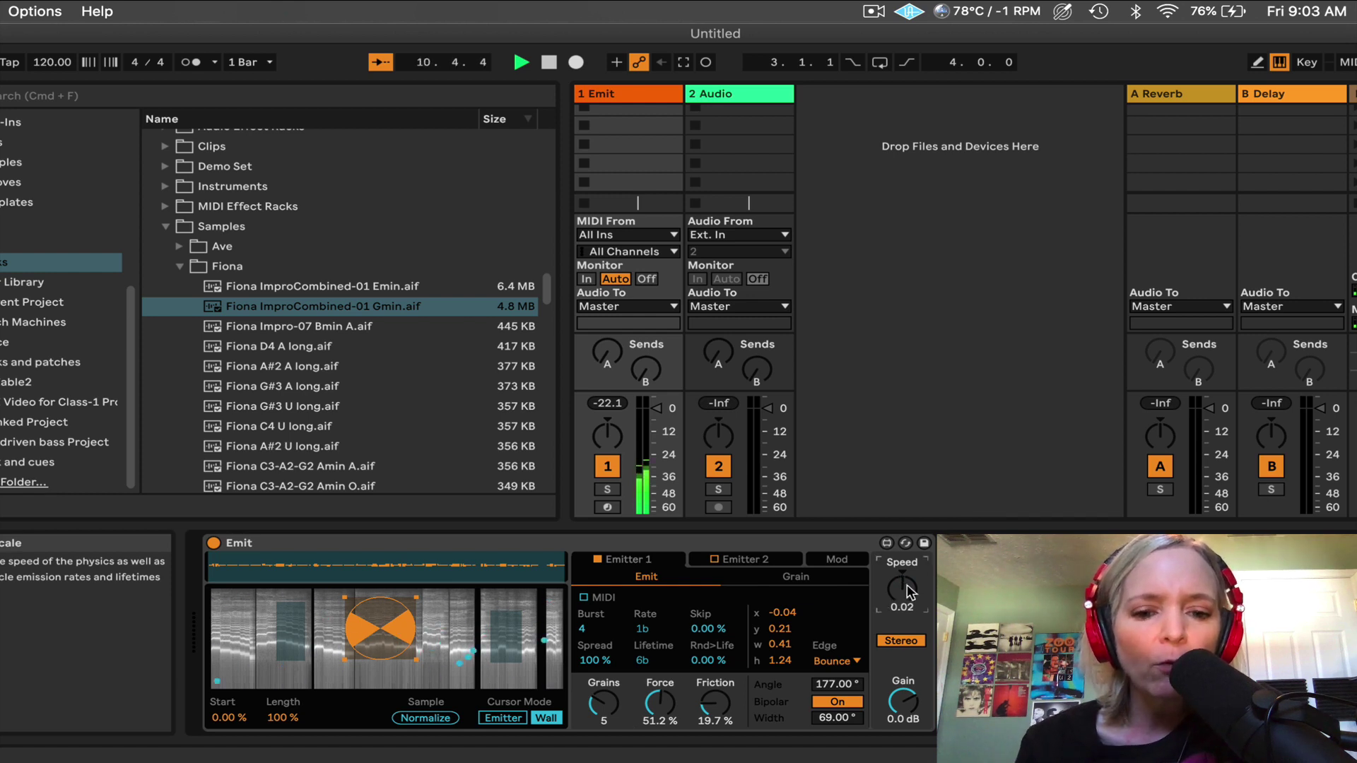
pyautogui.press('space')
pyautogui.click(712, 707)
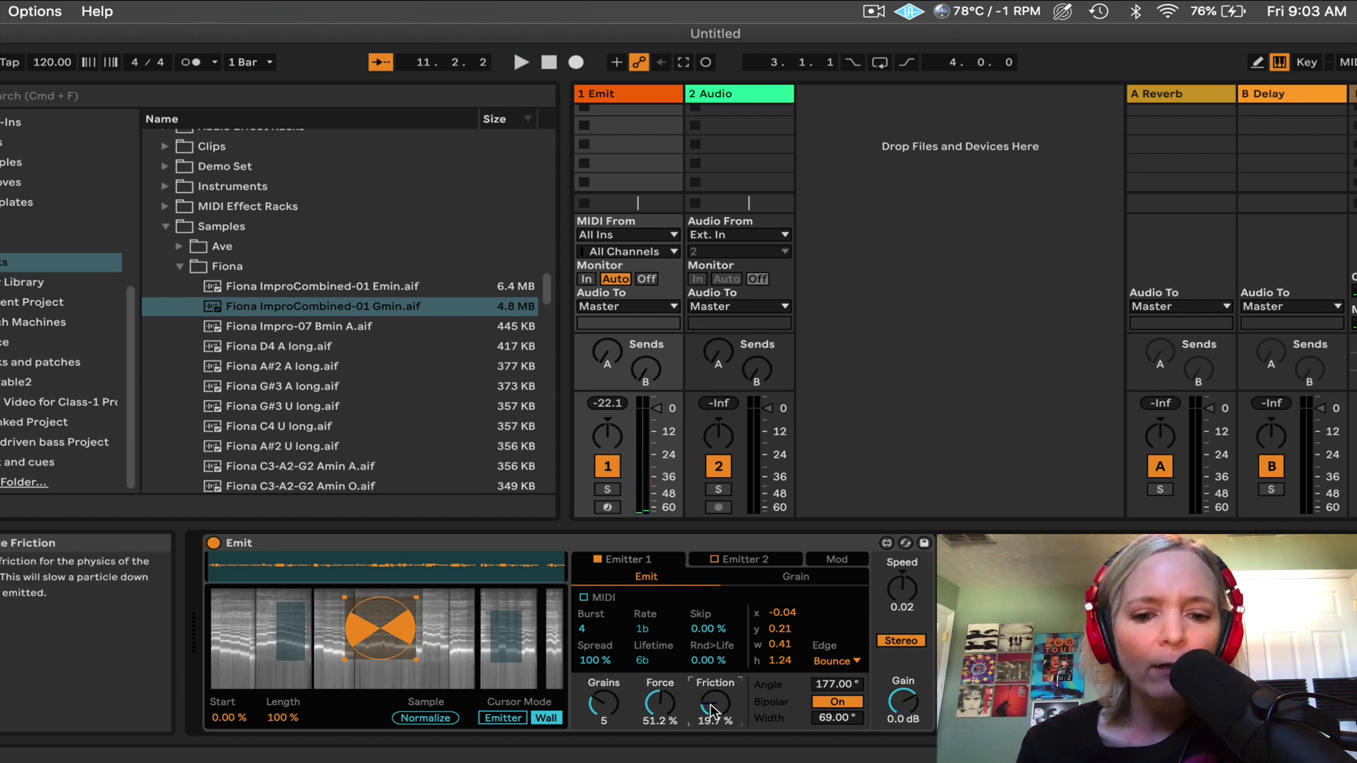
pyautogui.moveTo(660, 704); pyautogui.dragTo(660, 714)
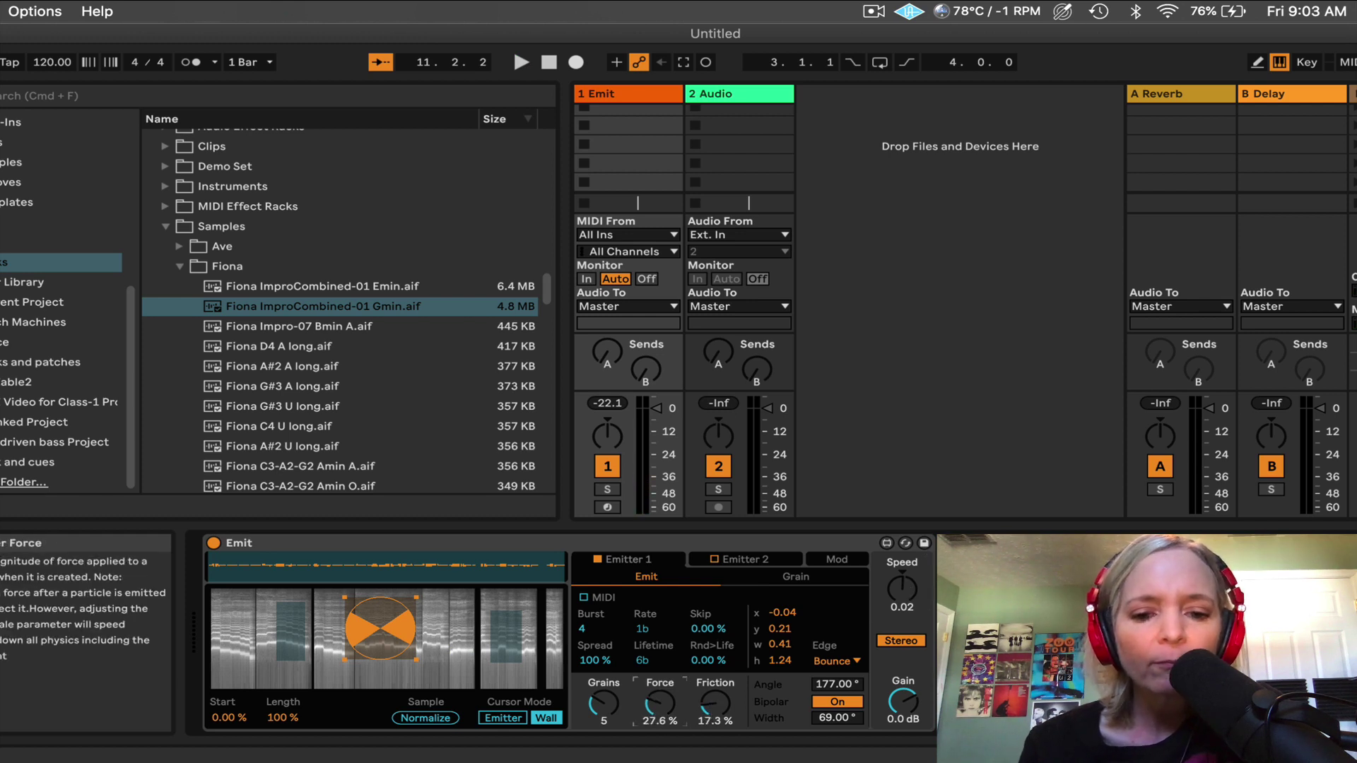
# Shrink the emitter region around its centre to 0.33 wide by 0.92 high, auditioning it.
pyautogui.click(797, 578)
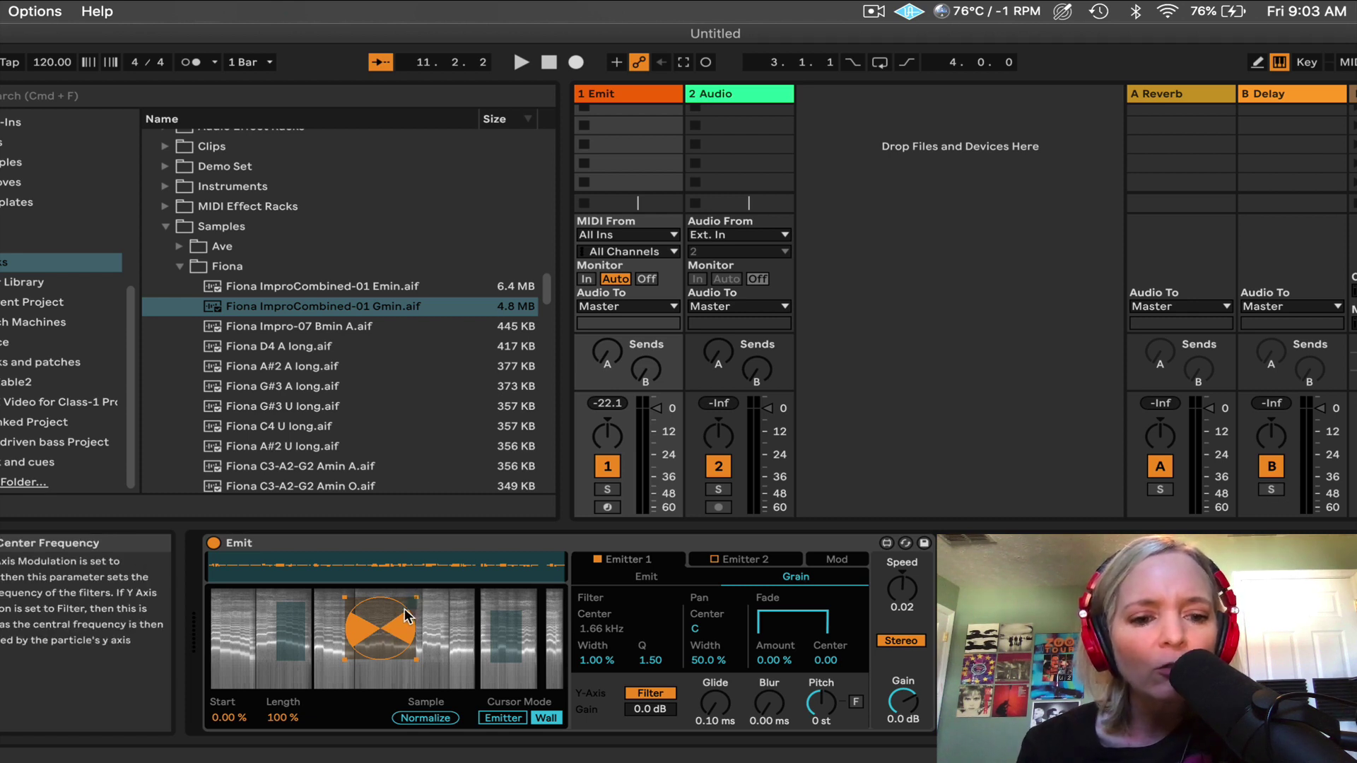
pyautogui.click(503, 718)
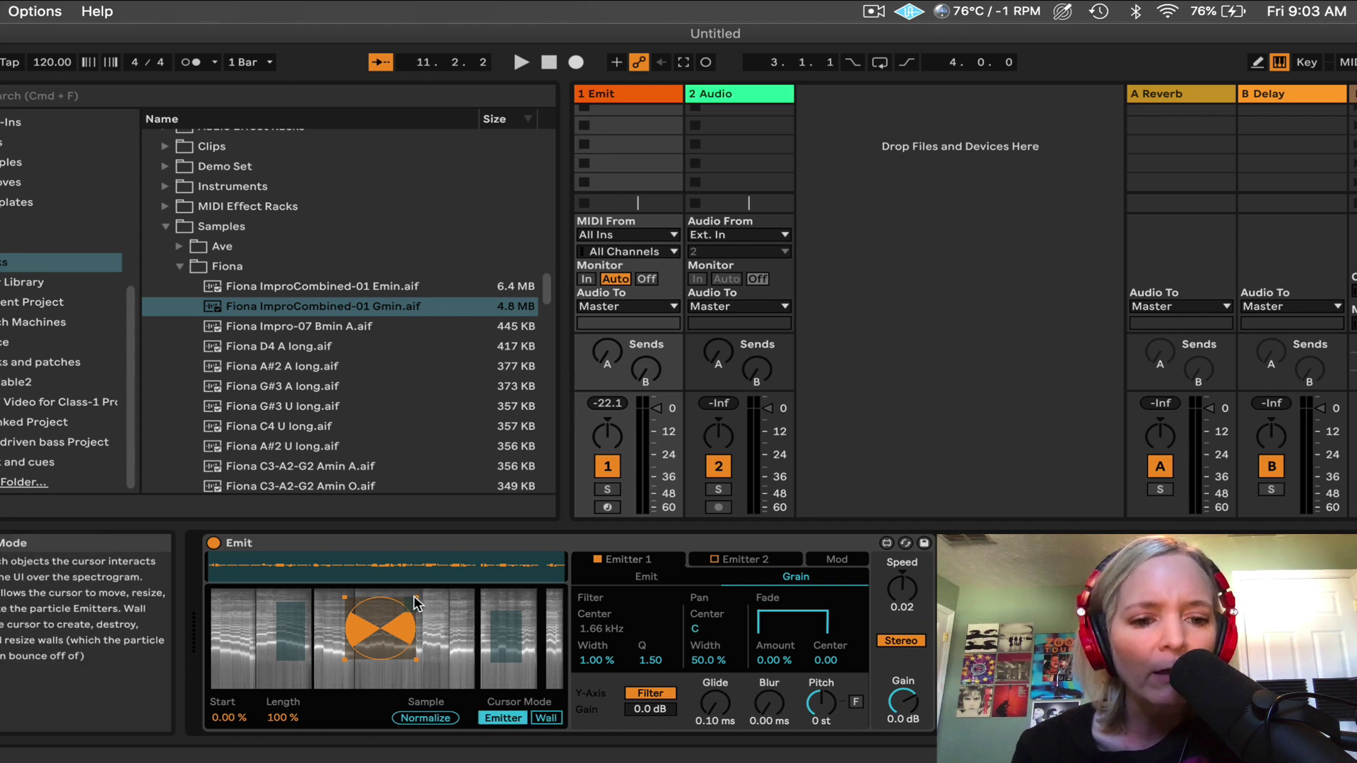
pyautogui.moveTo(413, 598); pyautogui.dragTo(368, 608)
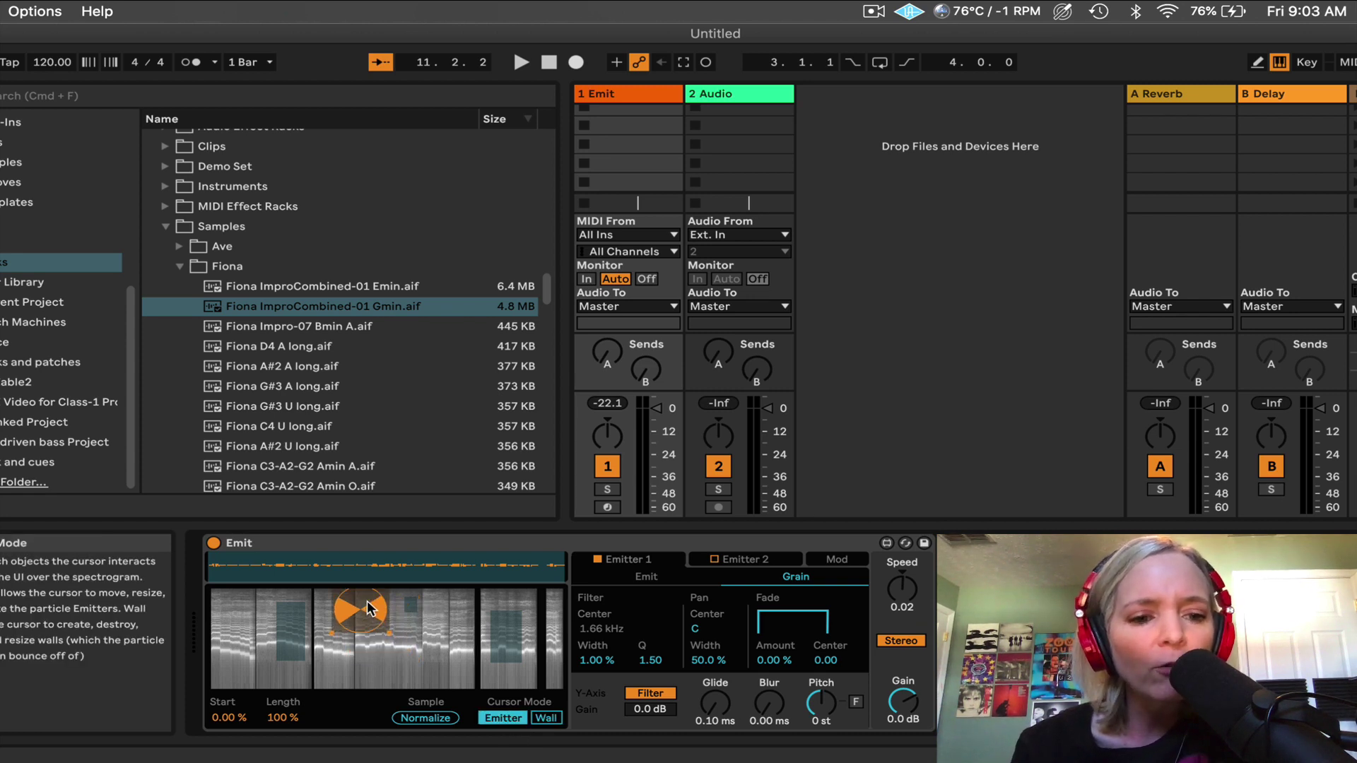
pyautogui.press('space')
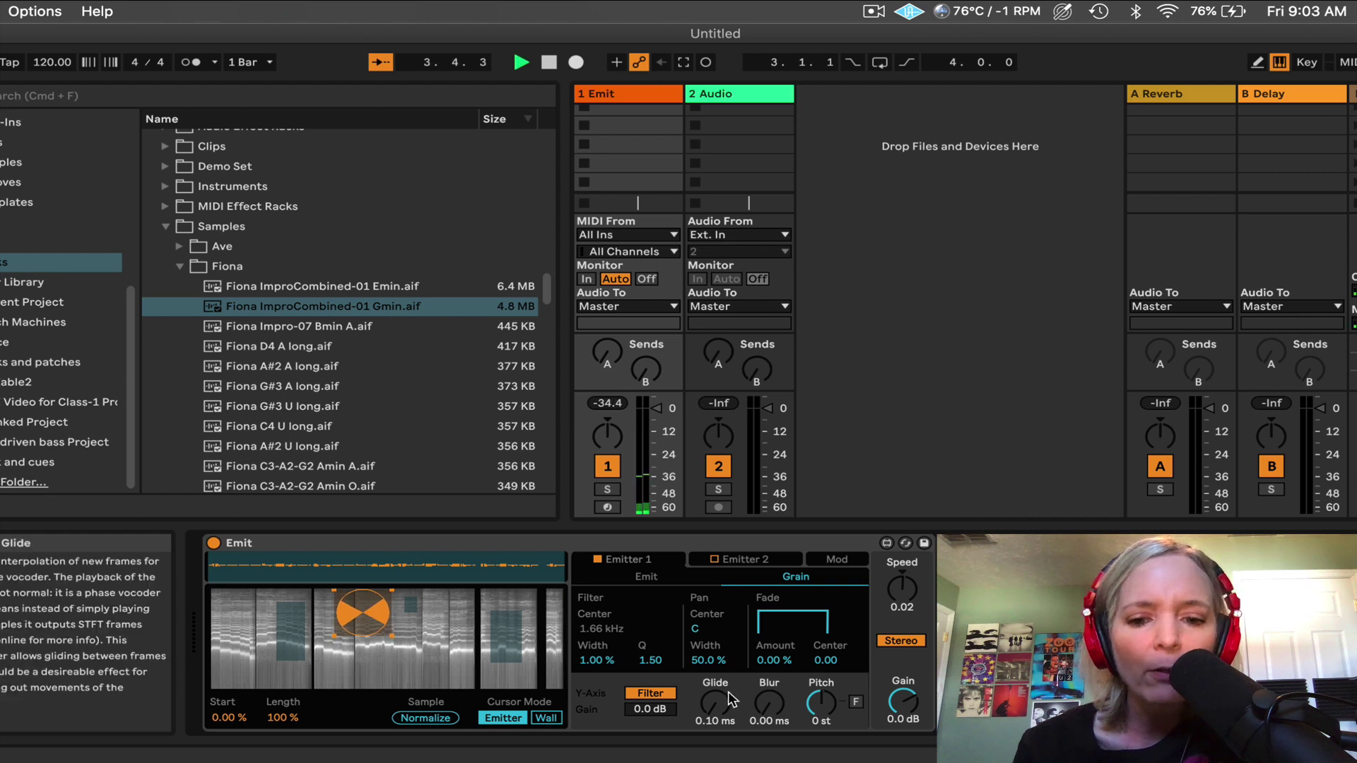
pyautogui.click(683, 578)
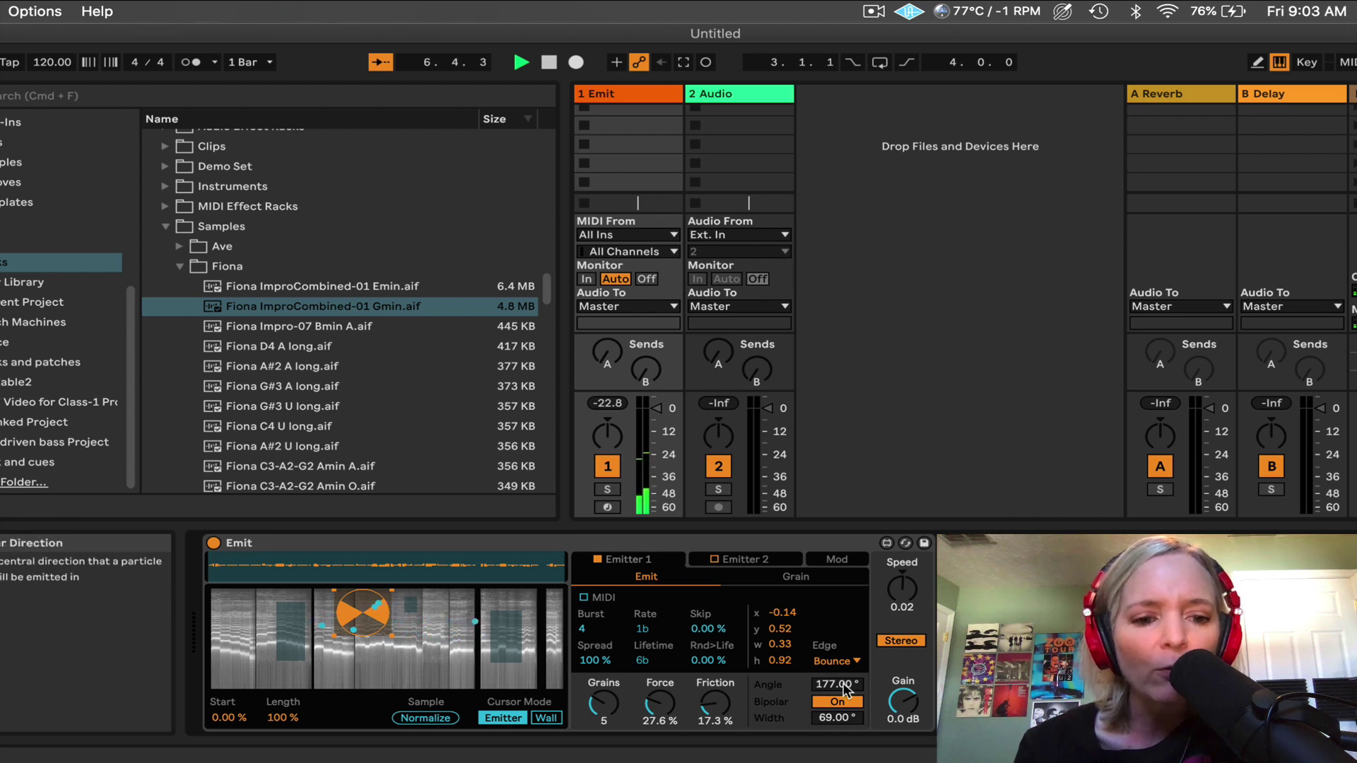
pyautogui.press('space')
# Audition the emitter lower and higher in the spectrogram, then set its y position to 0.34.
pyautogui.moveTo(375, 612); pyautogui.dragTo(379, 651)
pyautogui.press('space')
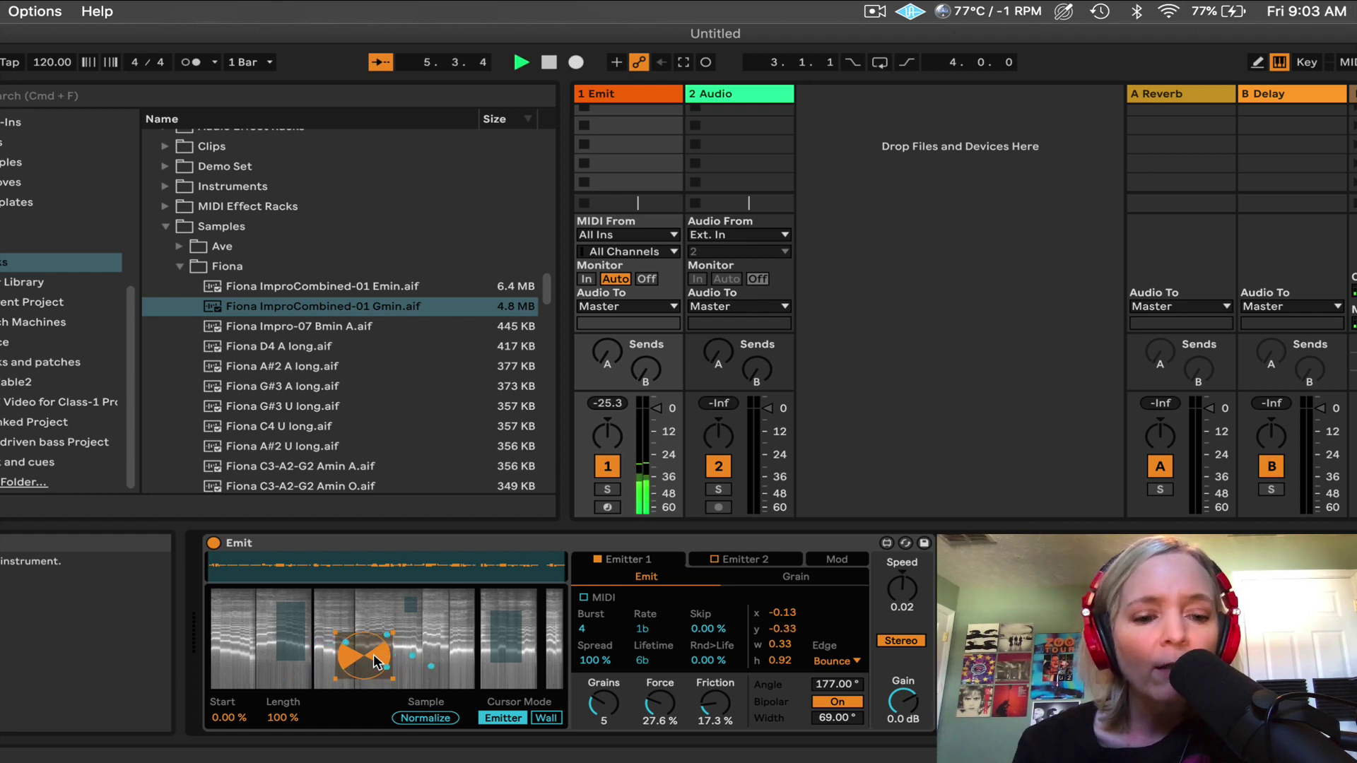
pyautogui.press('space')
pyautogui.moveTo(374, 661); pyautogui.dragTo(378, 628)
pyautogui.click(797, 578)
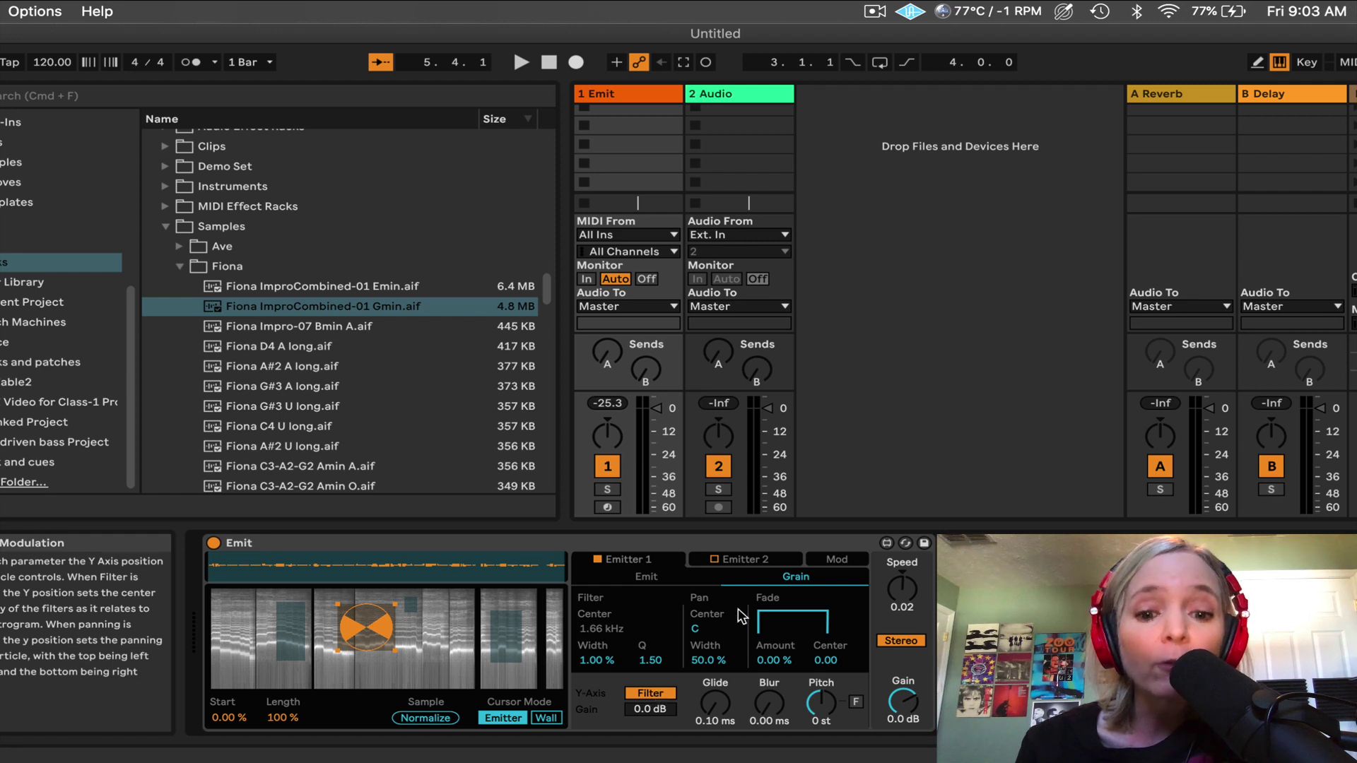
pyautogui.click(670, 580)
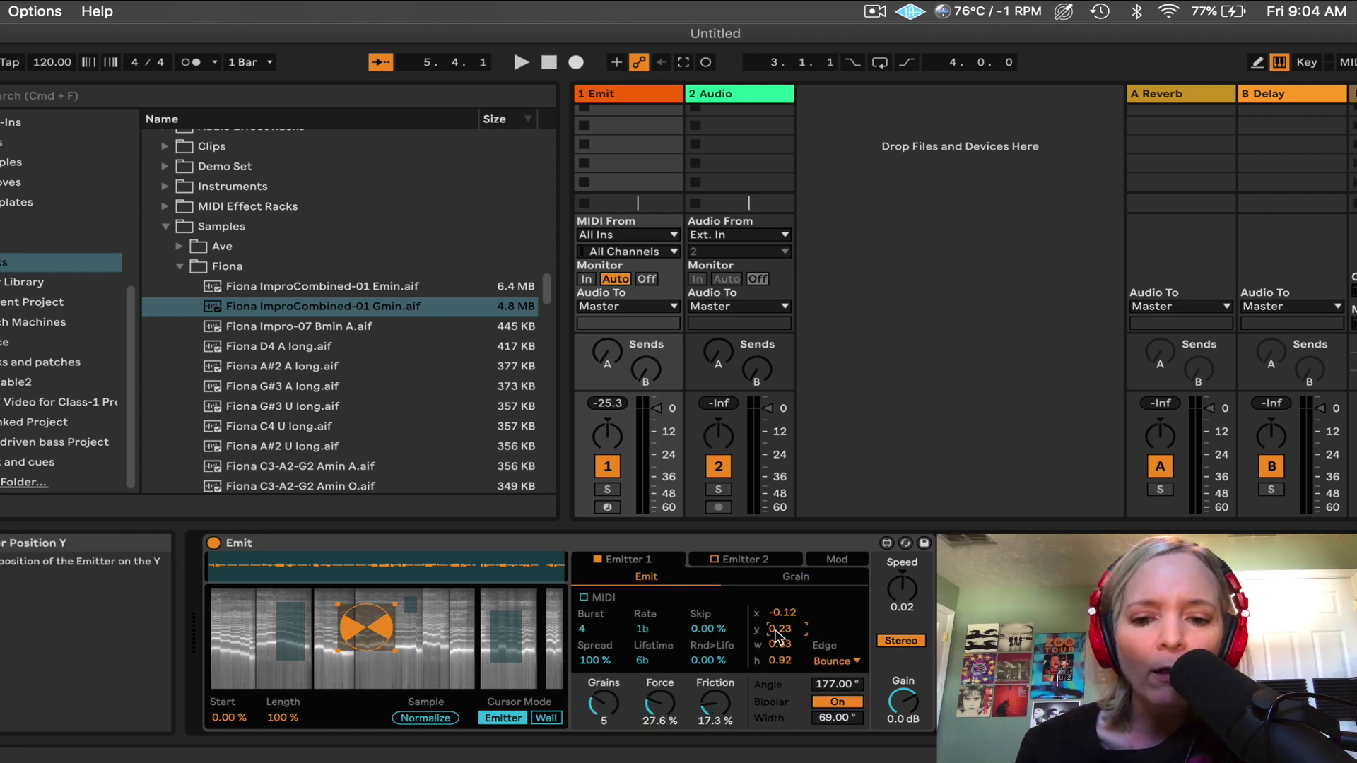
pyautogui.moveTo(780, 636); pyautogui.dragTo(781, 622)
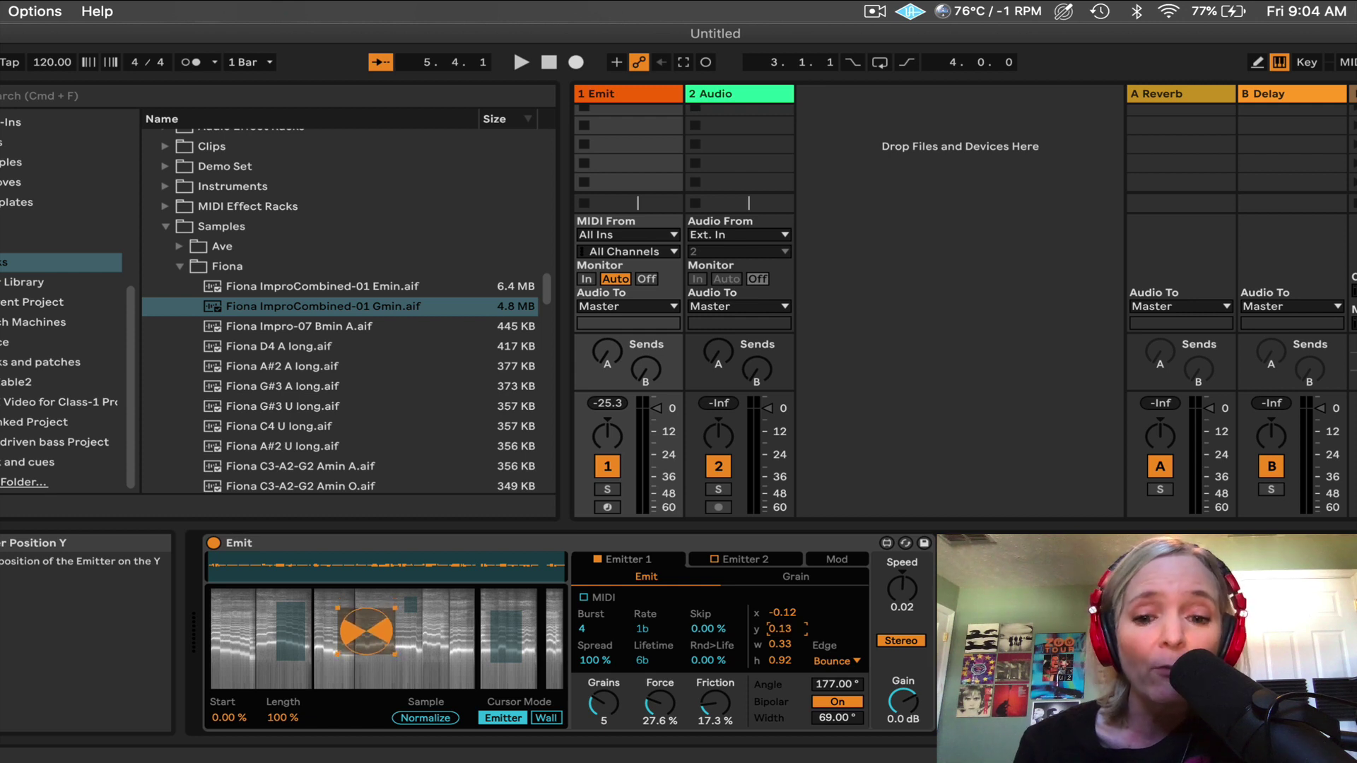
pyautogui.moveTo(780, 629)
pyautogui.mouseDown()
pyautogui.moveTo(781, 678)
pyautogui.moveTo(781, 608)
pyautogui.moveTo(780, 633)
pyautogui.mouseUp()
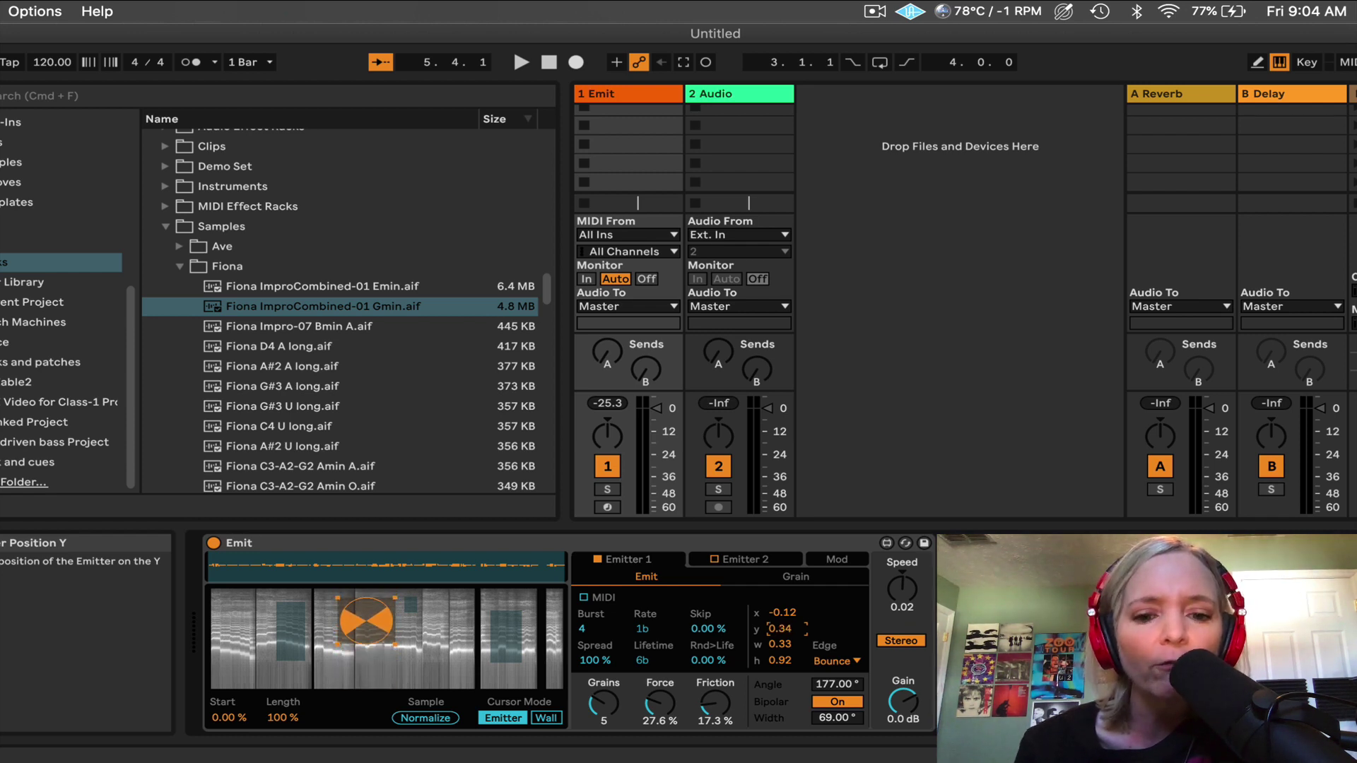
# Show Emitter 1's grain panning (Y-Axis to Pan, 50% width), then enlarge and lower the emitter while playing.
pyautogui.click(803, 576)
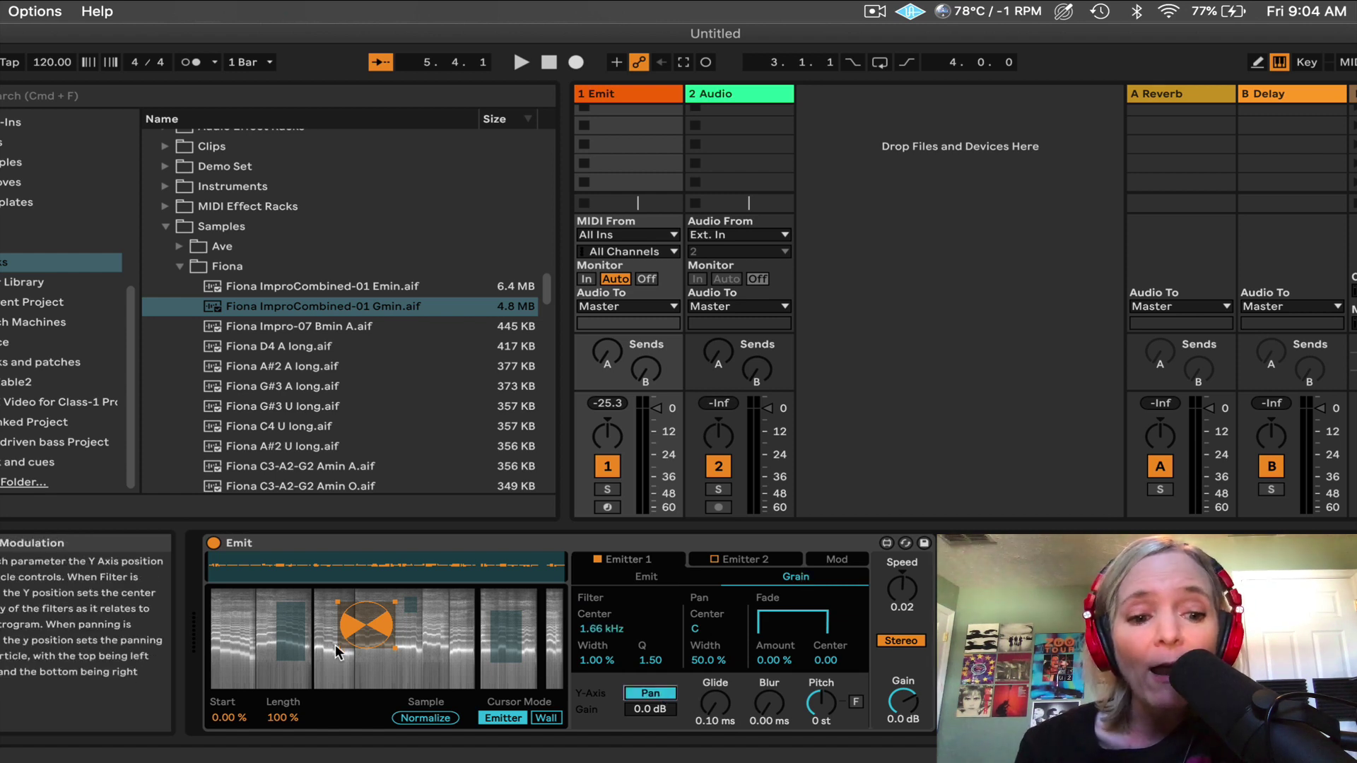
pyautogui.moveTo(331, 669); pyautogui.dragTo(339, 649)
pyautogui.press('space')
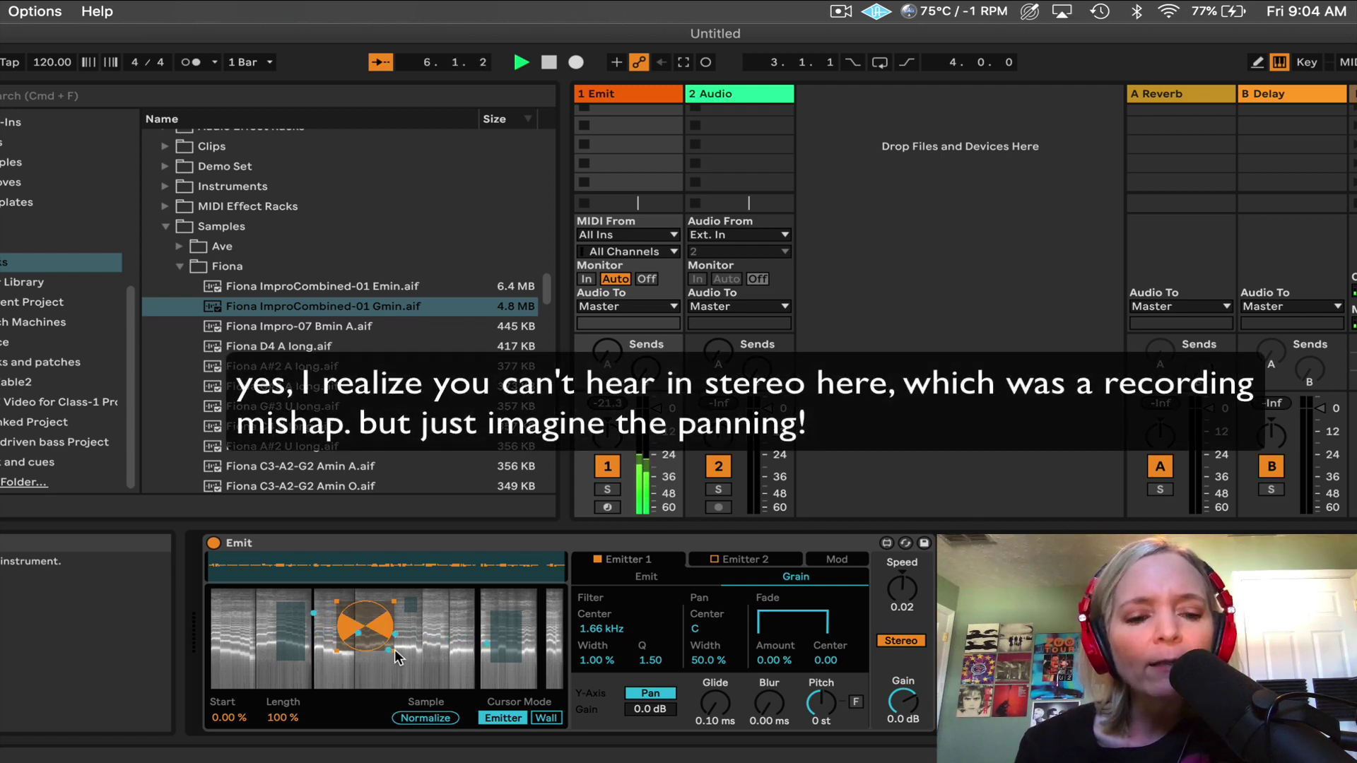
pyautogui.moveTo(397, 658); pyautogui.dragTo(411, 711)
pyautogui.moveTo(382, 647); pyautogui.dragTo(383, 658)
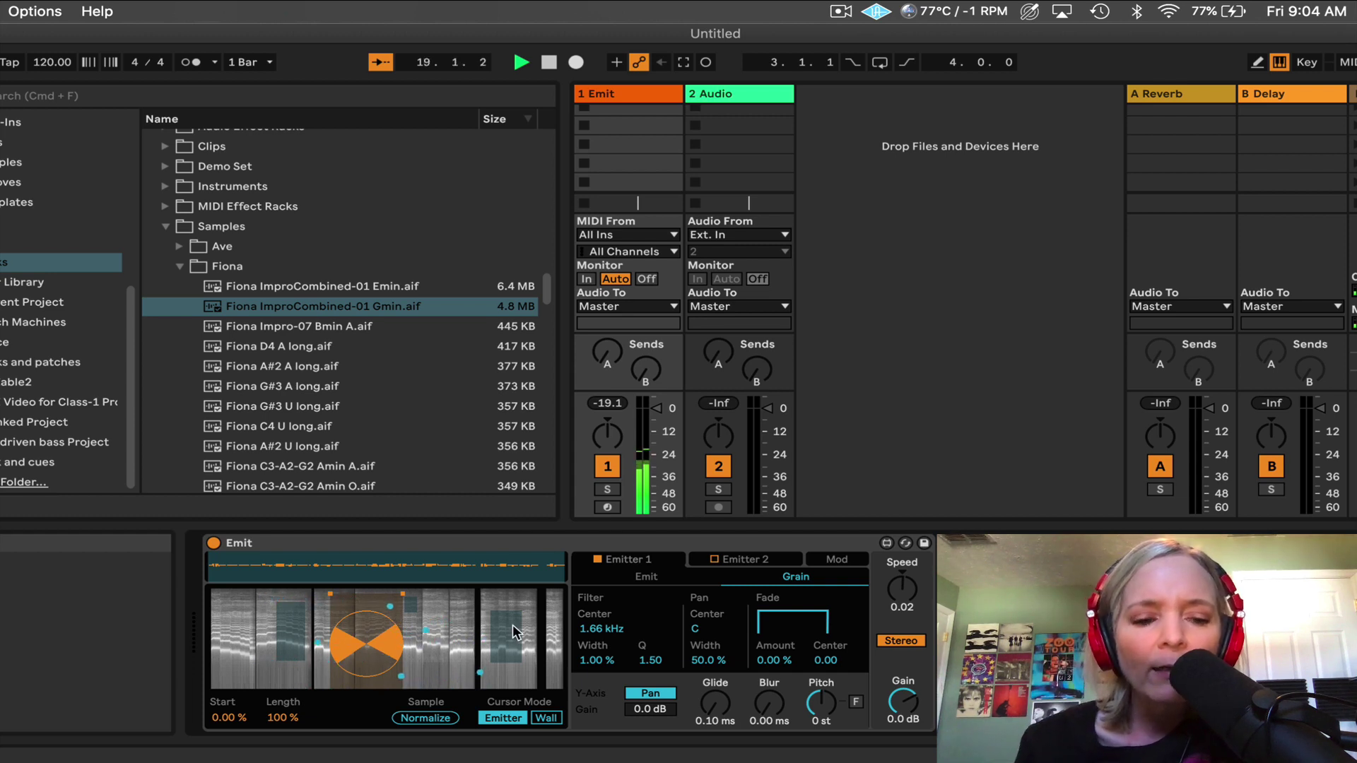
# Lower Emitter 1's filter centre to 975 Hz and switch its Y axis from Pan to Filter.
pyautogui.press('space')
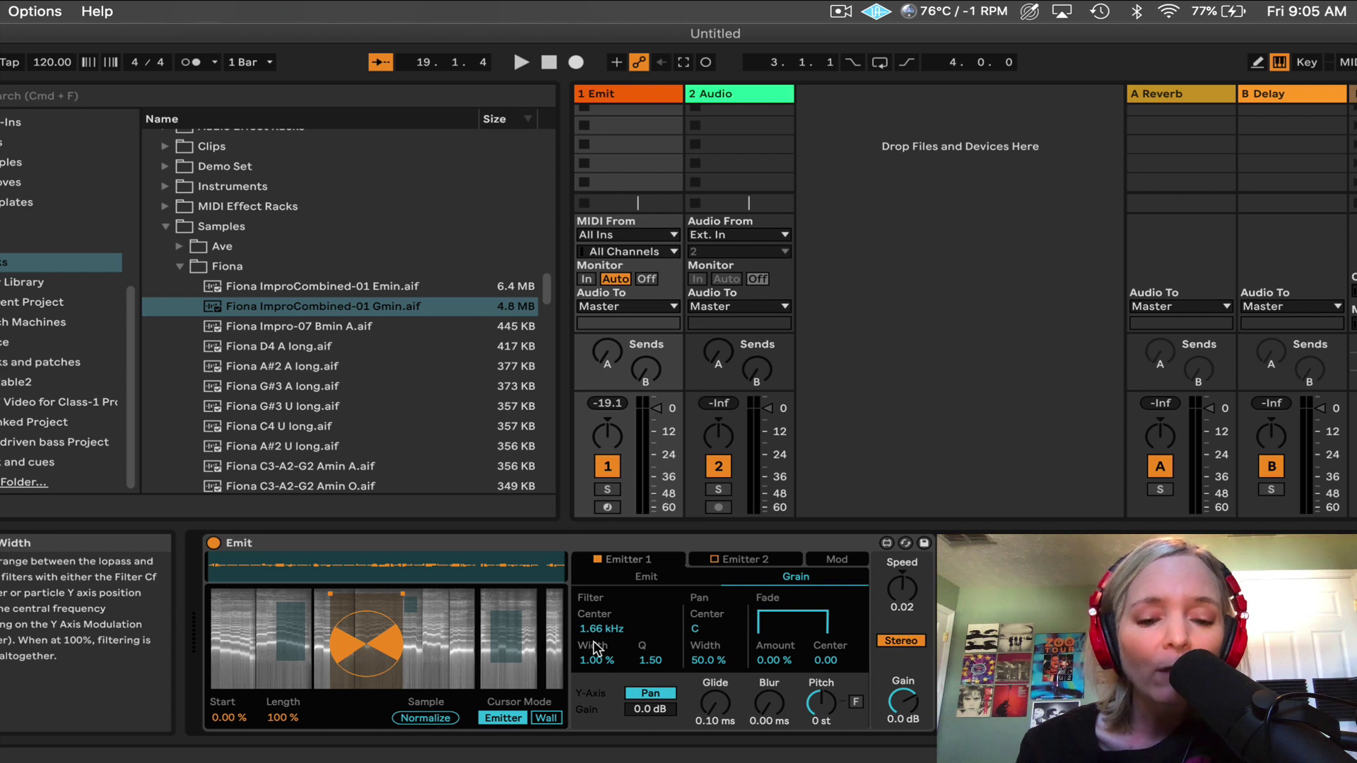
pyautogui.moveTo(593, 628); pyautogui.dragTo(593, 657)
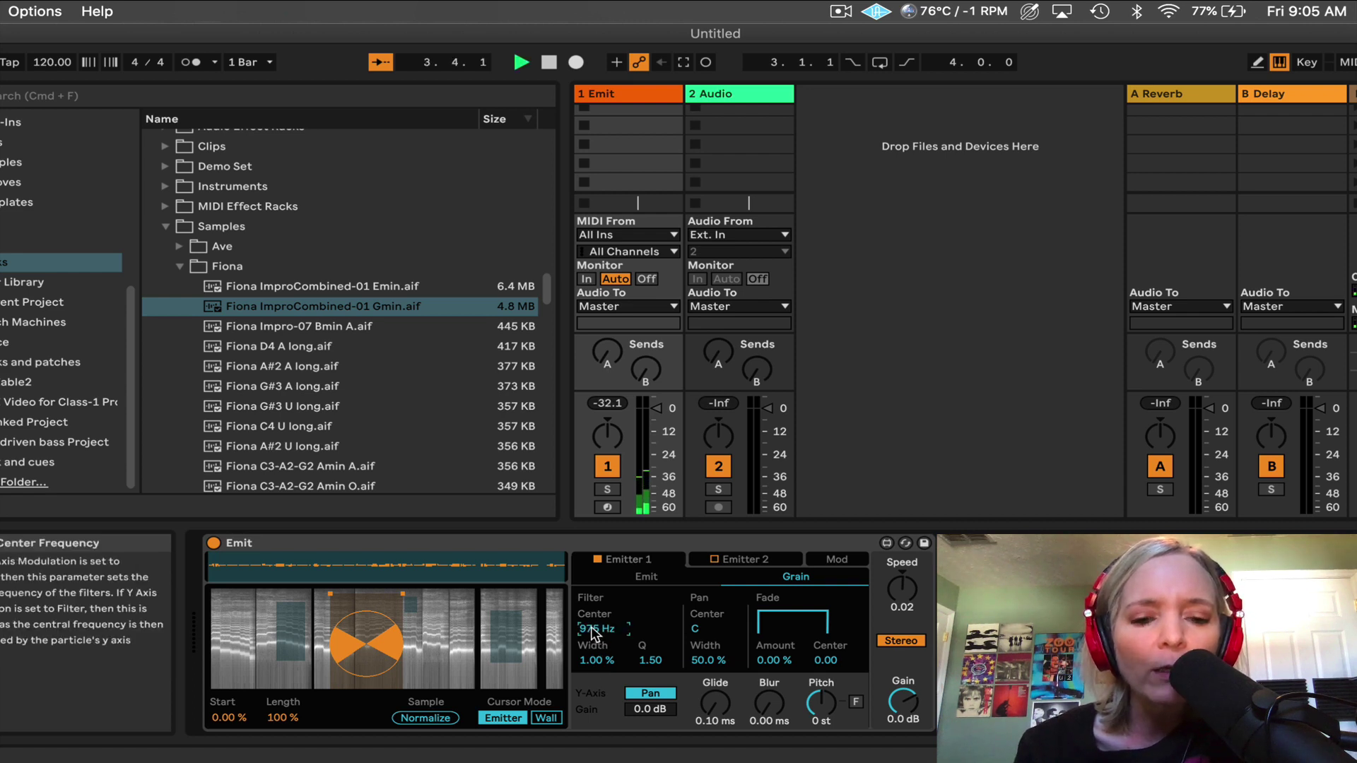
pyautogui.moveTo(579, 629); pyautogui.dragTo(584, 608)
pyautogui.press('space')
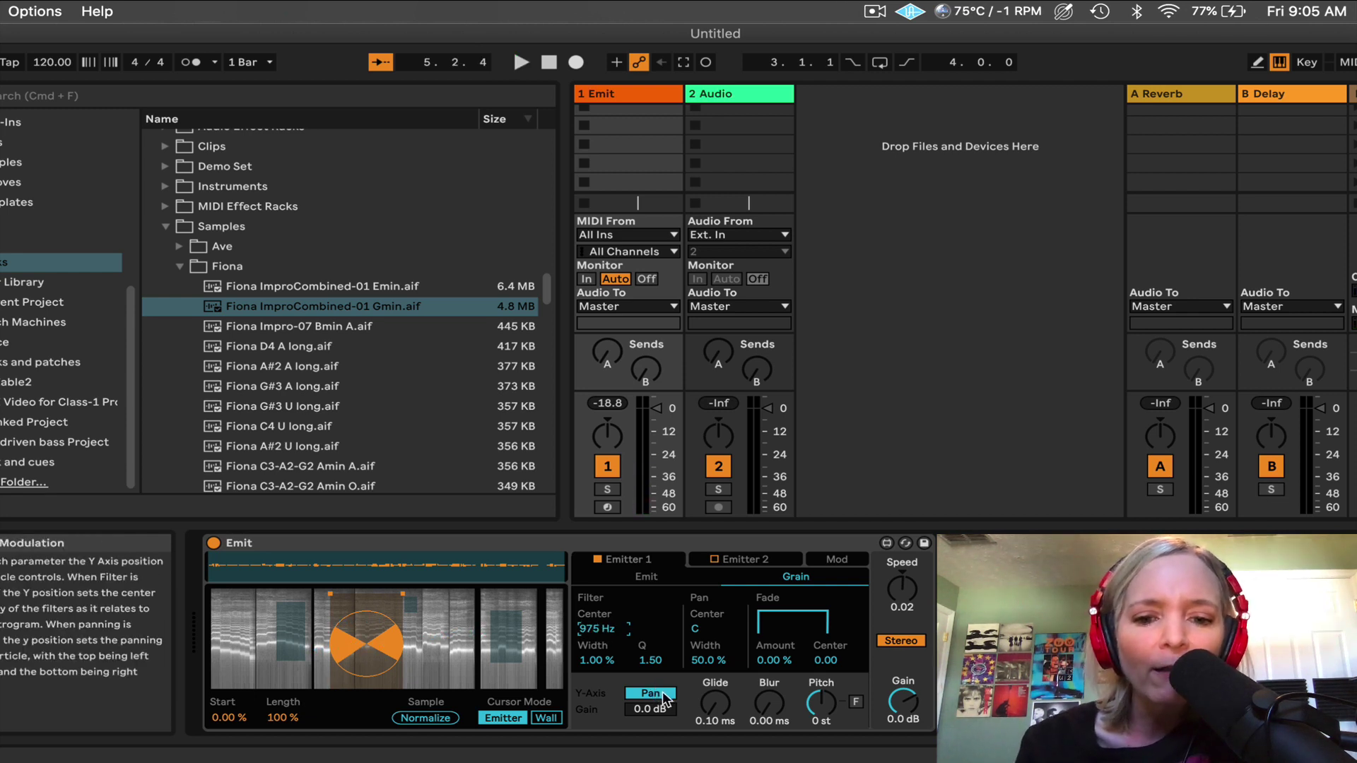
pyautogui.click(658, 695)
# Enable Emitter 2 and place it to the right of the first emitter over the sample.
pyautogui.click(714, 559)
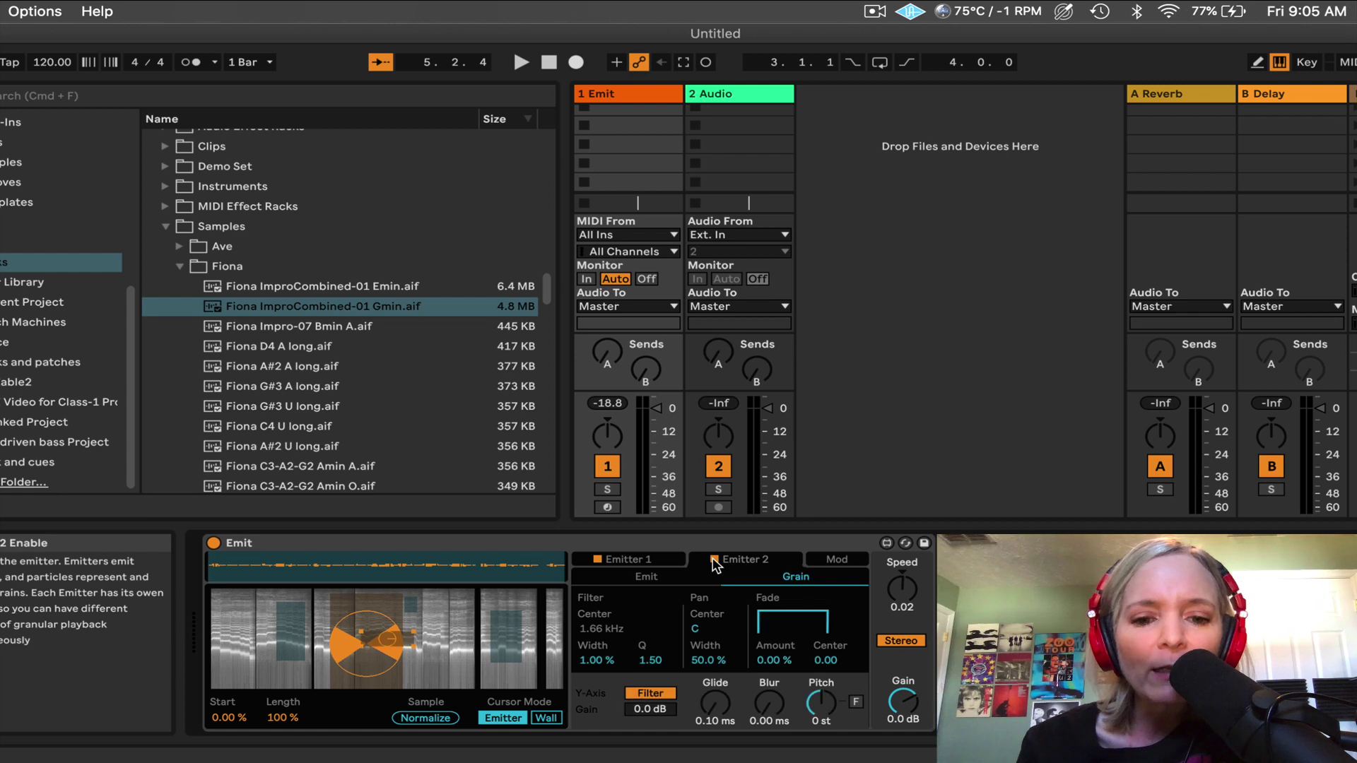
pyautogui.click(612, 558)
pyautogui.press('space')
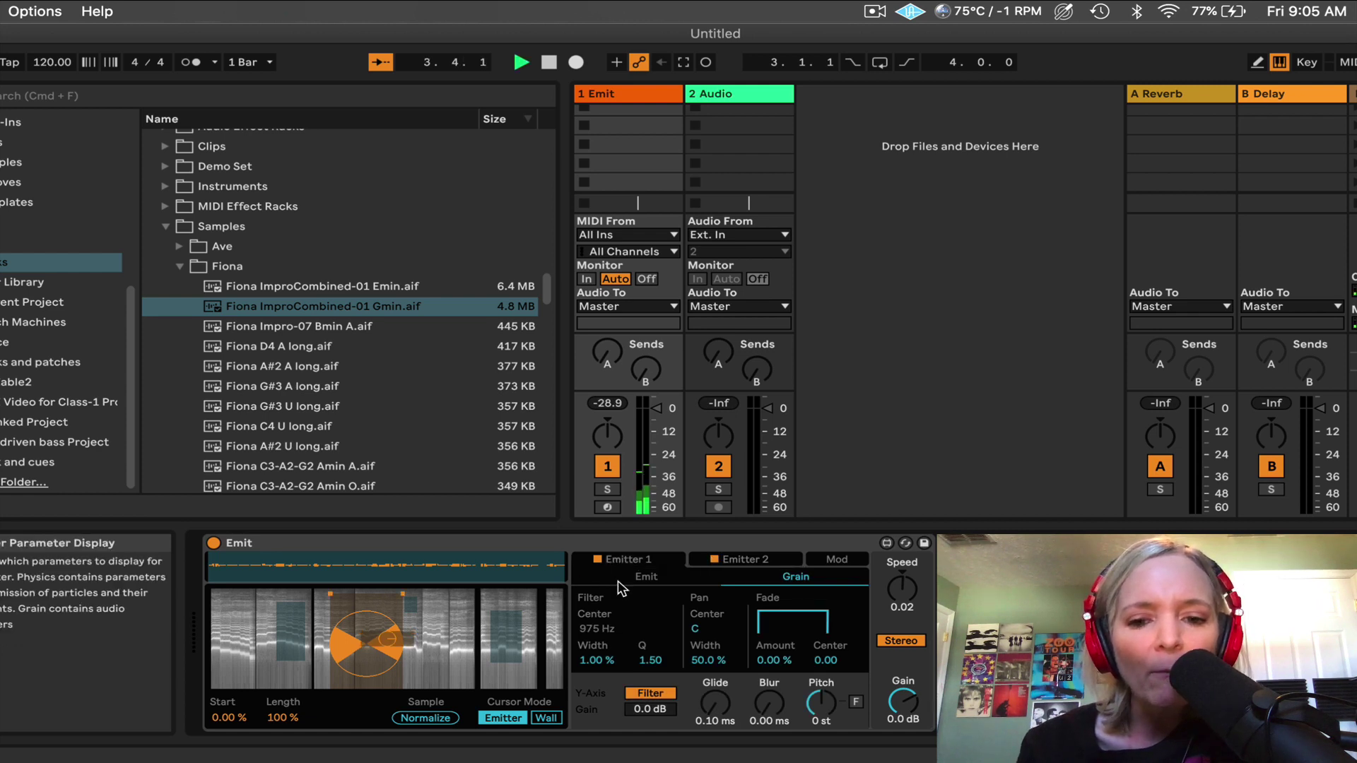
pyautogui.click(651, 575)
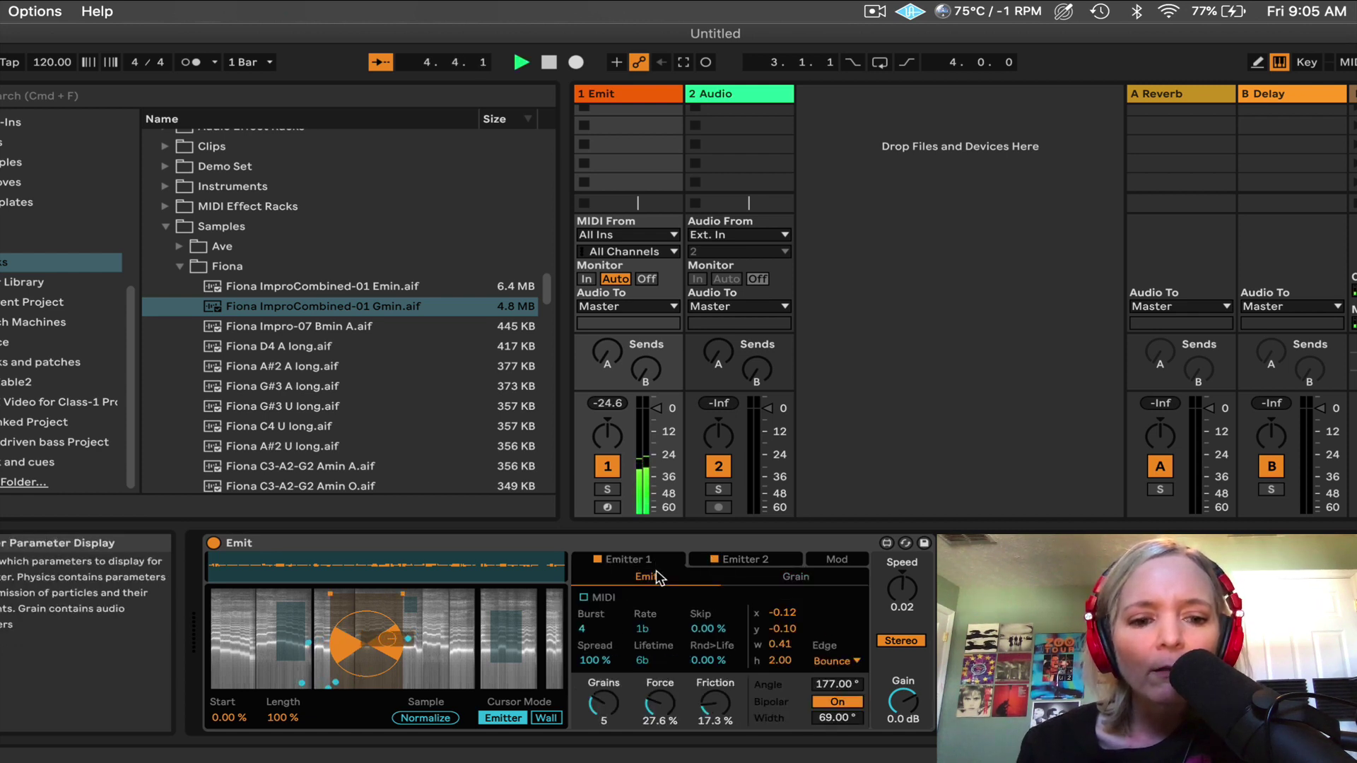
pyautogui.click(736, 559)
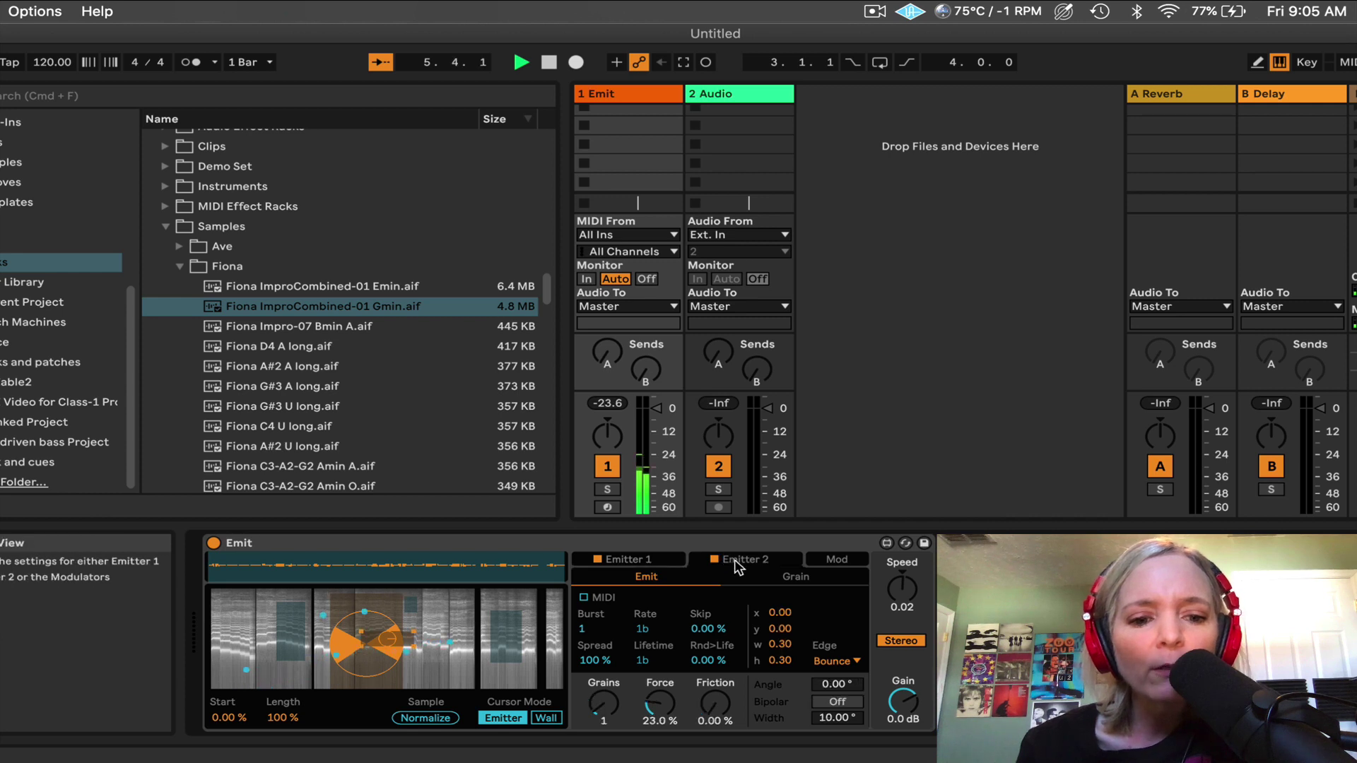
pyautogui.moveTo(405, 642); pyautogui.dragTo(506, 588)
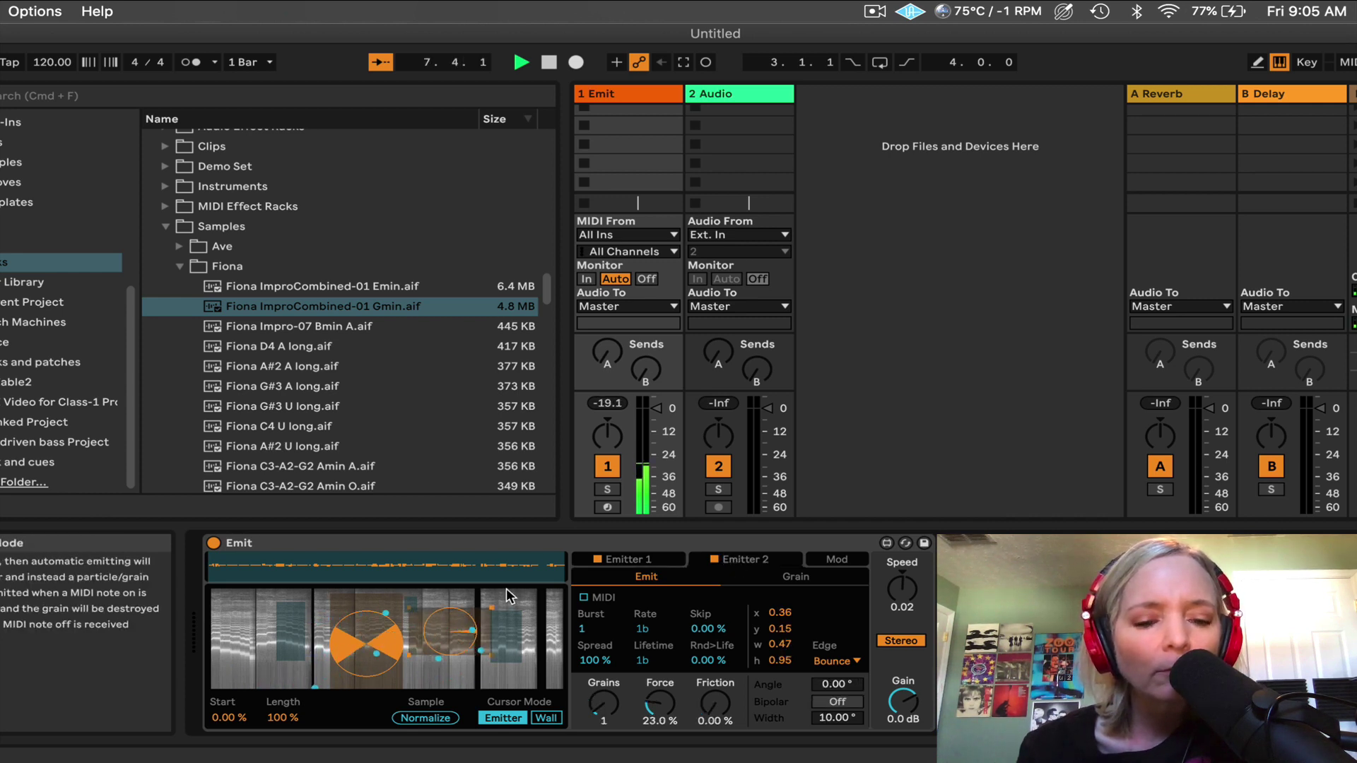
pyautogui.moveTo(463, 635); pyautogui.dragTo(477, 630)
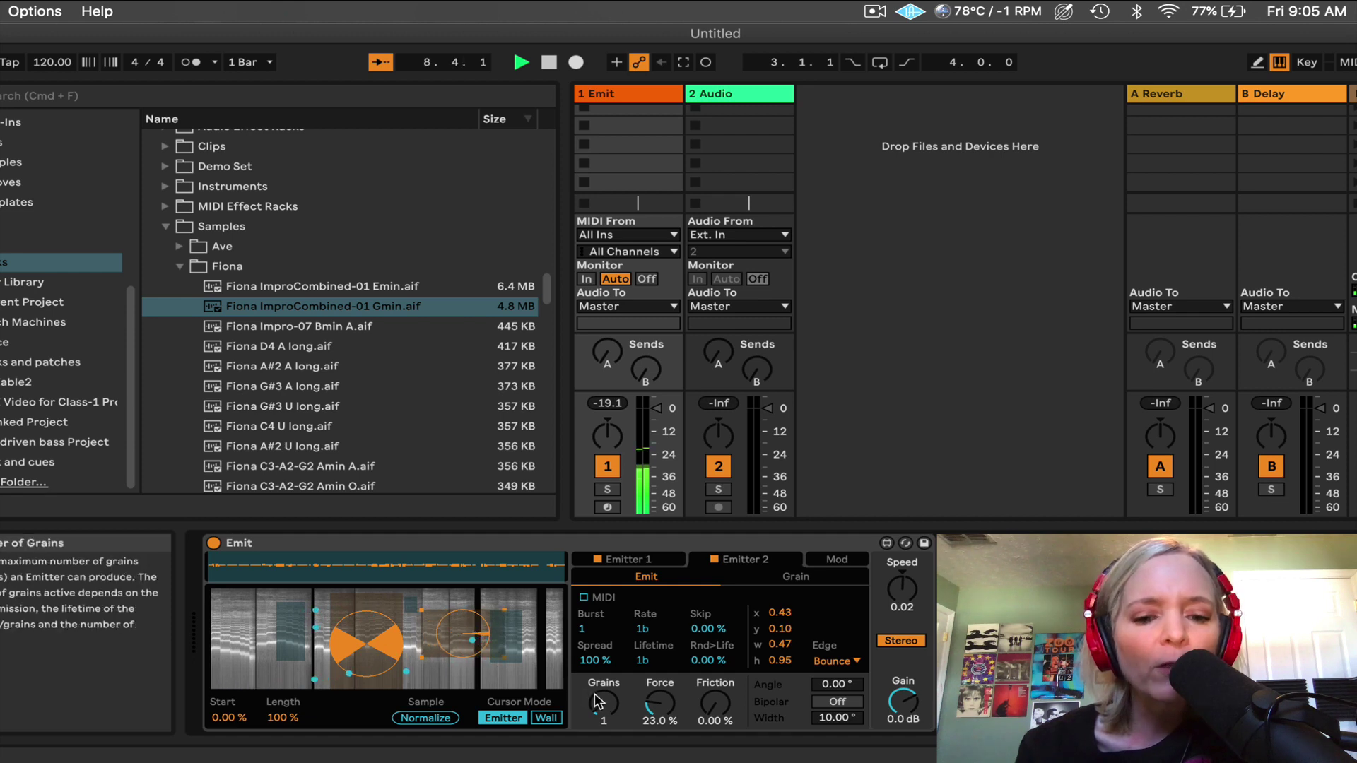
# Give Emitter 2 10 grains, burst 9, a 112° angle and a taller 0.52 × 1.42 area.
pyautogui.moveTo(603, 705); pyautogui.dragTo(603, 689)
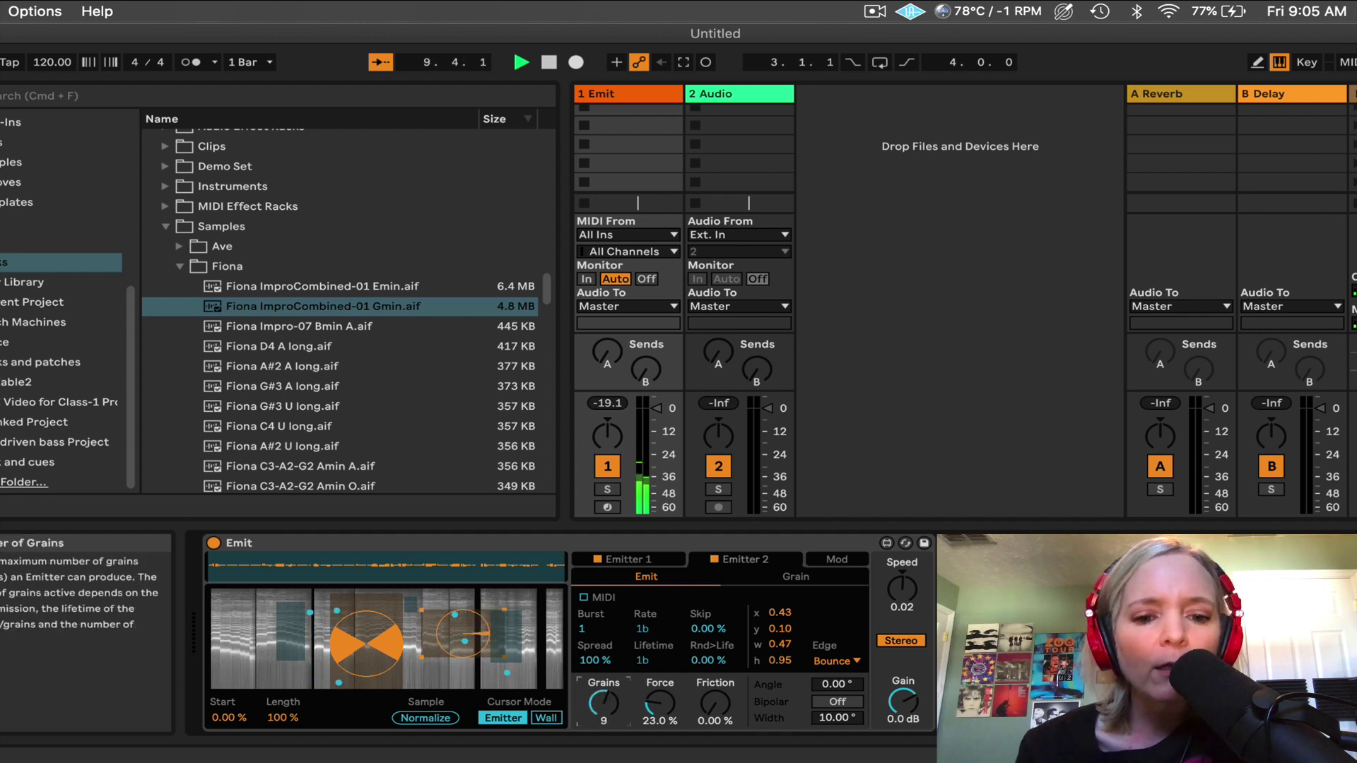
pyautogui.moveTo(592, 628); pyautogui.dragTo(593, 601)
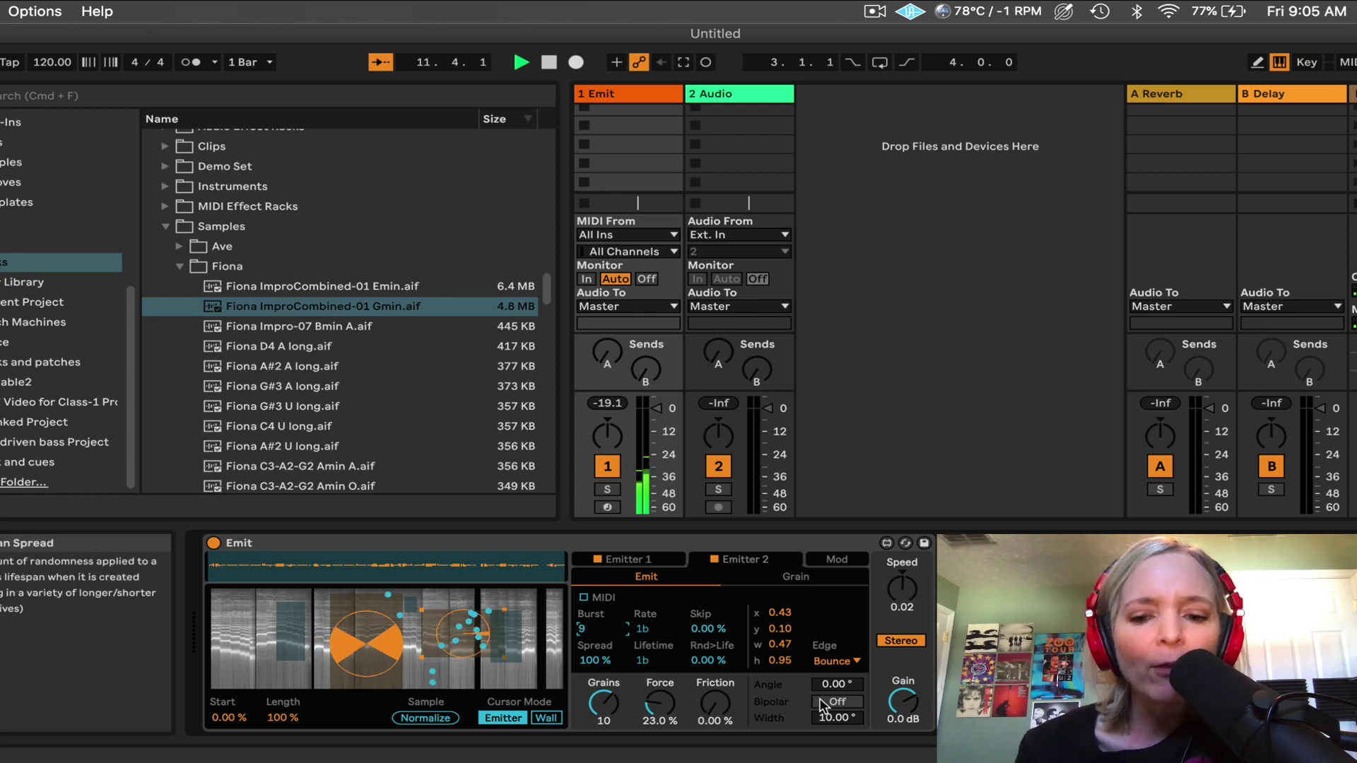
pyautogui.moveTo(837, 684)
pyautogui.mouseDown()
pyautogui.moveTo(837, 629)
pyautogui.moveTo(837, 678)
pyautogui.moveTo(837, 663)
pyautogui.mouseUp()
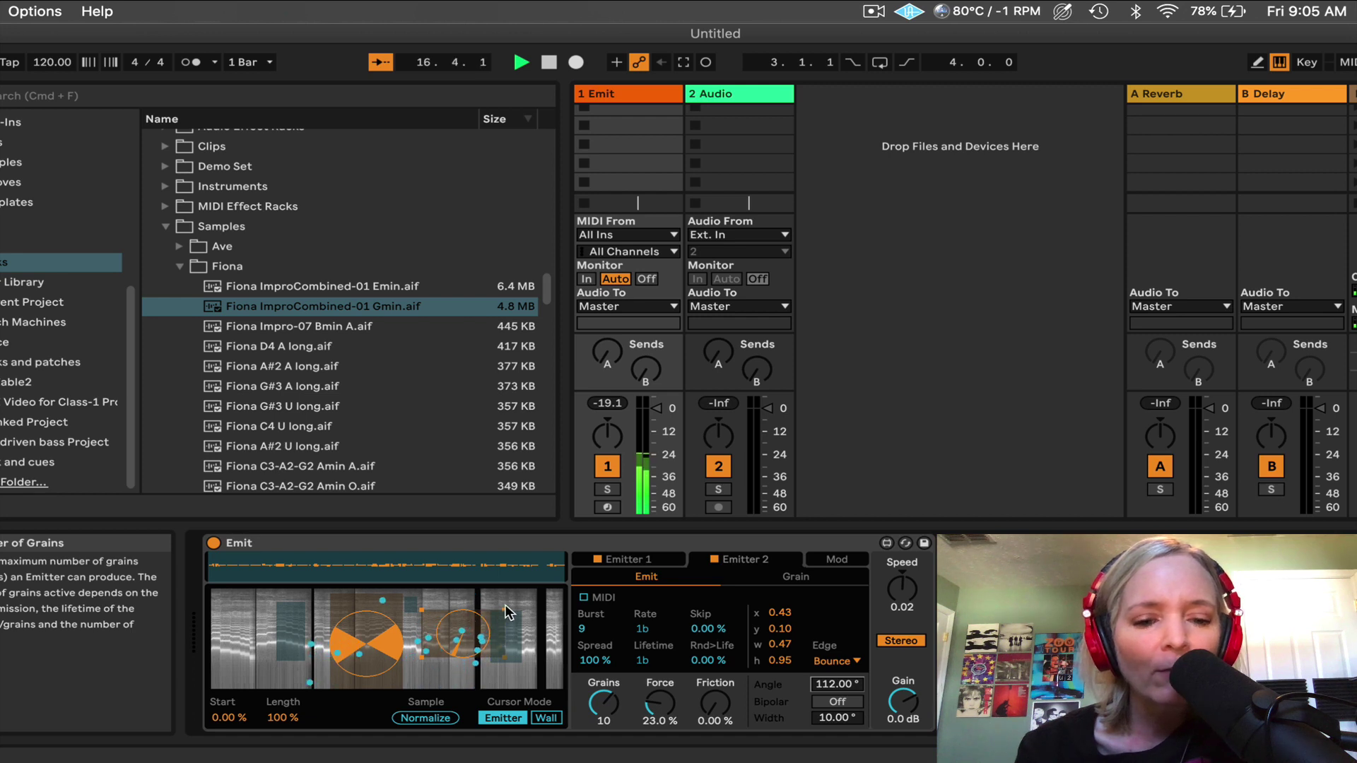
pyautogui.moveTo(501, 606); pyautogui.dragTo(512, 591)
pyautogui.press('space')
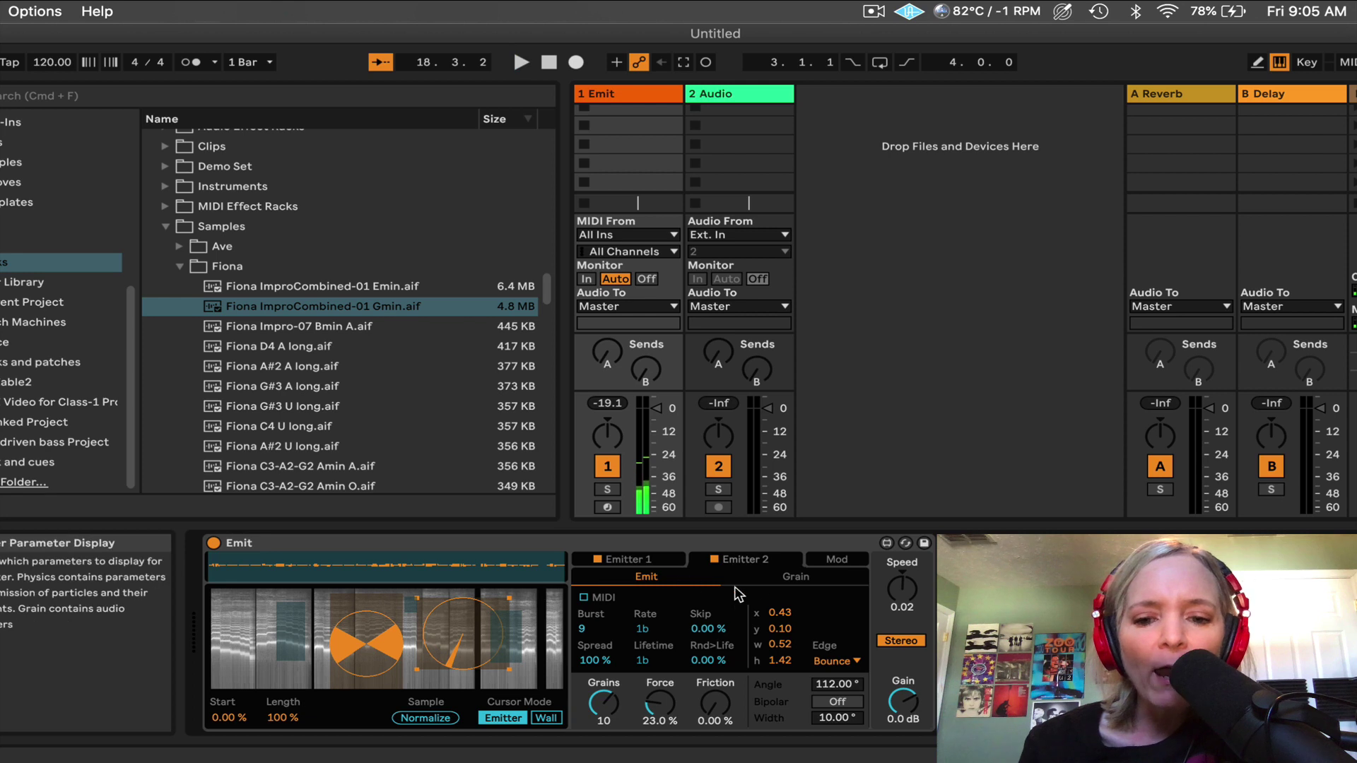
# Try raising Emitter 2's grain Fade Amount, then bring it back to 0 %.
pyautogui.click(796, 577)
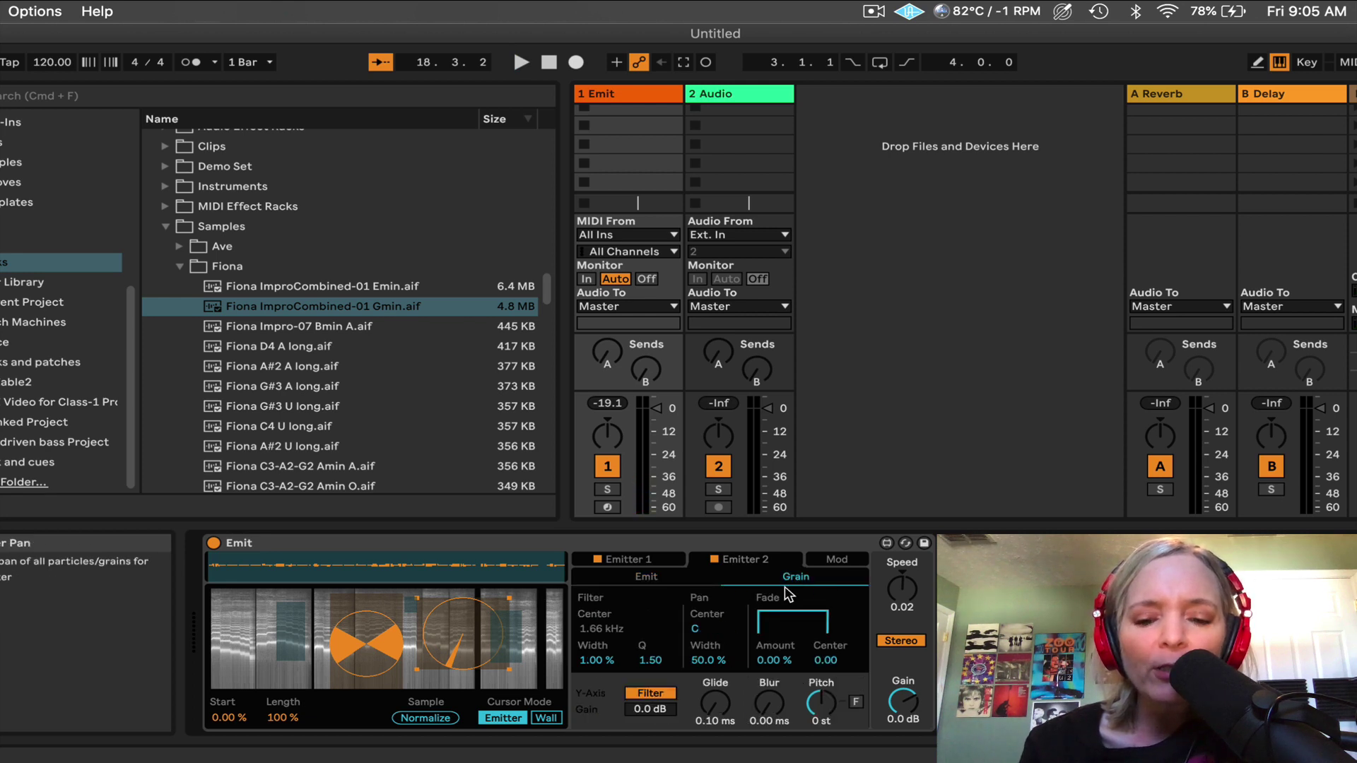
pyautogui.press('space')
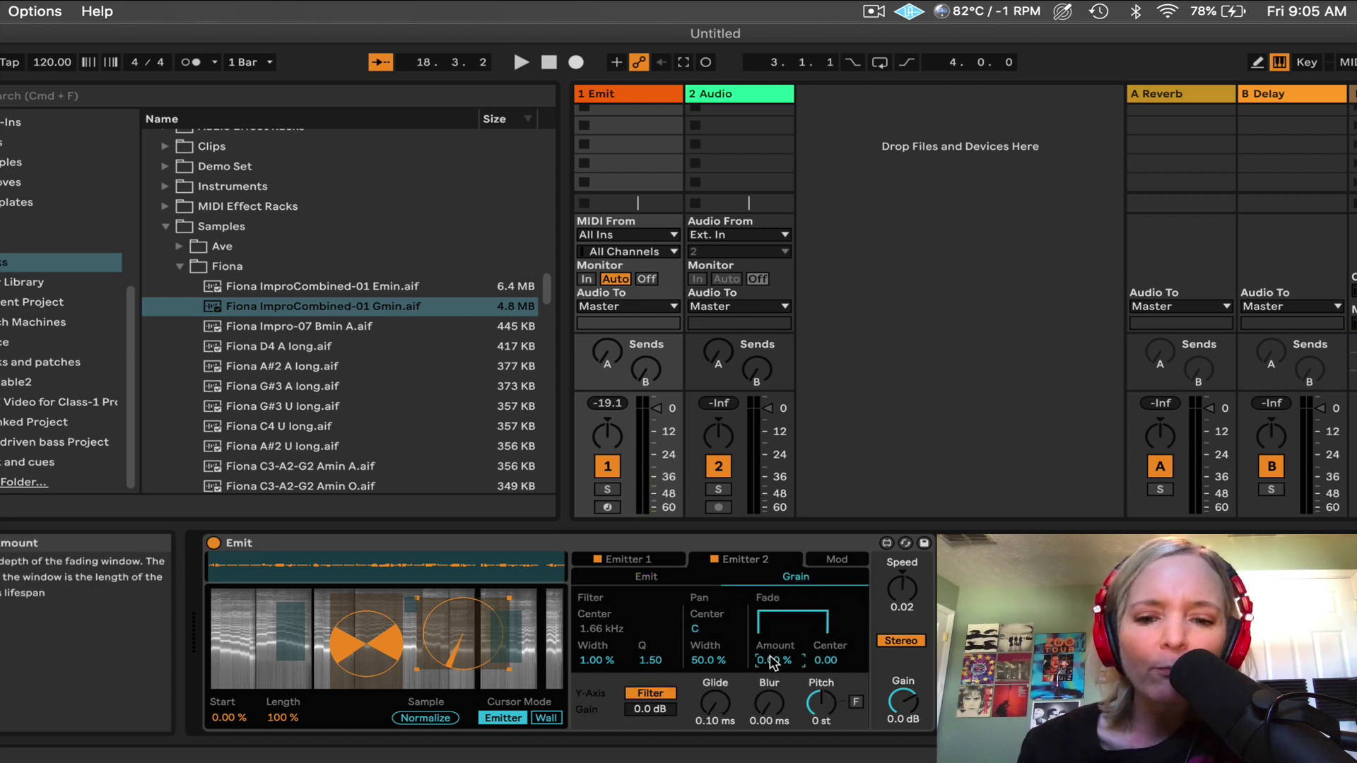
pyautogui.moveTo(774, 660); pyautogui.dragTo(774, 629)
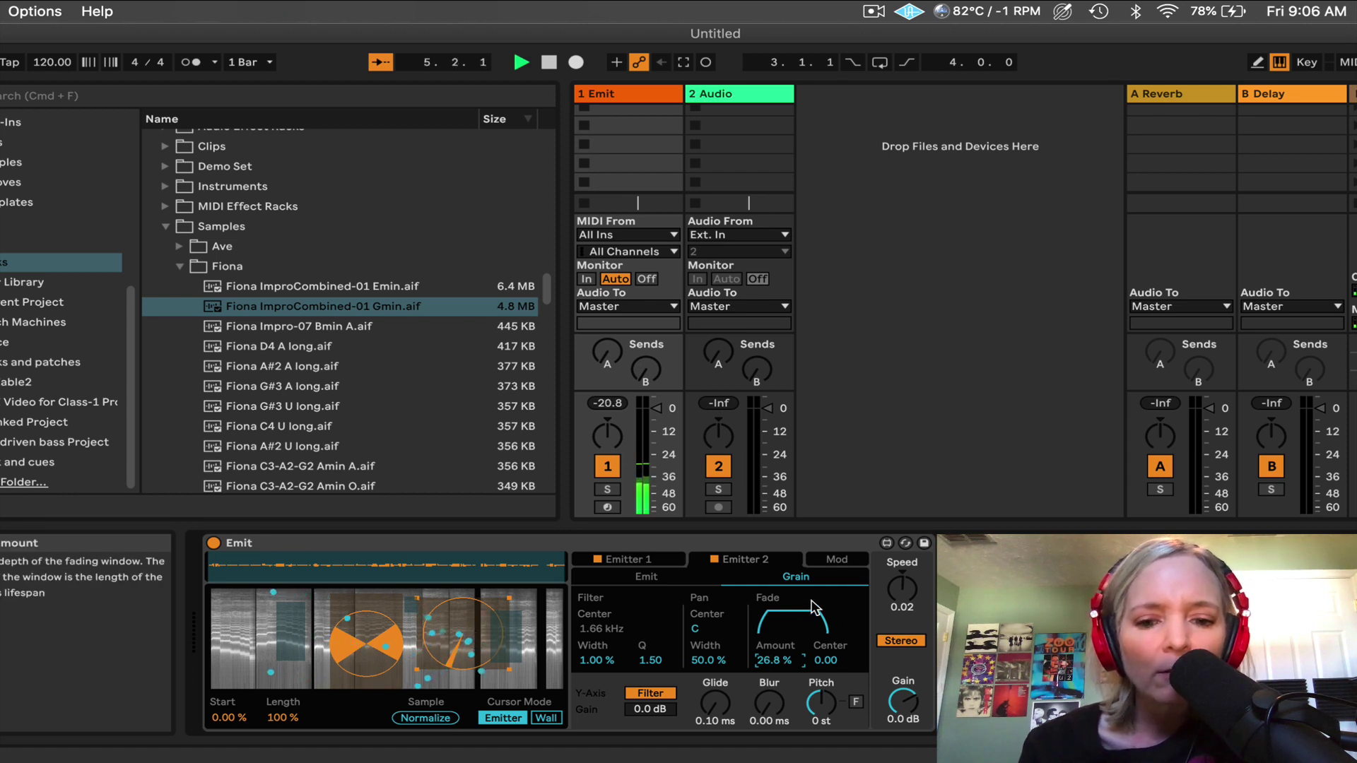
pyautogui.moveTo(815, 608); pyautogui.dragTo(814, 647)
pyautogui.press('space')
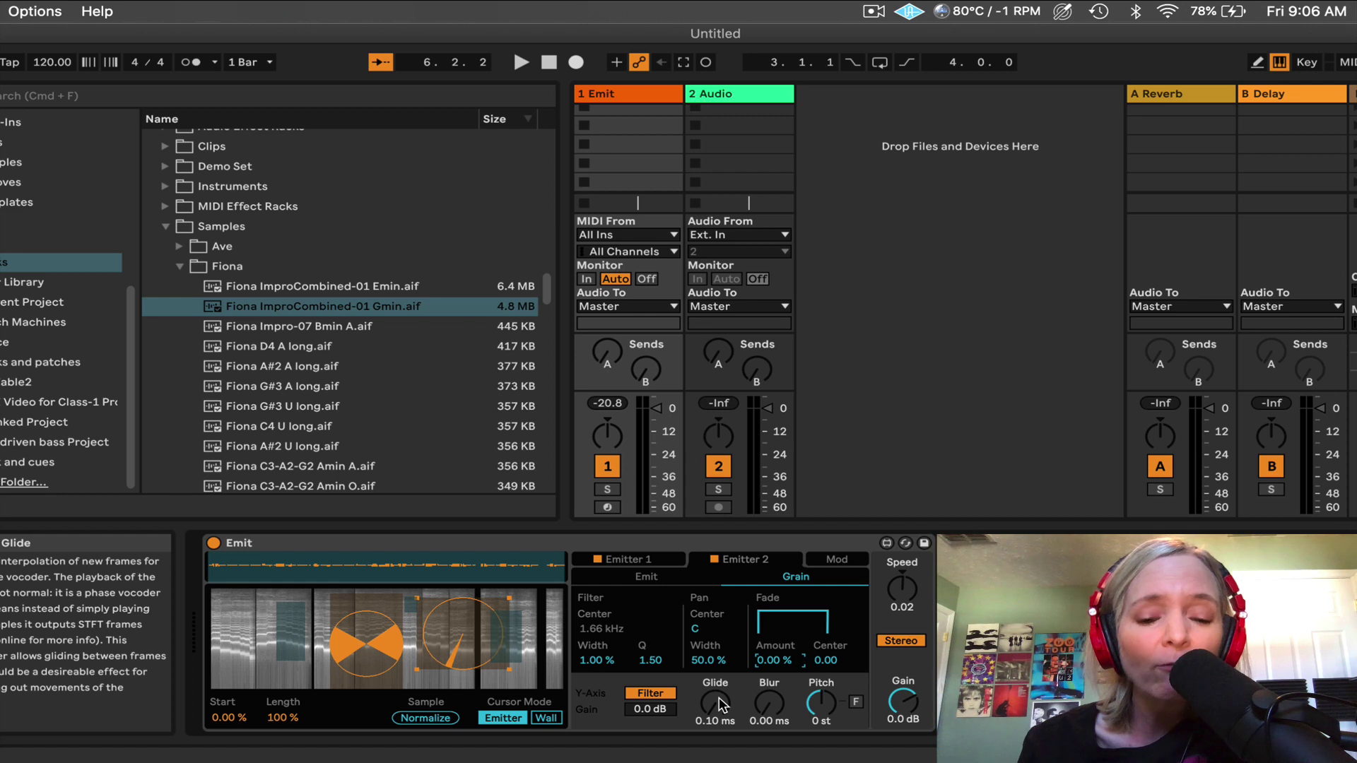
# Raise Emitter 2's grain Glide to 170 ms, with Blur at 187 ms.
pyautogui.press('space')
pyautogui.moveTo(719, 697)
pyautogui.mouseDown()
pyautogui.moveTo(719, 680)
pyautogui.moveTo(715, 701)
pyautogui.moveTo(771, 706)
pyautogui.moveTo(715, 699)
pyautogui.moveTo(715, 682)
pyautogui.mouseUp()
pyautogui.press('space')
pyautogui.press('space')
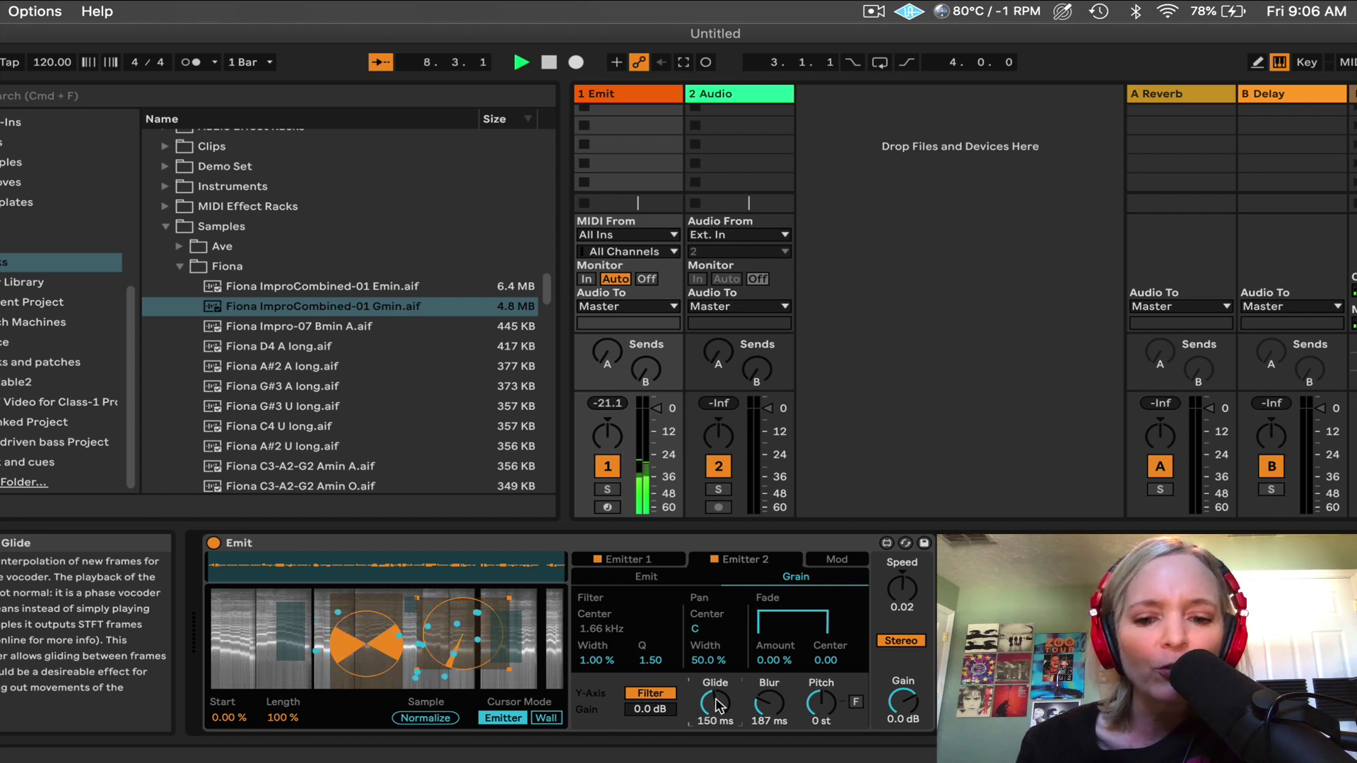
pyautogui.moveTo(716, 704); pyautogui.dragTo(716, 697)
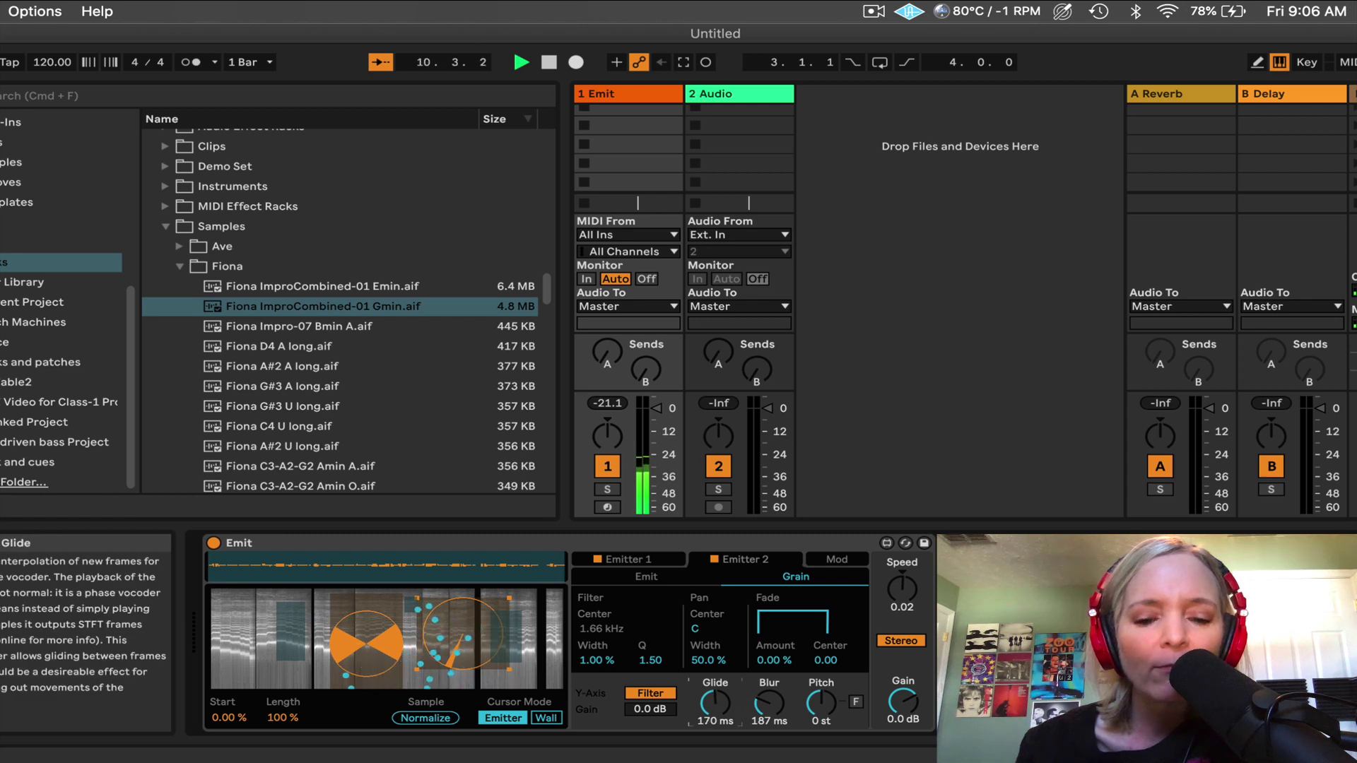
pyautogui.press('space')
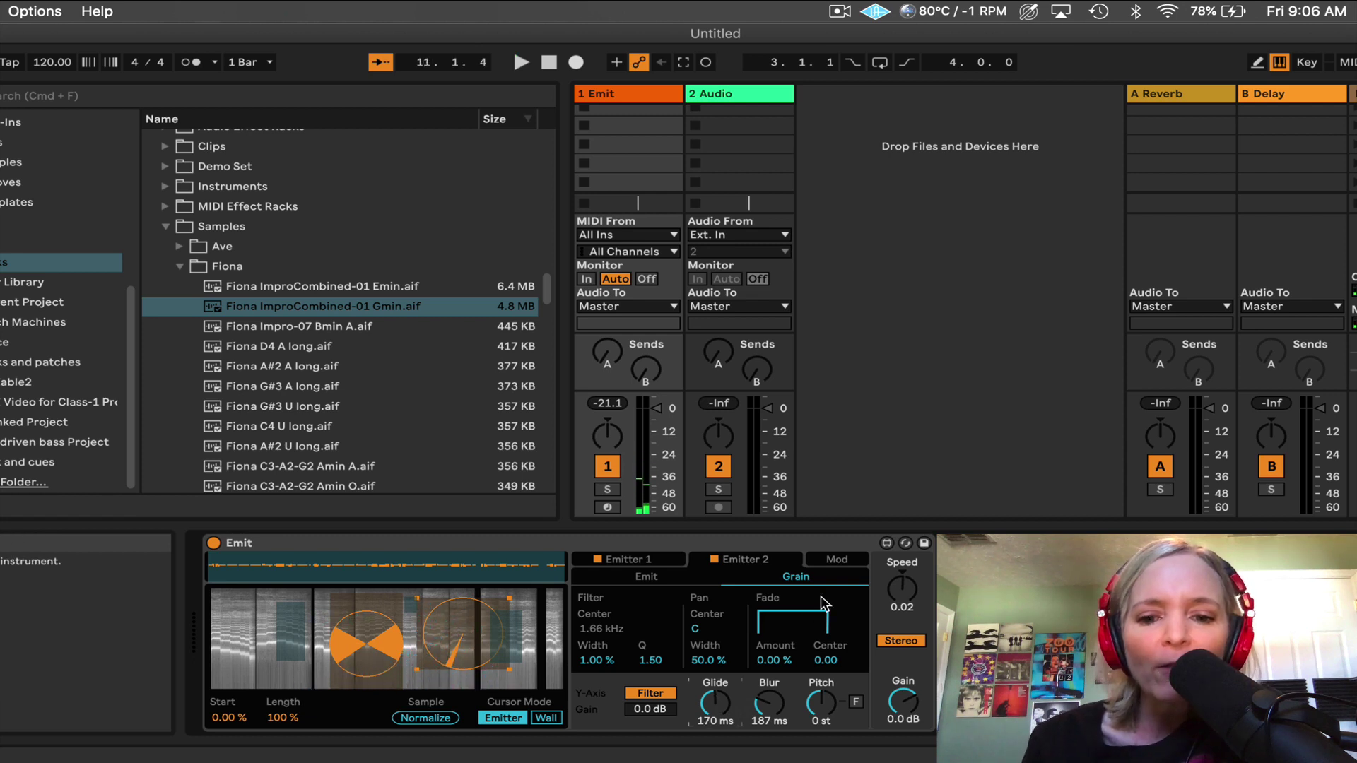
# Keep LFO 1 on a sine shape, tempo-synced at 1b, then disable Emitter 2.
pyautogui.click(844, 555)
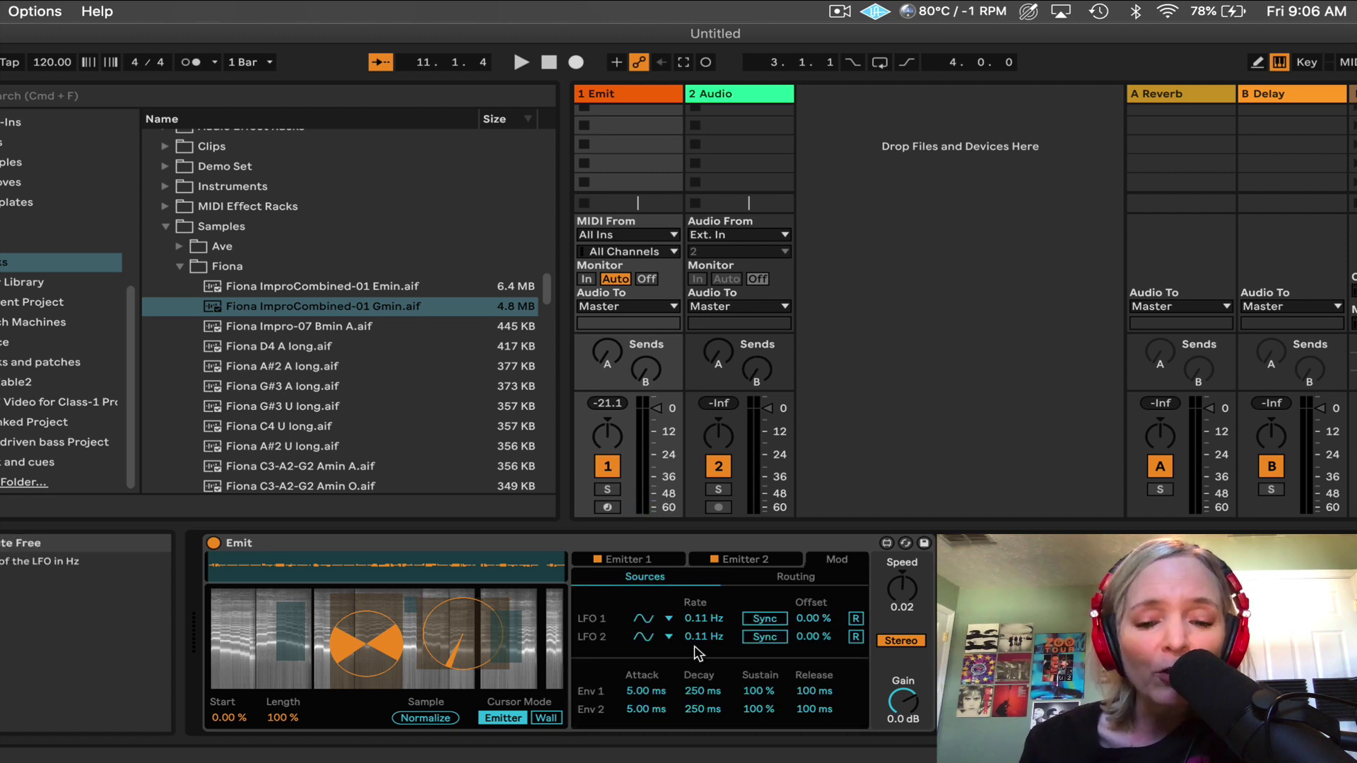
pyautogui.click(664, 620)
pyautogui.click(646, 596)
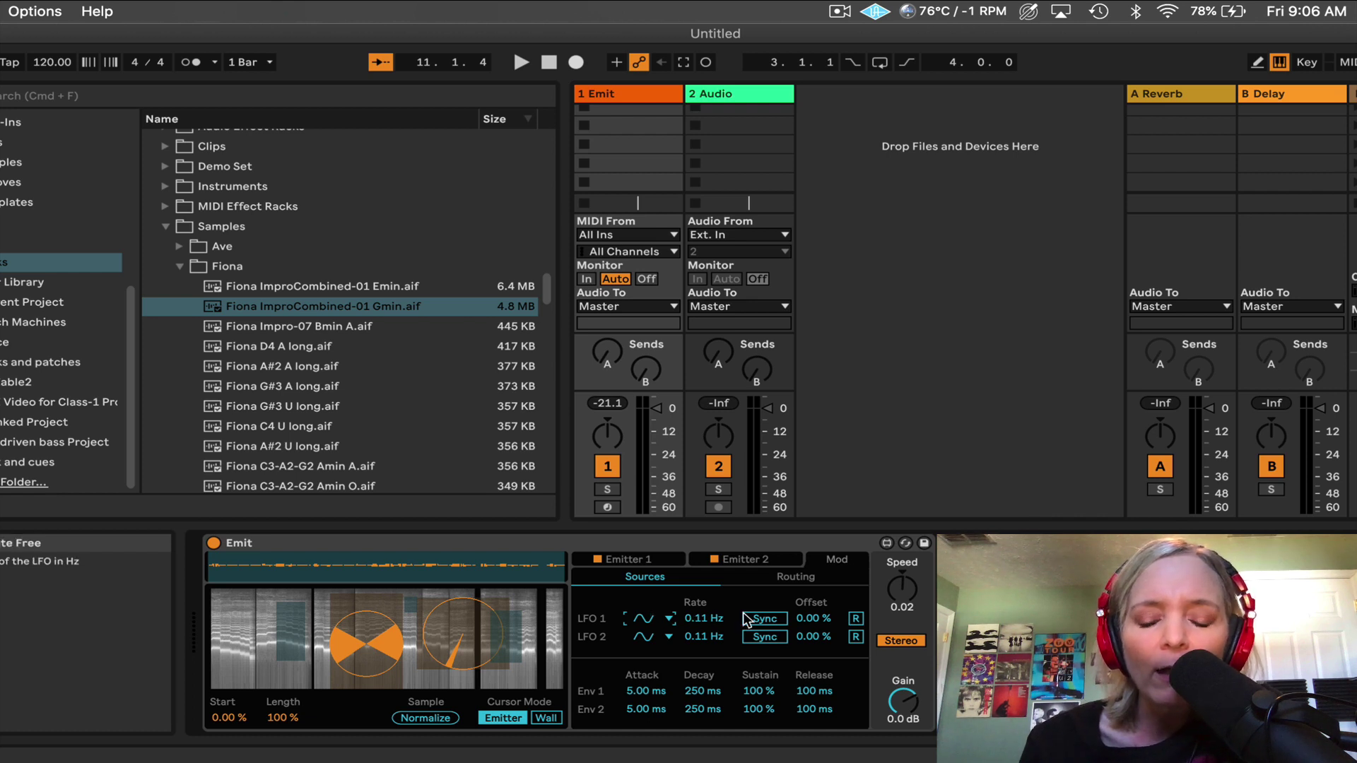
pyautogui.click(769, 621)
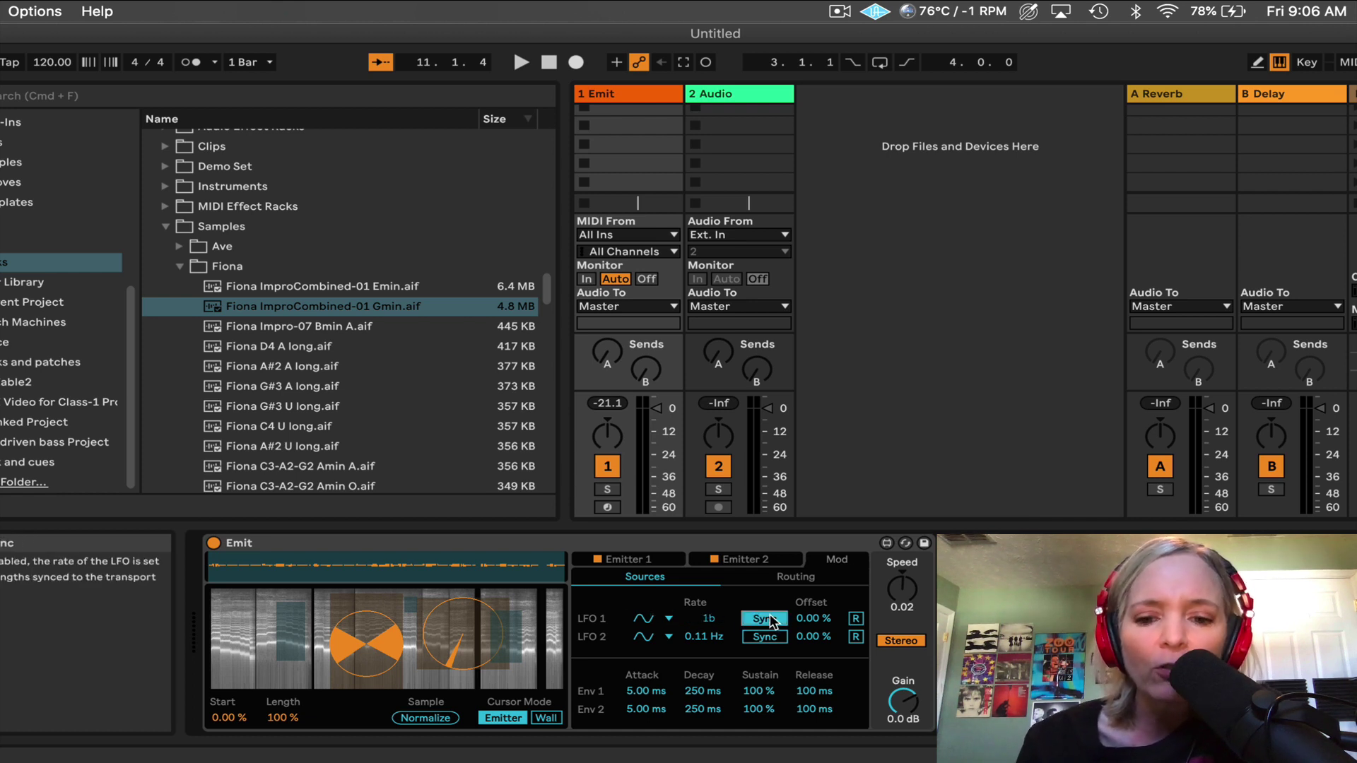
pyautogui.click(772, 621)
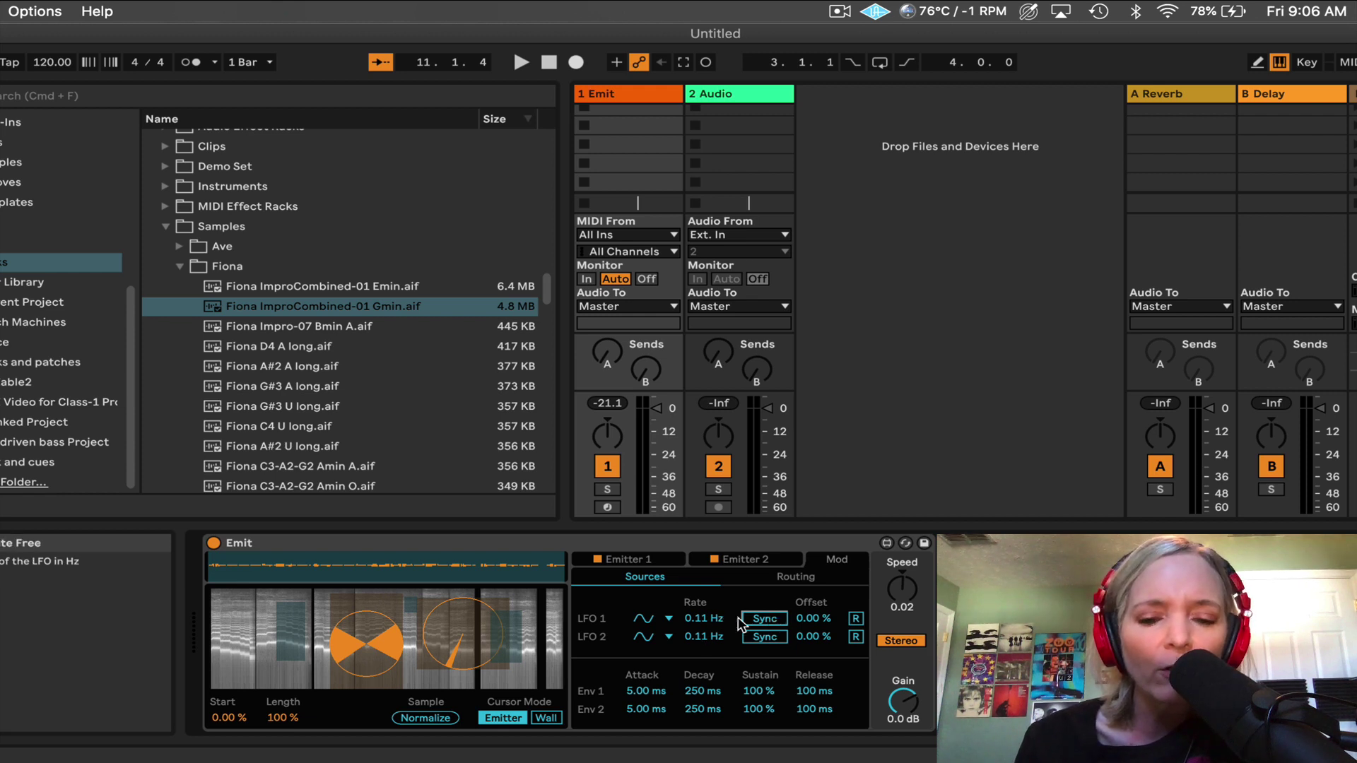
pyautogui.click(776, 623)
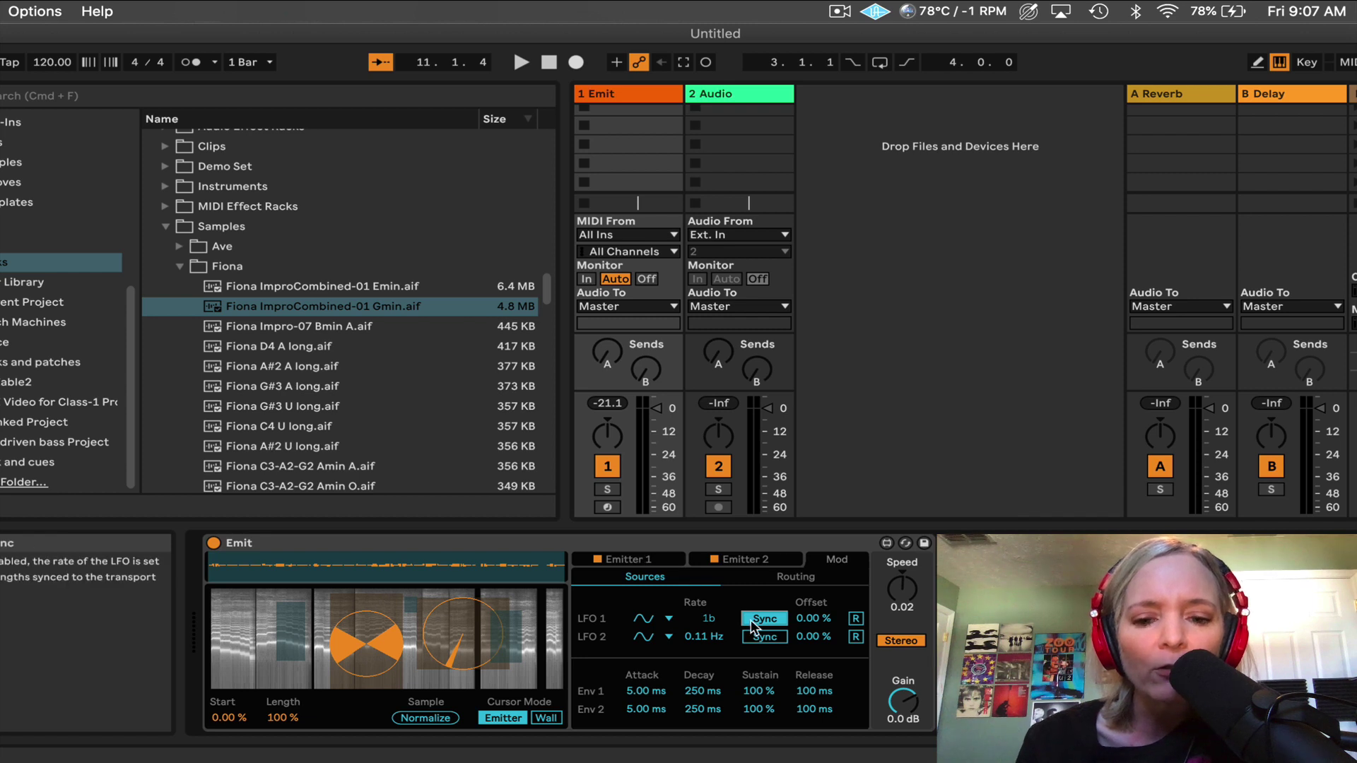
pyautogui.click(710, 622)
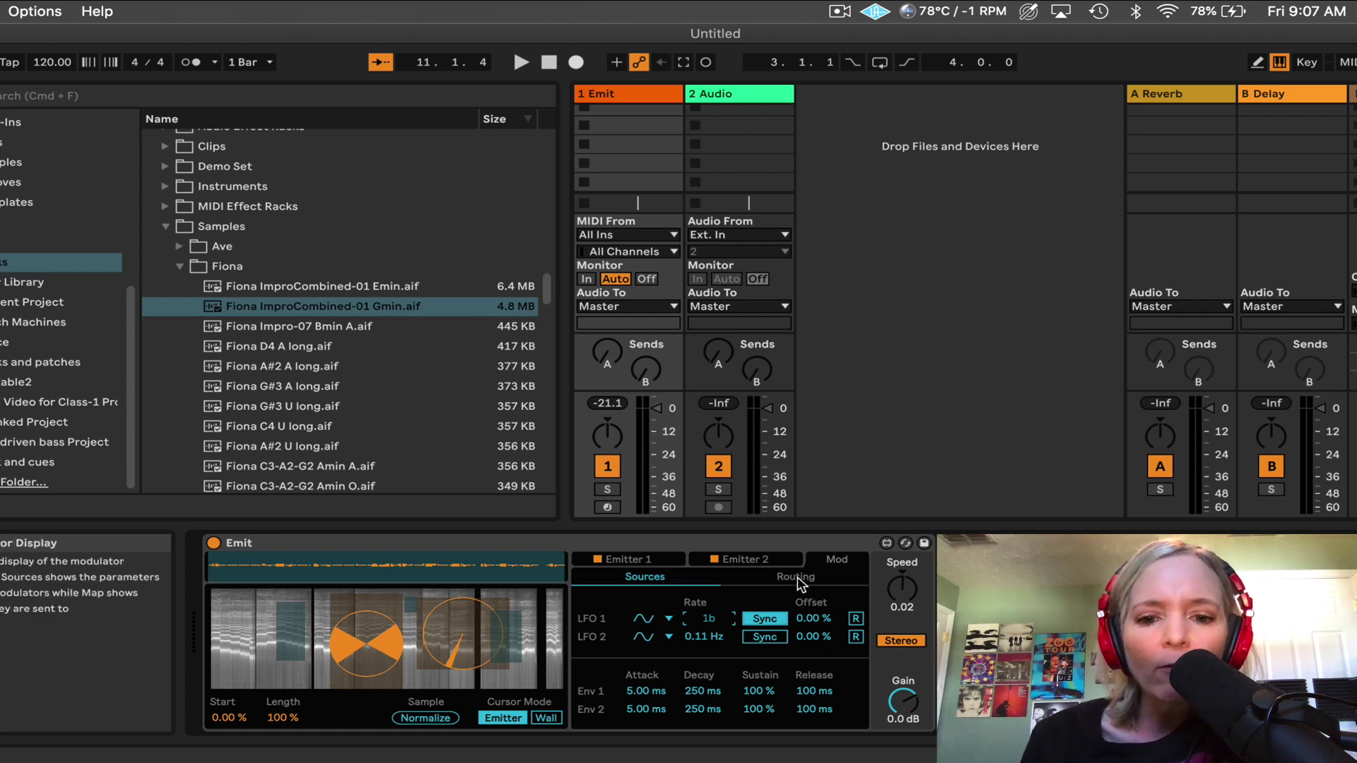
pyautogui.click(714, 559)
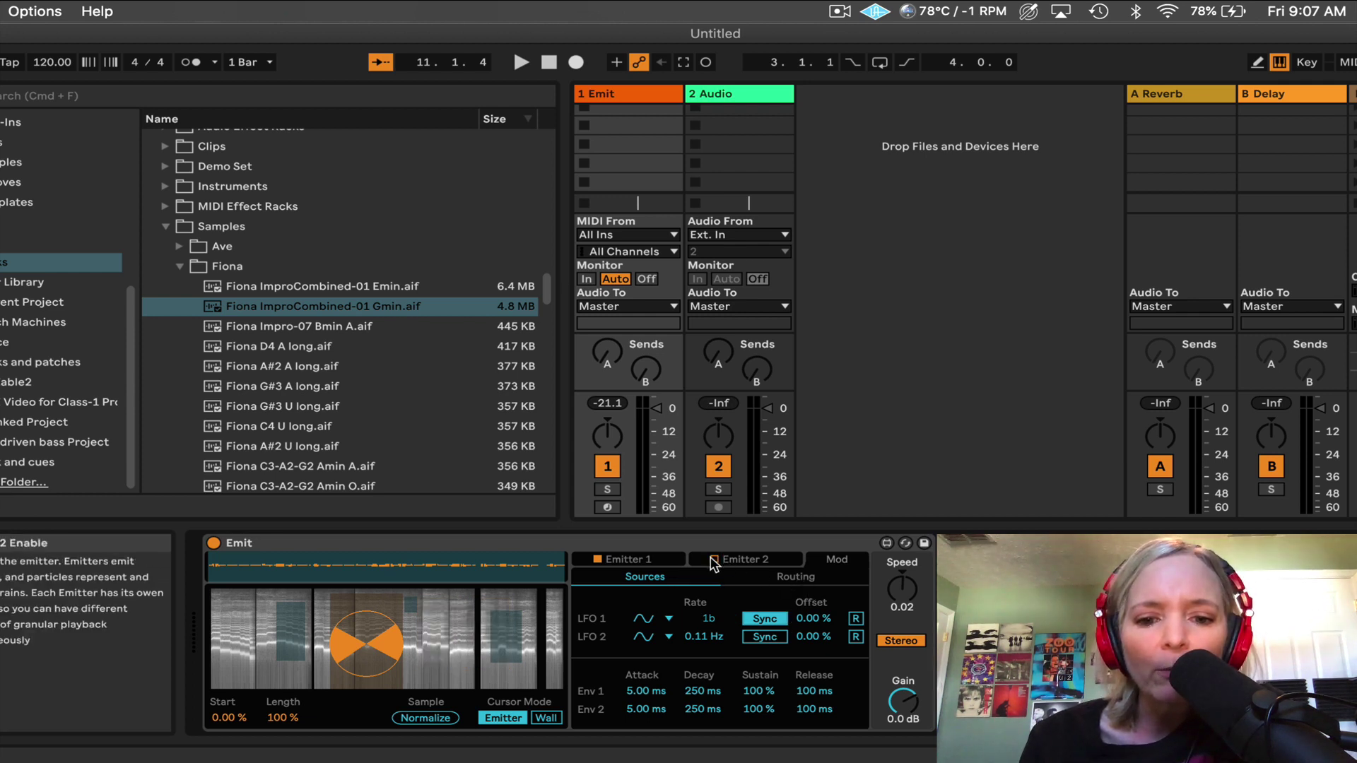
# Route LFO 1 to 1-Pitch with a 3.15 % modulation amount.
pyautogui.click(796, 577)
pyautogui.click(650, 629)
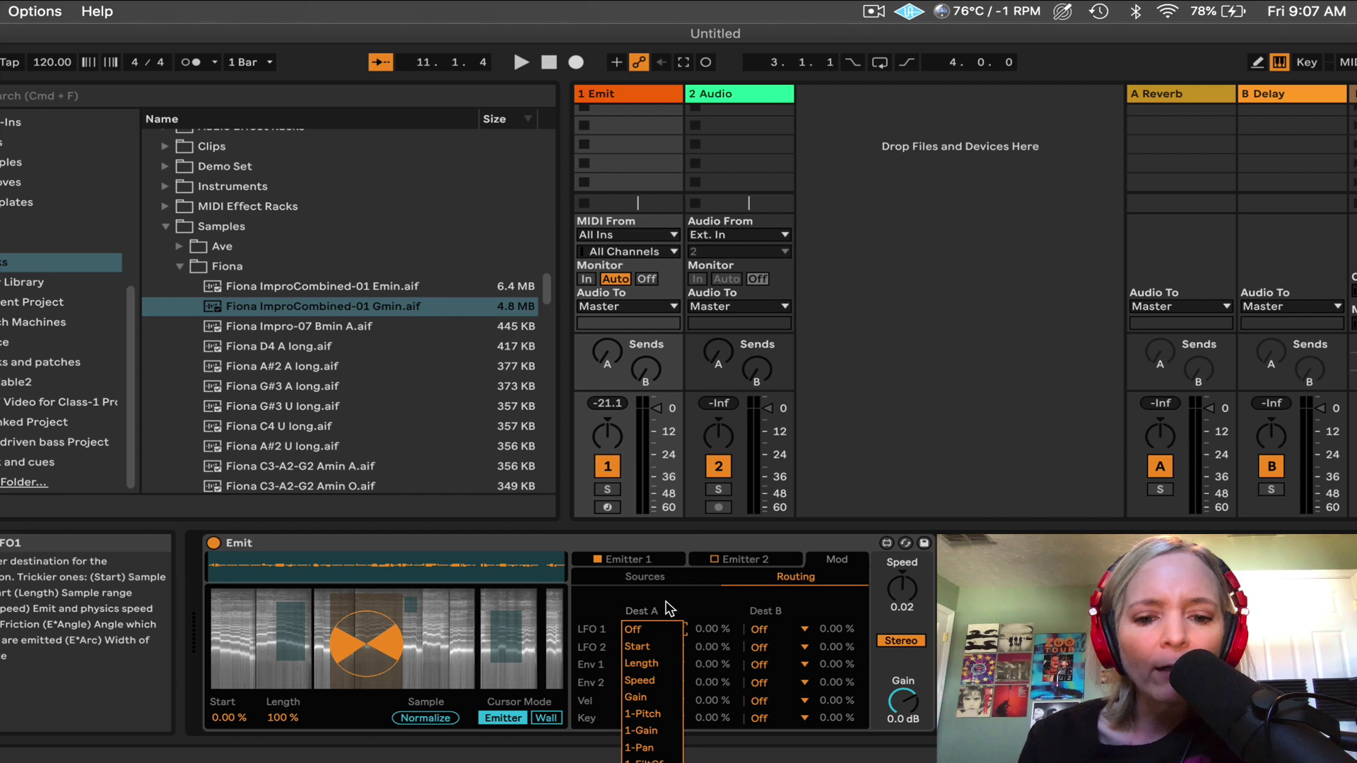
pyautogui.click(639, 715)
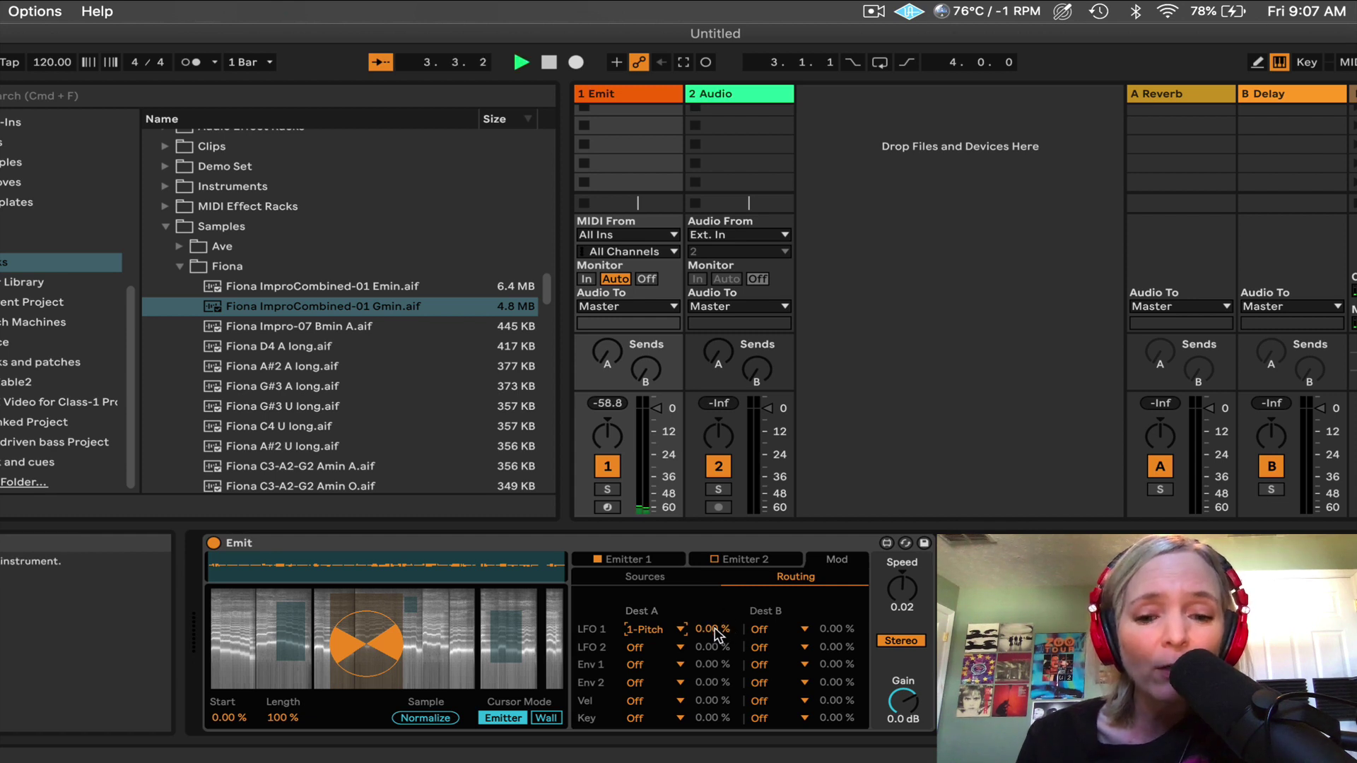
pyautogui.press('space')
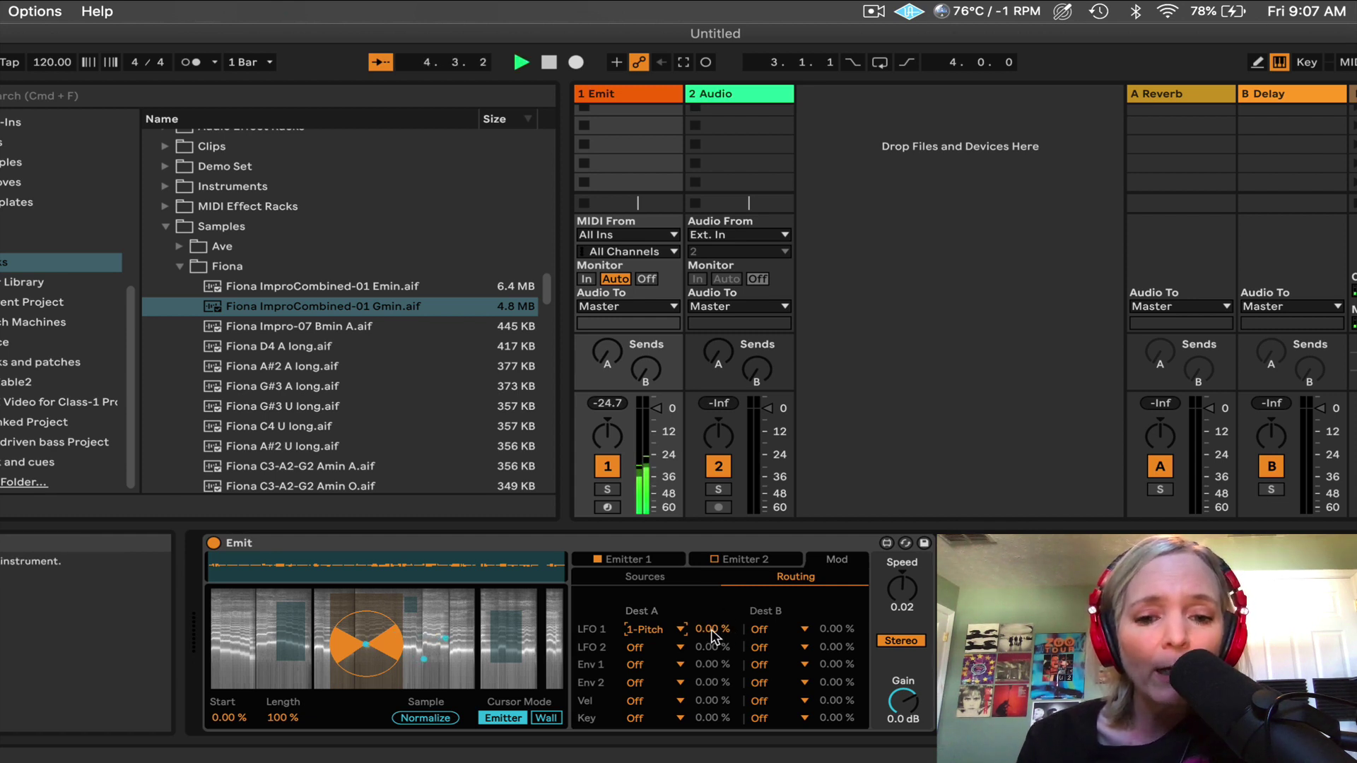
pyautogui.moveTo(713, 629); pyautogui.dragTo(713, 610)
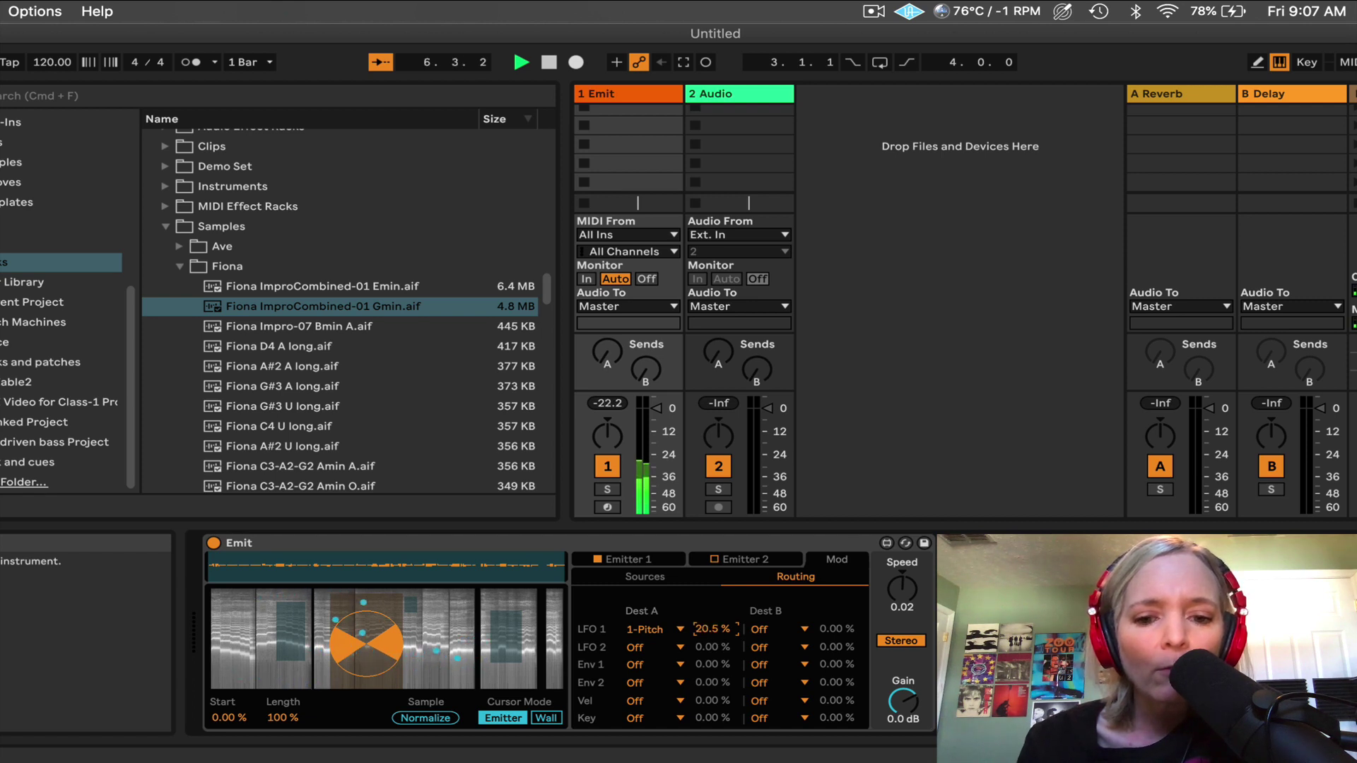
# Set LFO 1's synced rate to 2n, with LFO 2 at 2.11 Hz.
pyautogui.click(660, 578)
pyautogui.moveTo(708, 618); pyautogui.dragTo(708, 608)
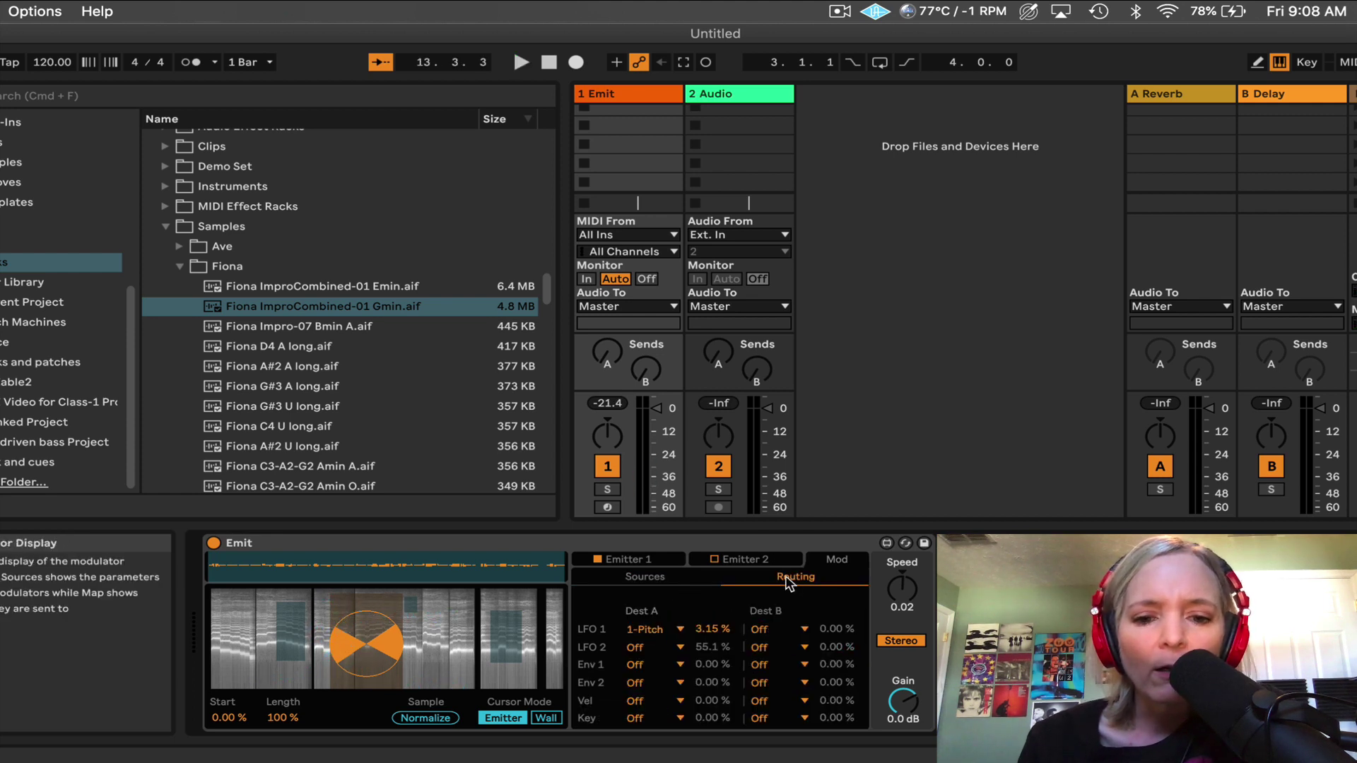
pyautogui.click(675, 581)
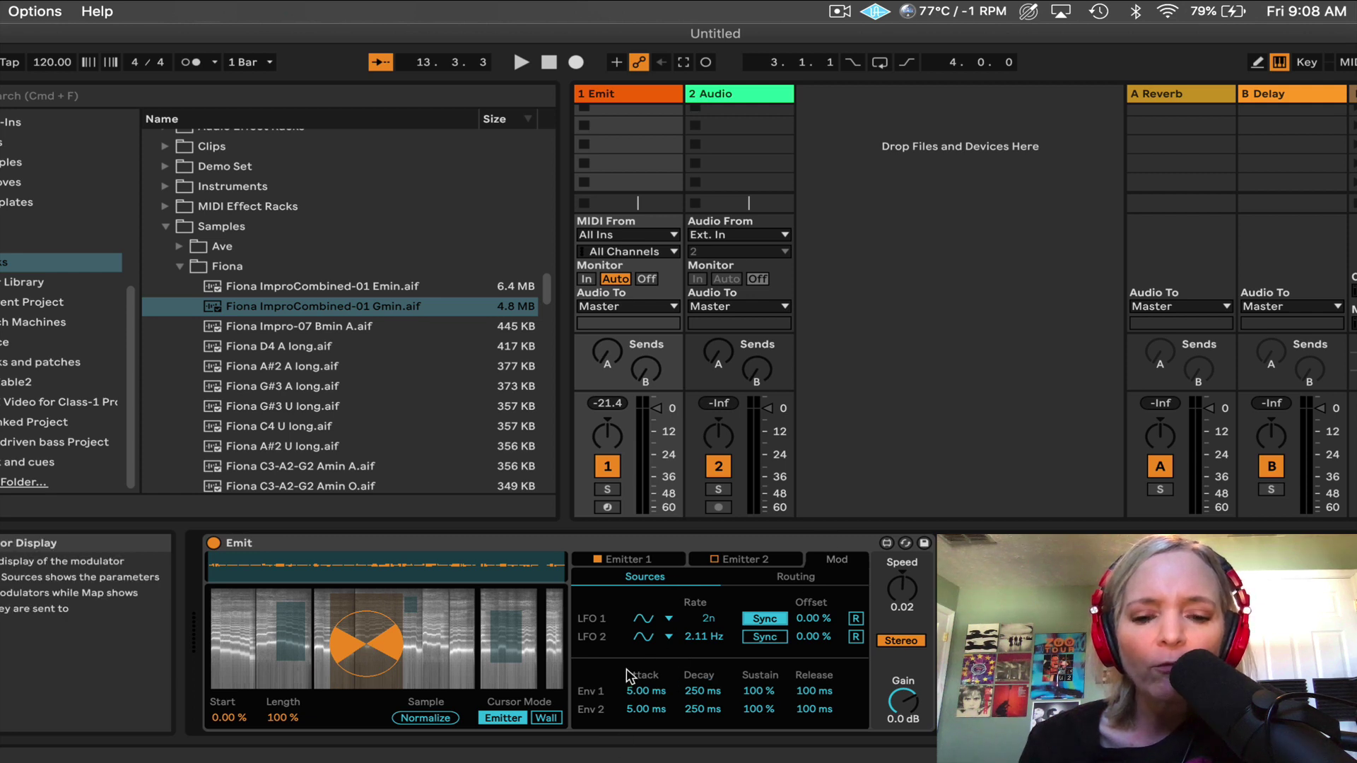
pyautogui.click(799, 575)
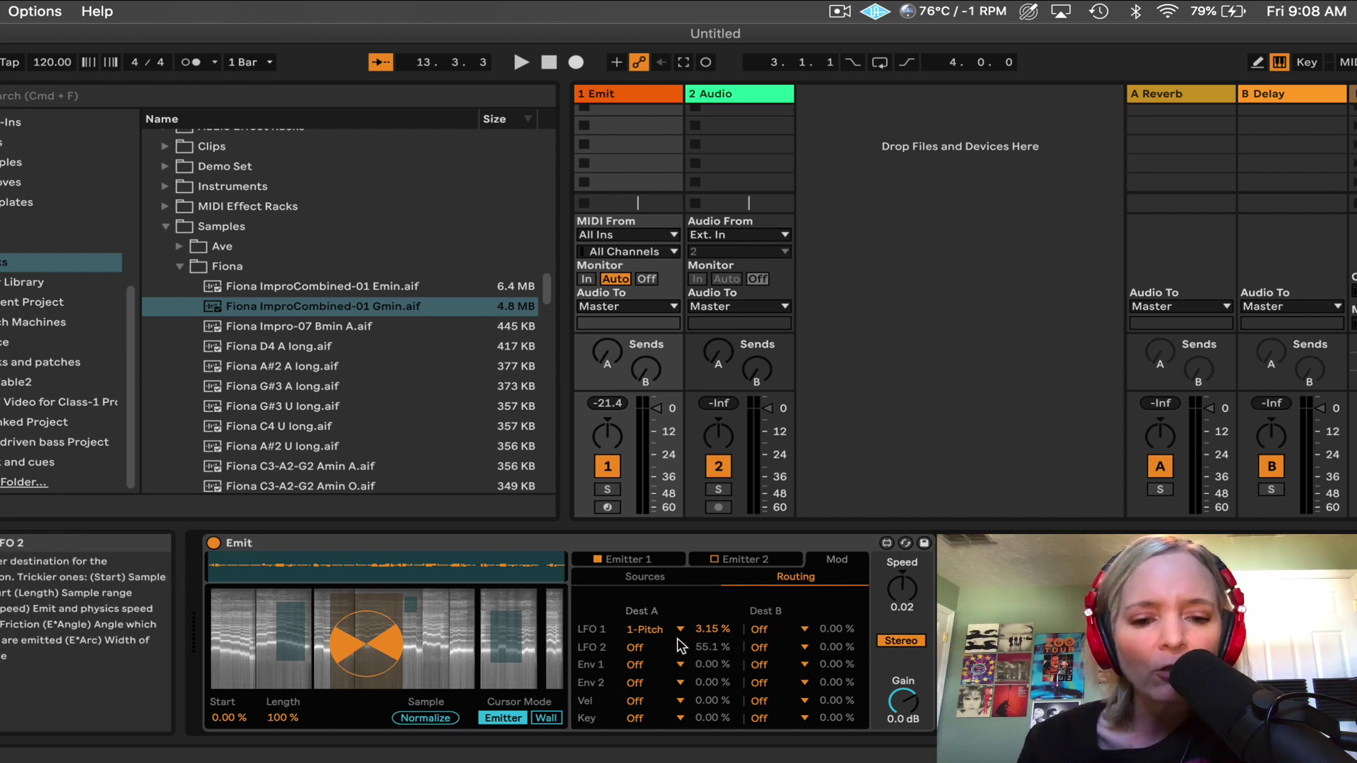
pyautogui.click(675, 559)
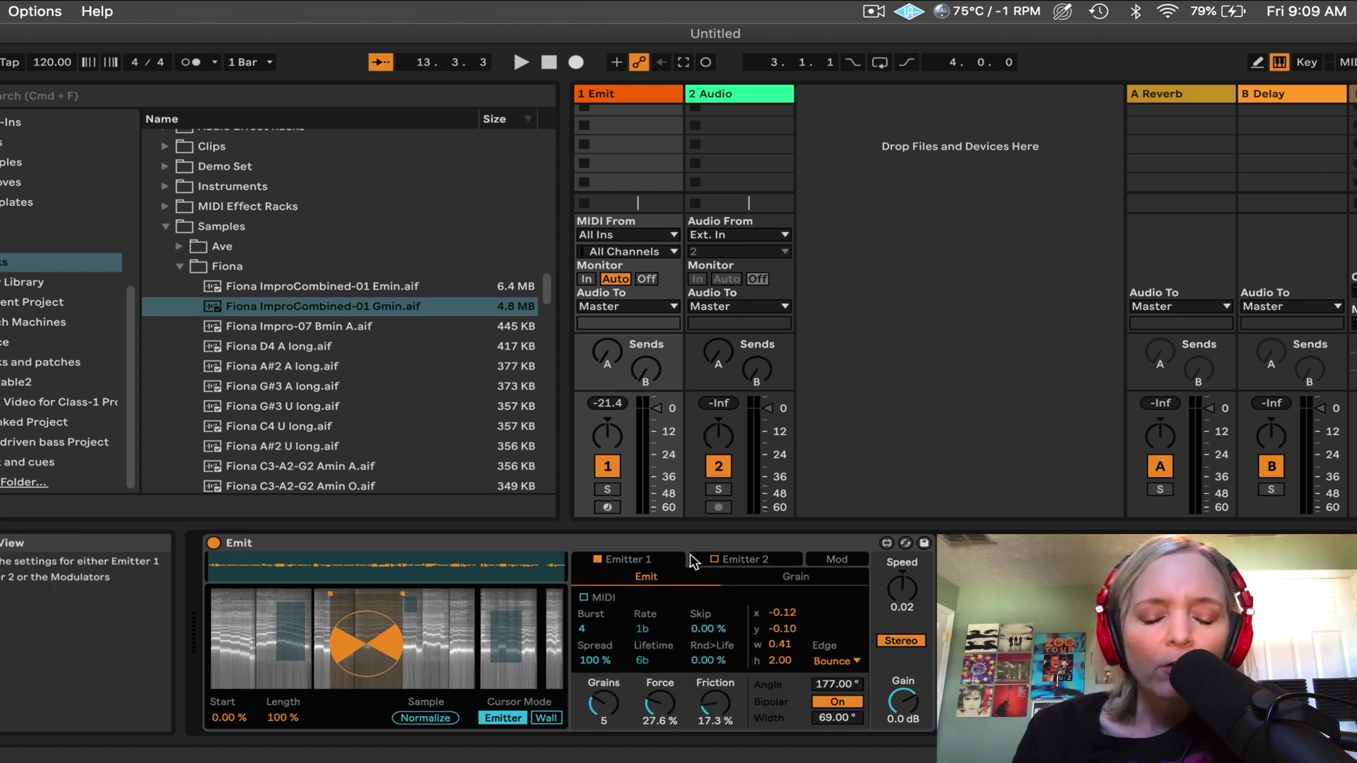
# Enable MIDI-triggered emission on Emitter 1 and record-arm the Emit track.
pyautogui.click(584, 596)
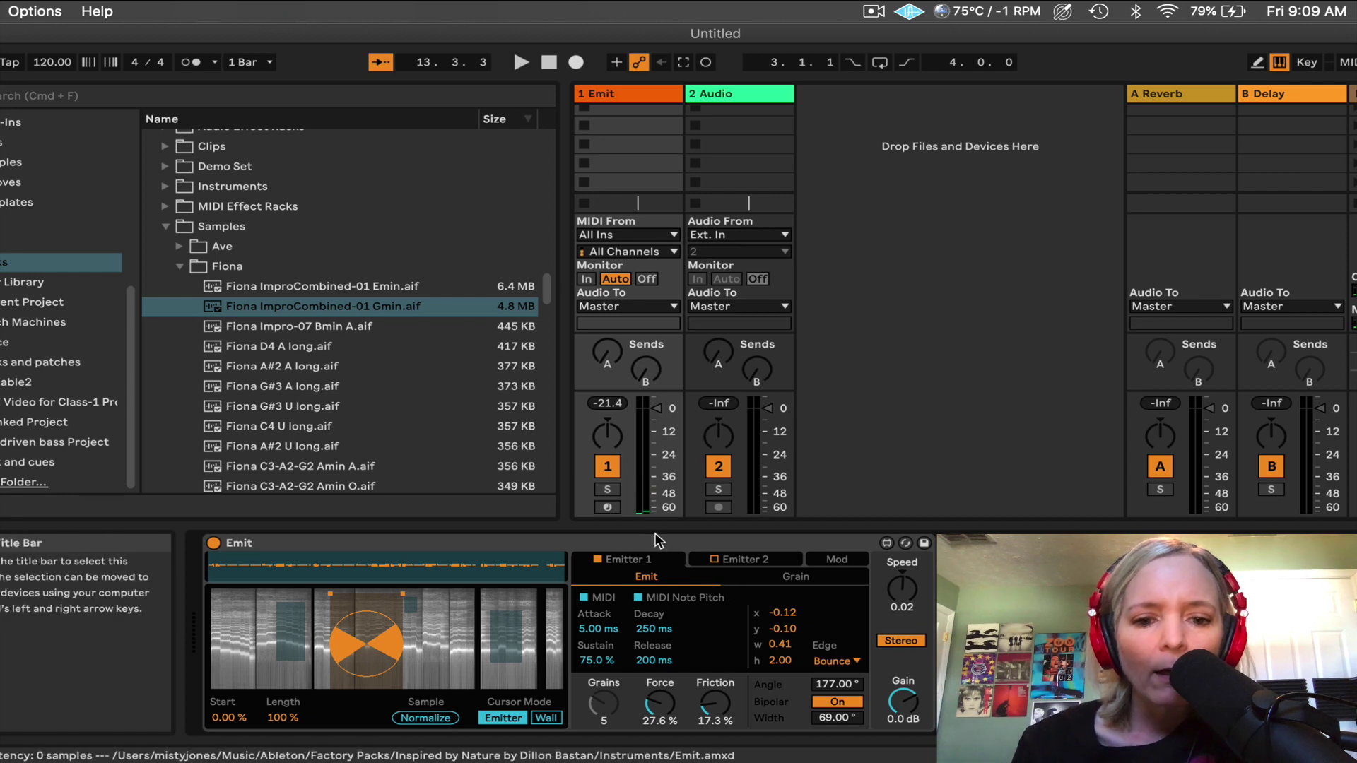
pyautogui.click(607, 508)
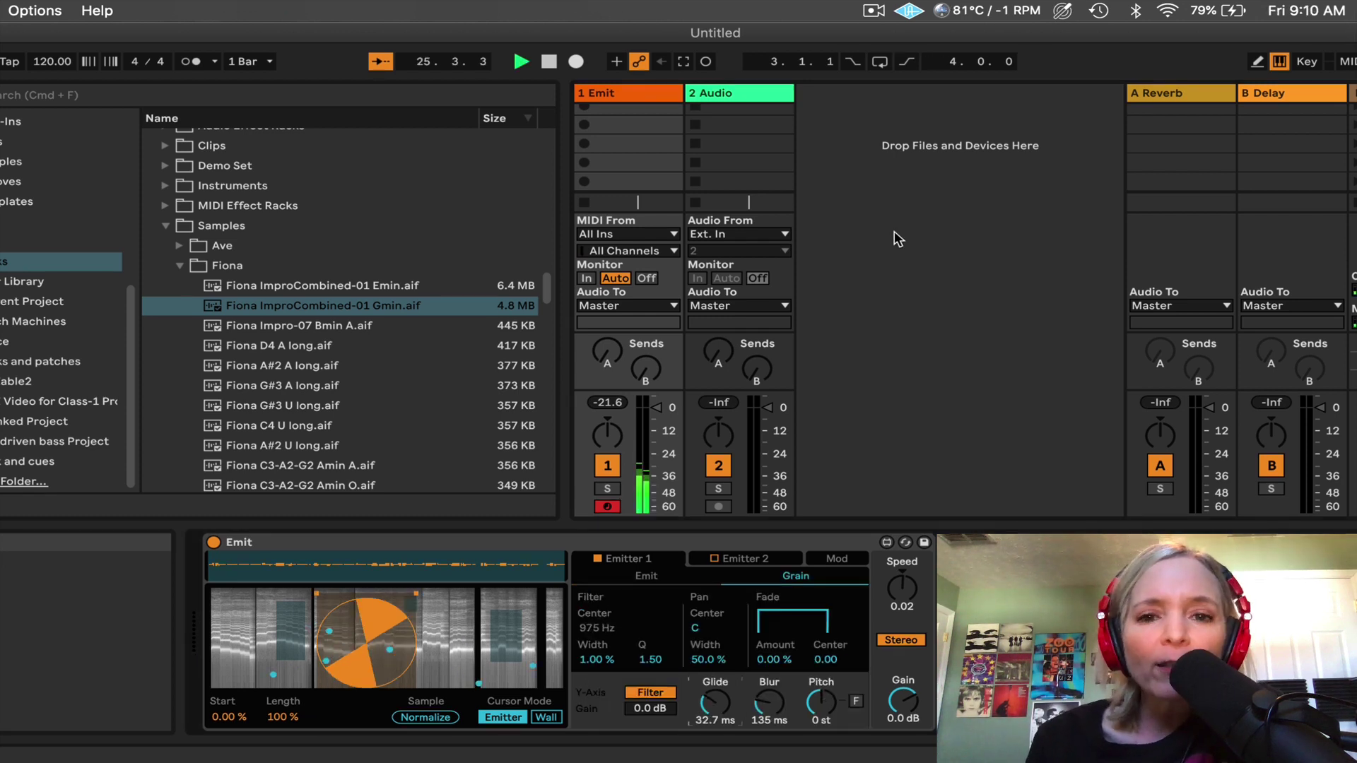
# Stop playback, select the 1 Emit track and switch to Arrangement View.
pyautogui.press('space')
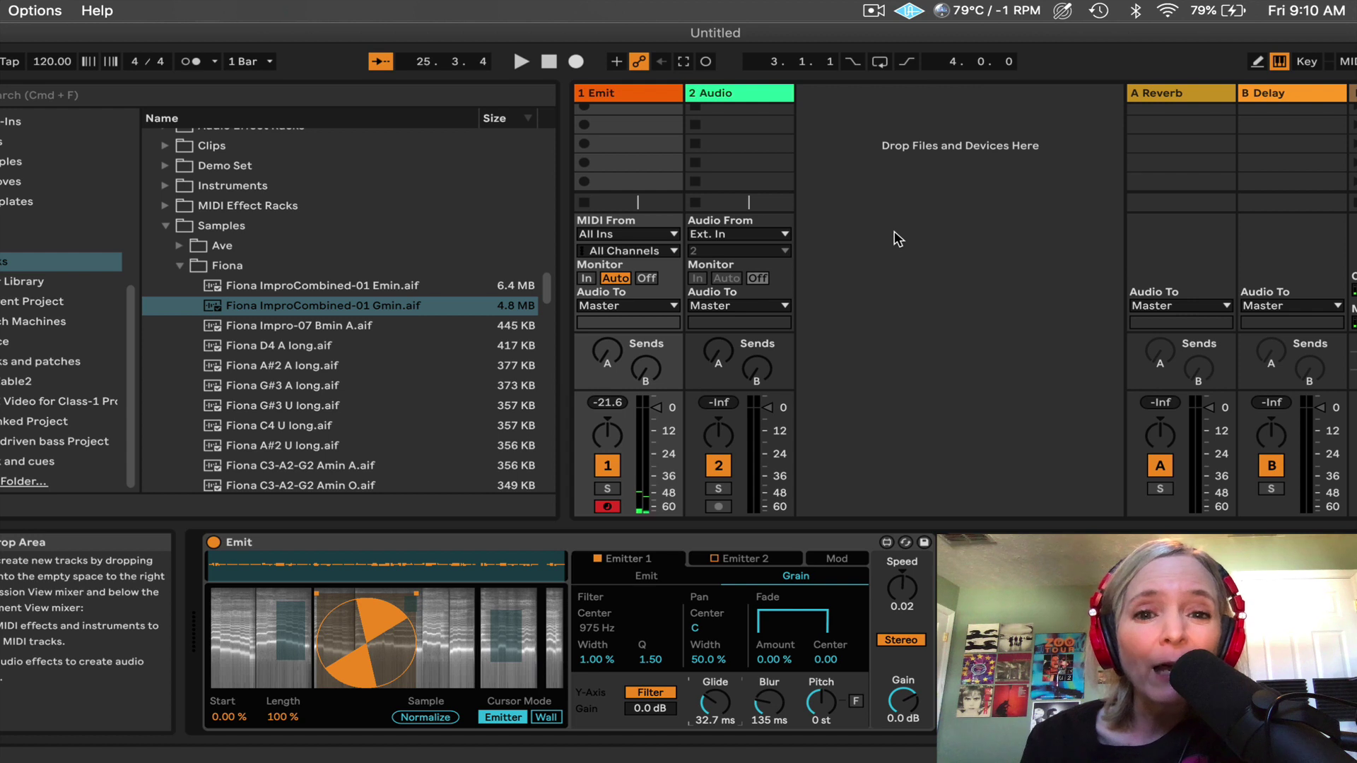
pyautogui.click(646, 93)
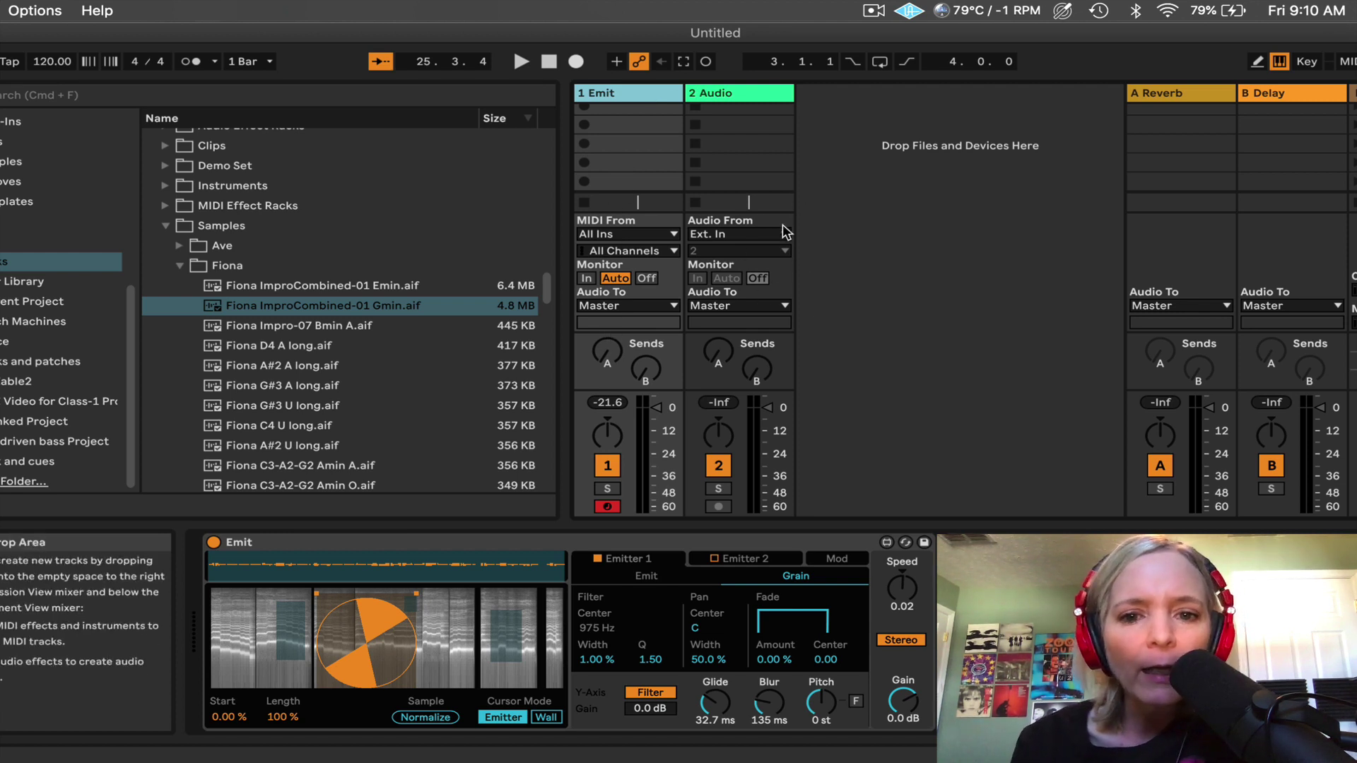
pyautogui.press('Tab')
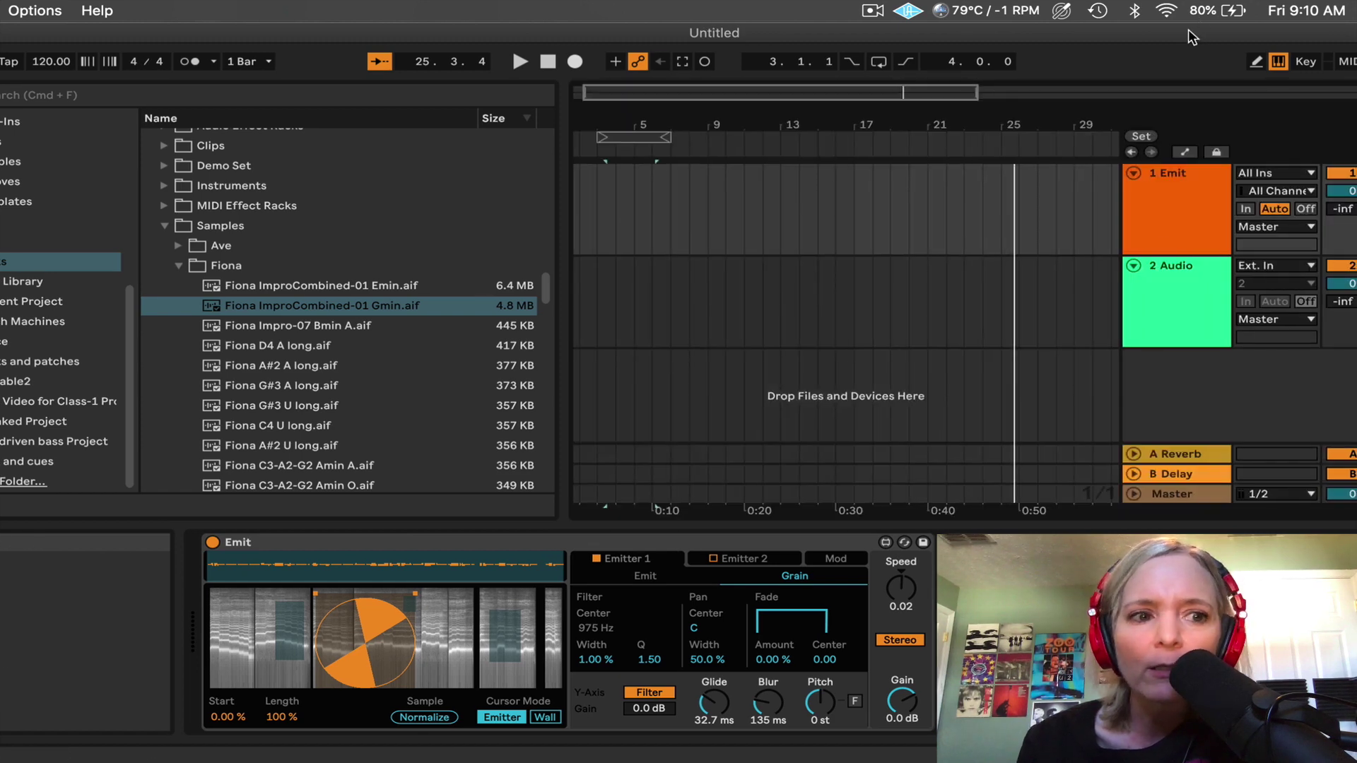
# Set the 2 Audio track's input to 1-Emit.
pyautogui.moveTo(1189, 28); pyautogui.dragTo(1140, 32)
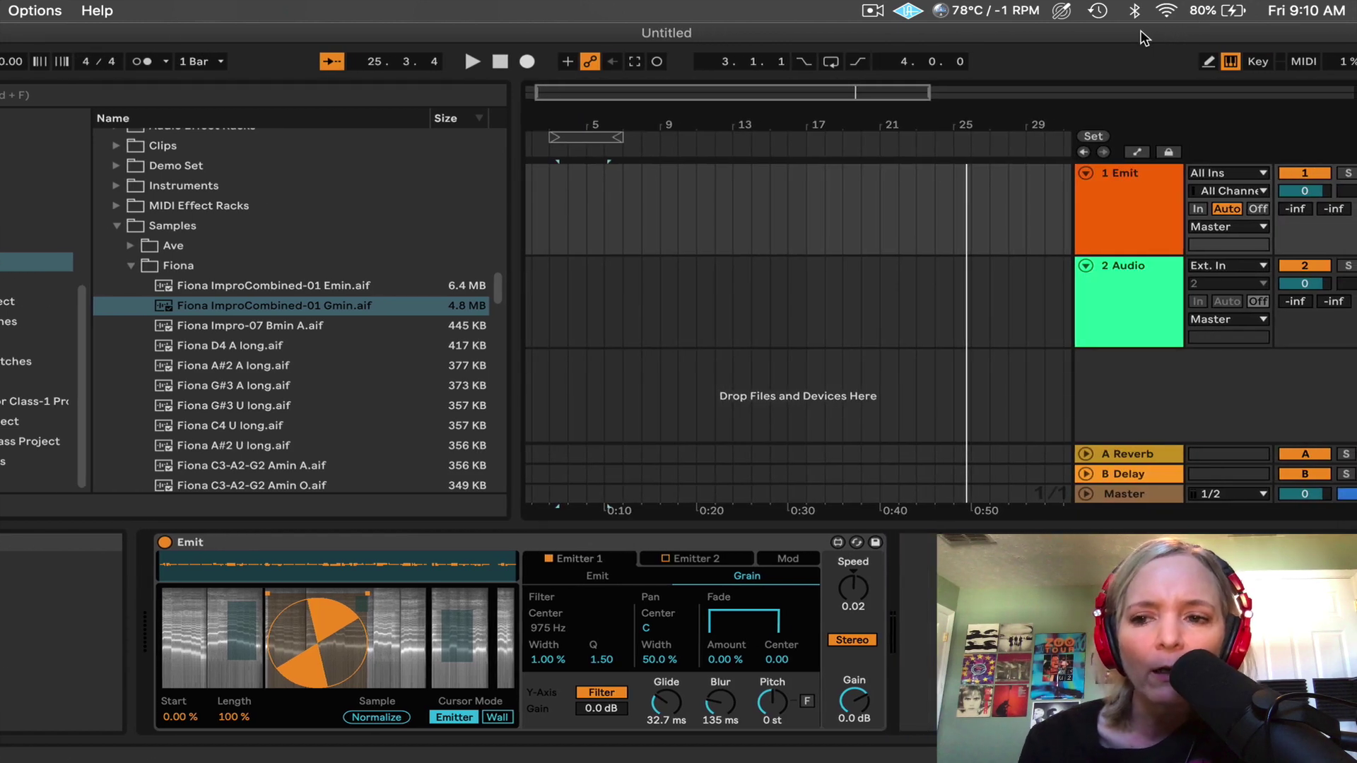
pyautogui.click(1136, 299)
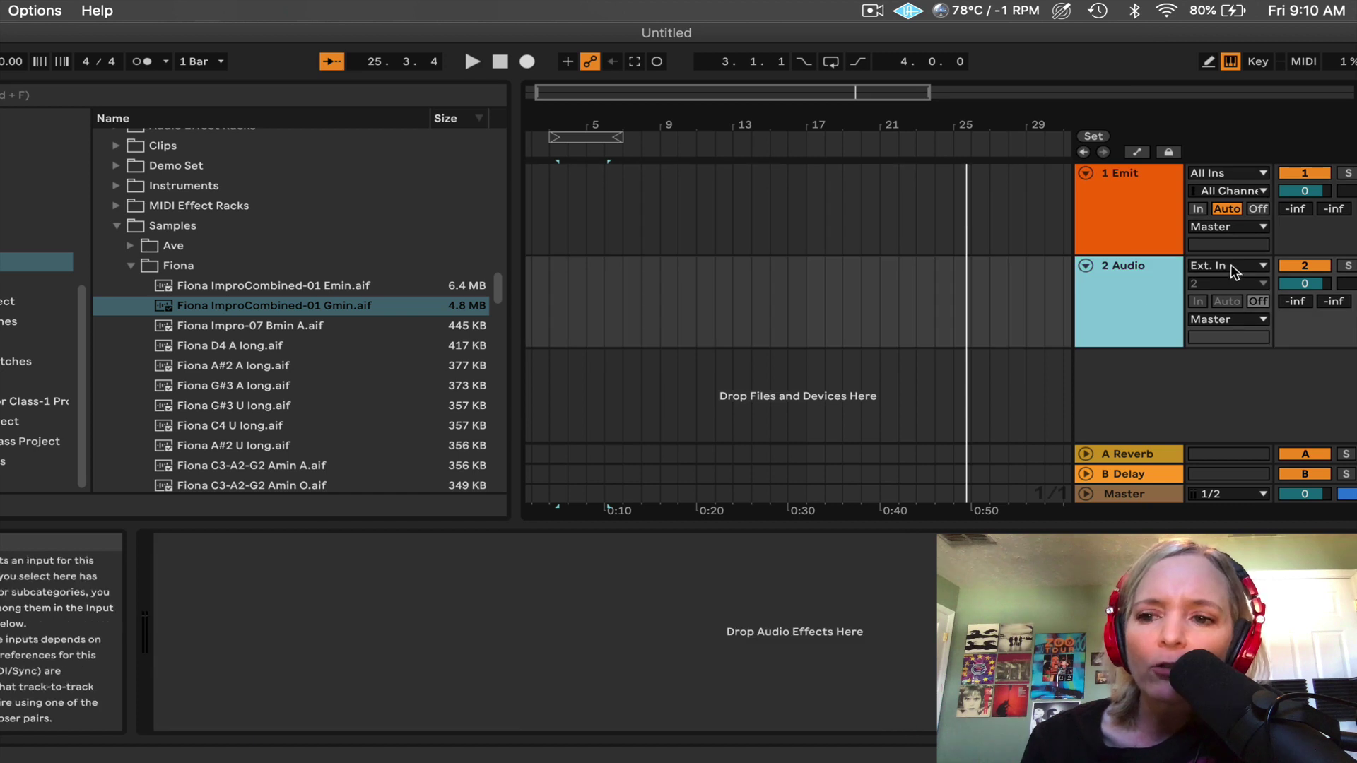
pyautogui.click(1250, 267)
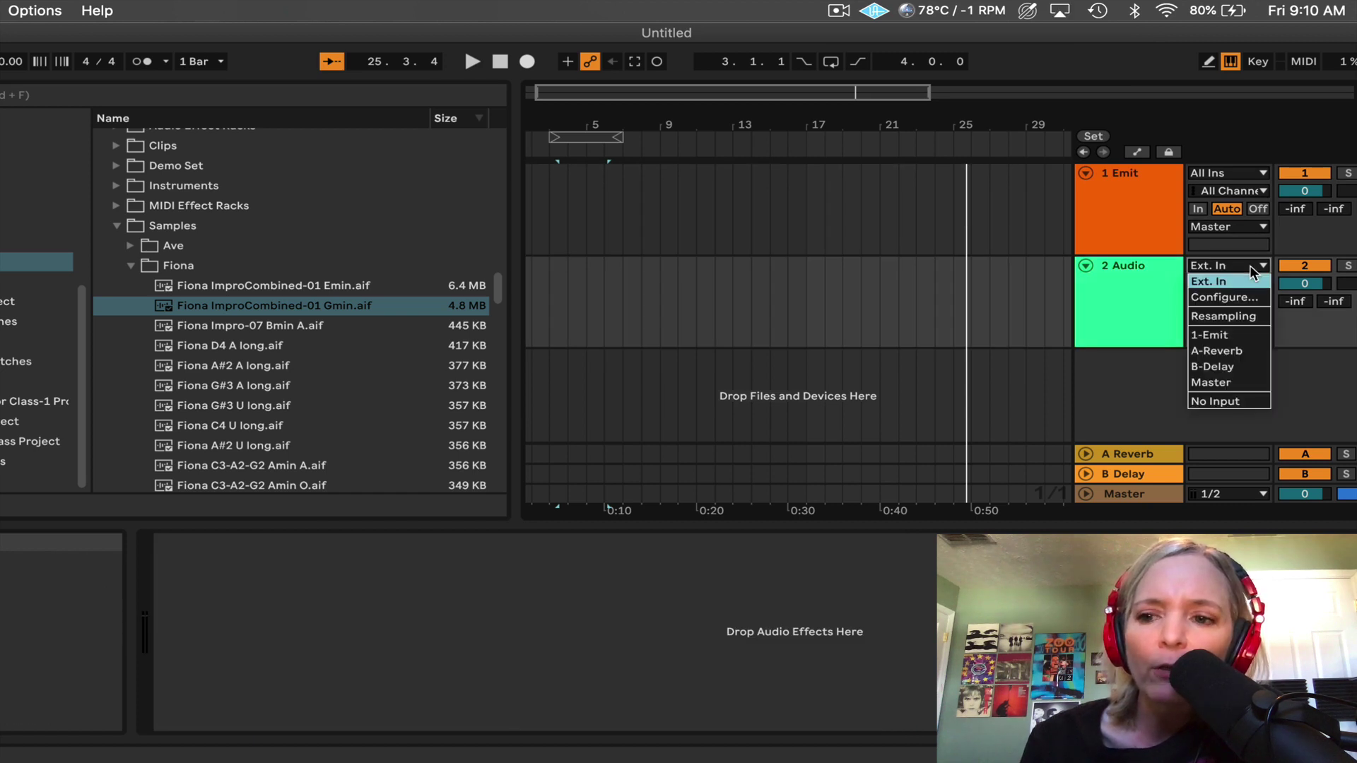
pyautogui.click(1221, 337)
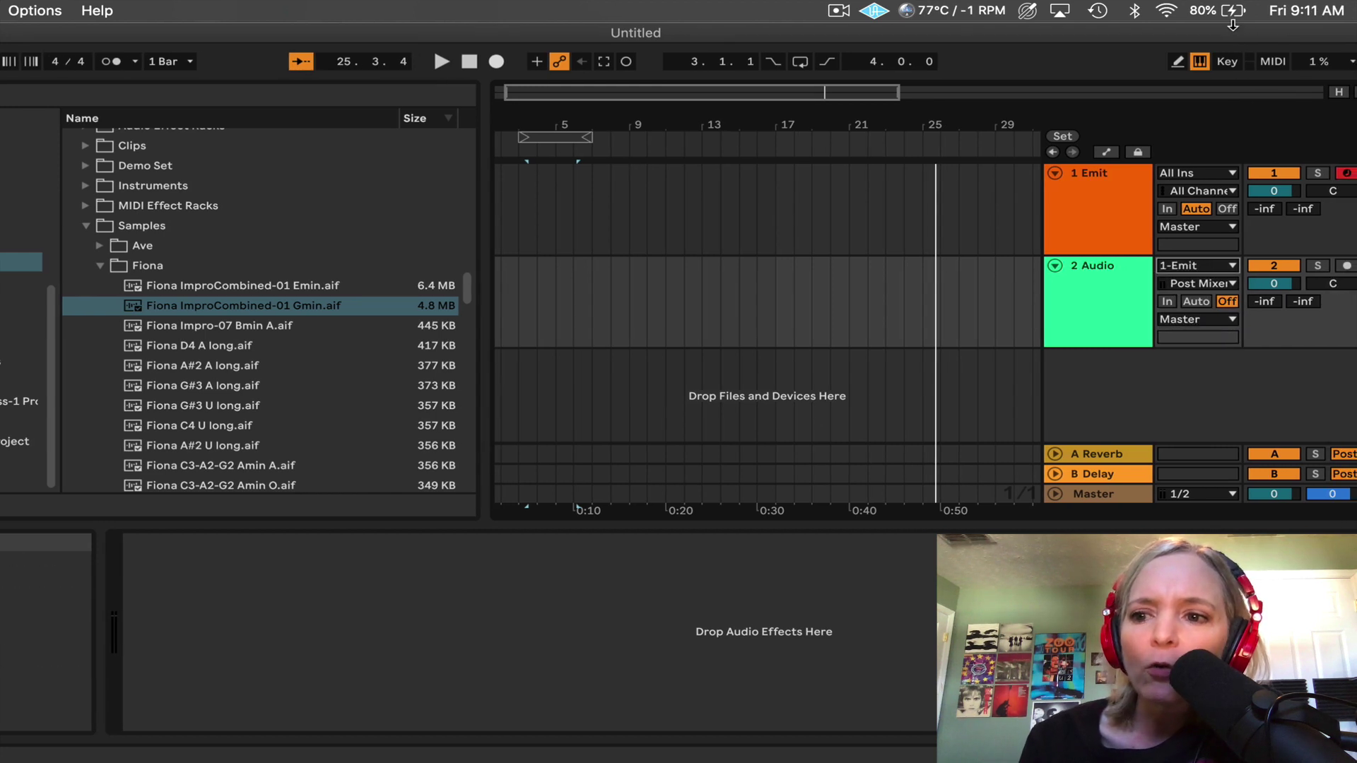
# Arm only the 2 Audio track and return the song position to 1.1.1.
pyautogui.click(1344, 170)
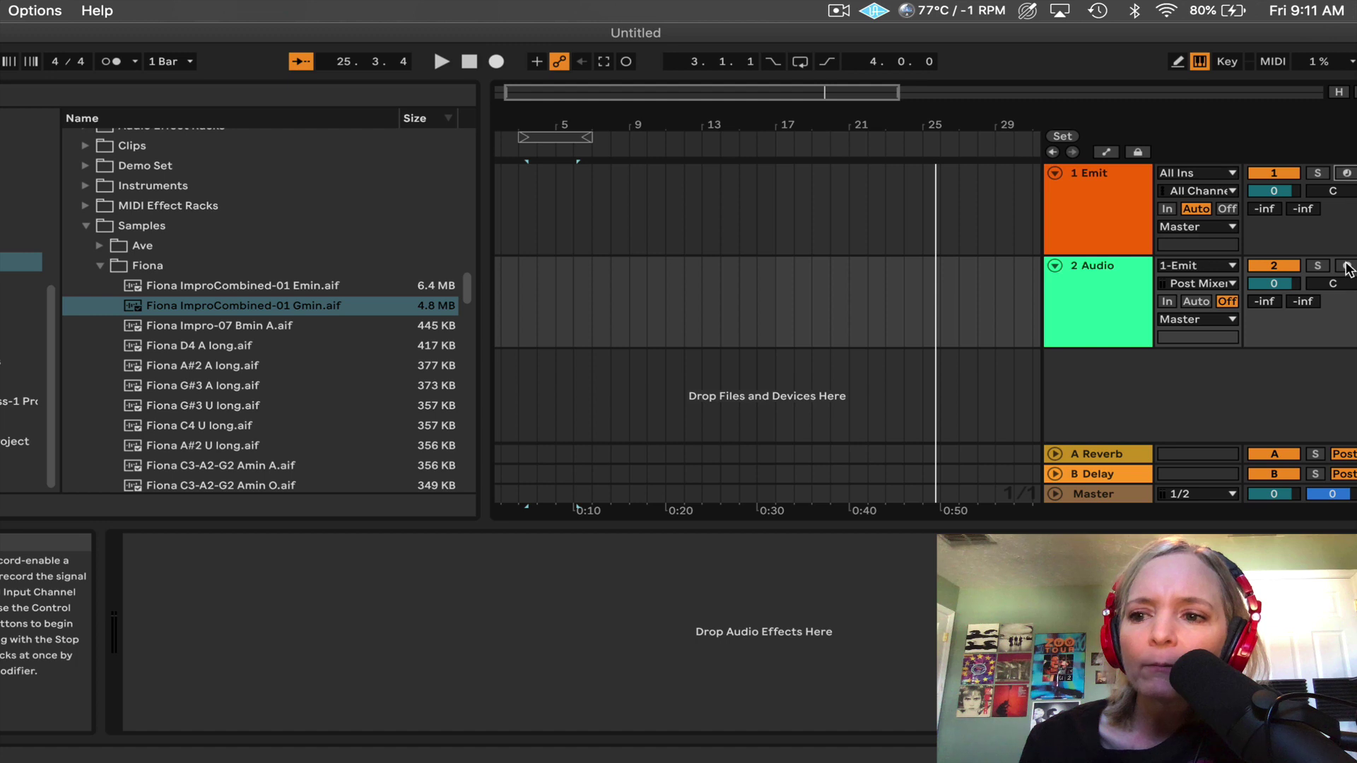
pyautogui.click(1346, 267)
pyautogui.click(469, 62)
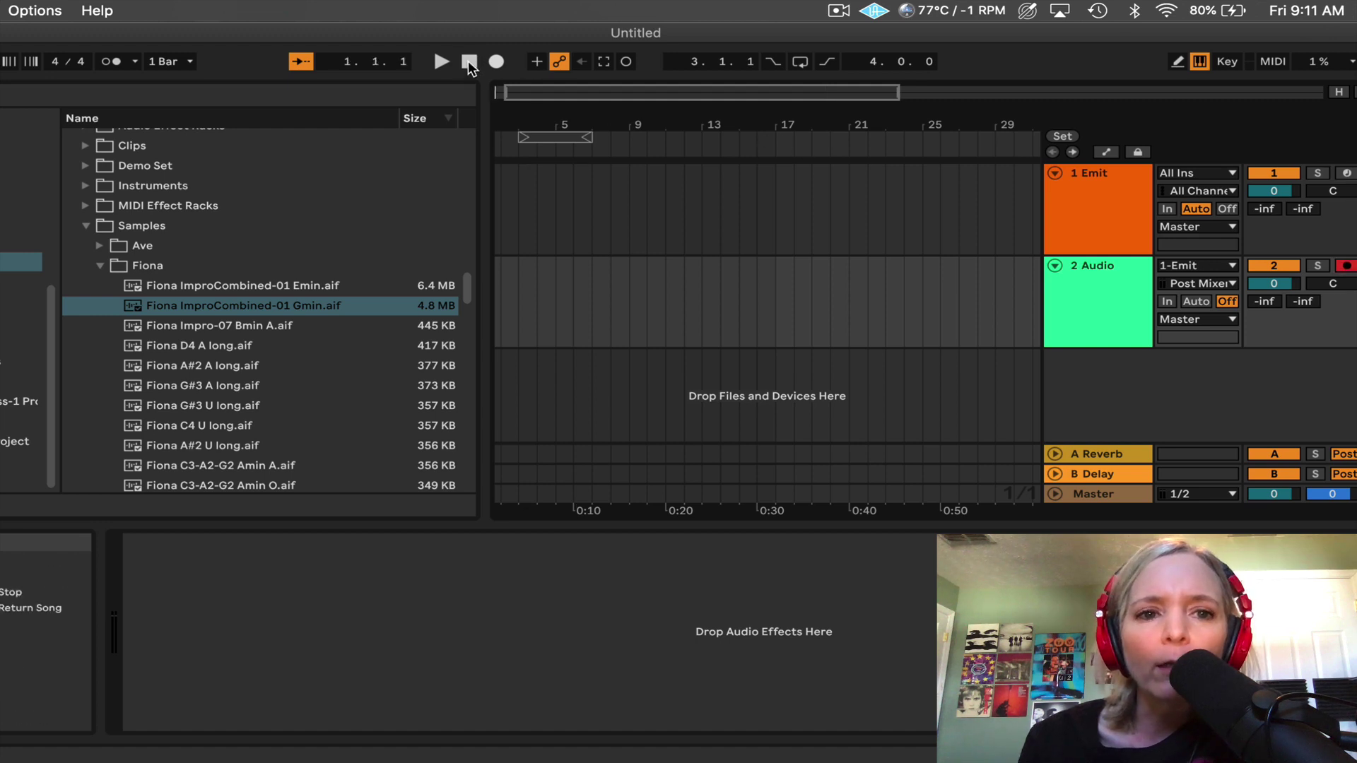
# Record Emit's output onto 2 Audio in the arrangement while raising Glide to 160 ms.
pyautogui.click(496, 62)
pyautogui.click(441, 62)
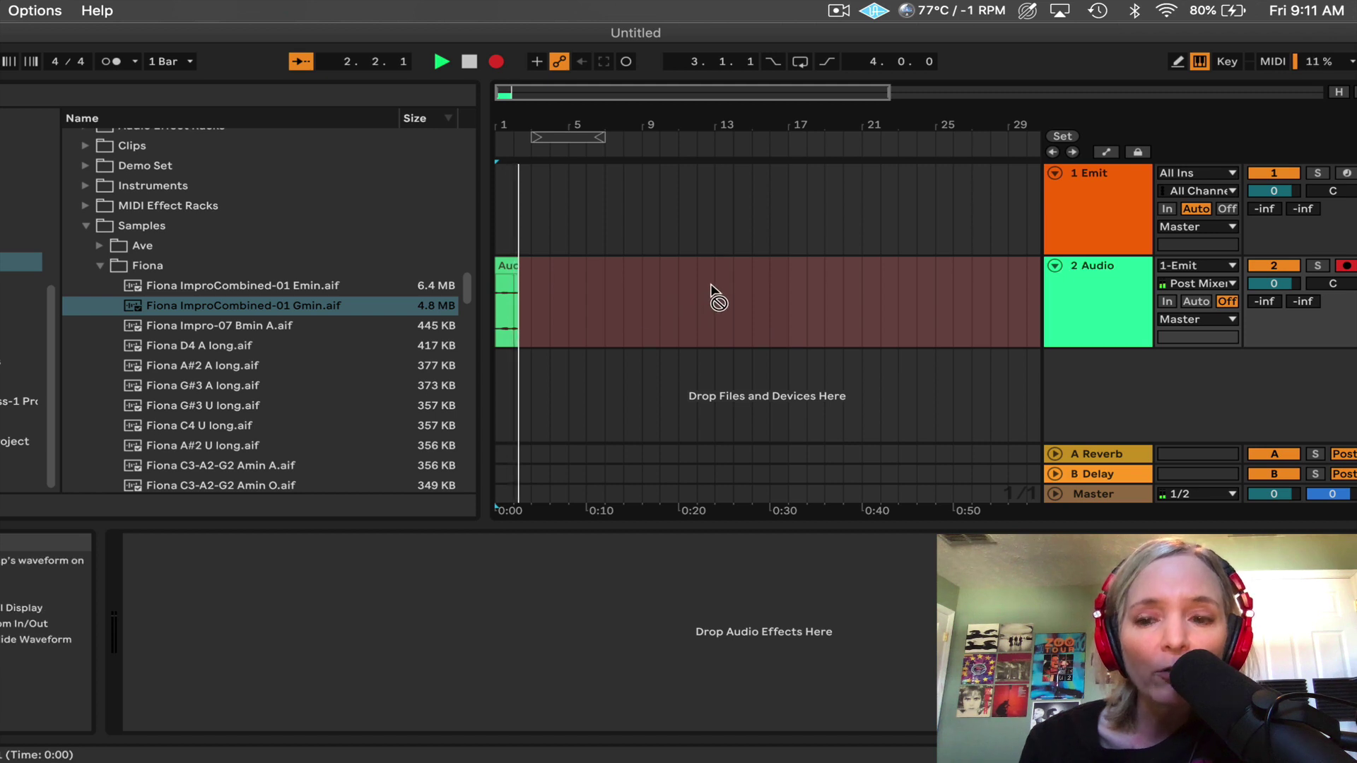
pyautogui.click(1112, 202)
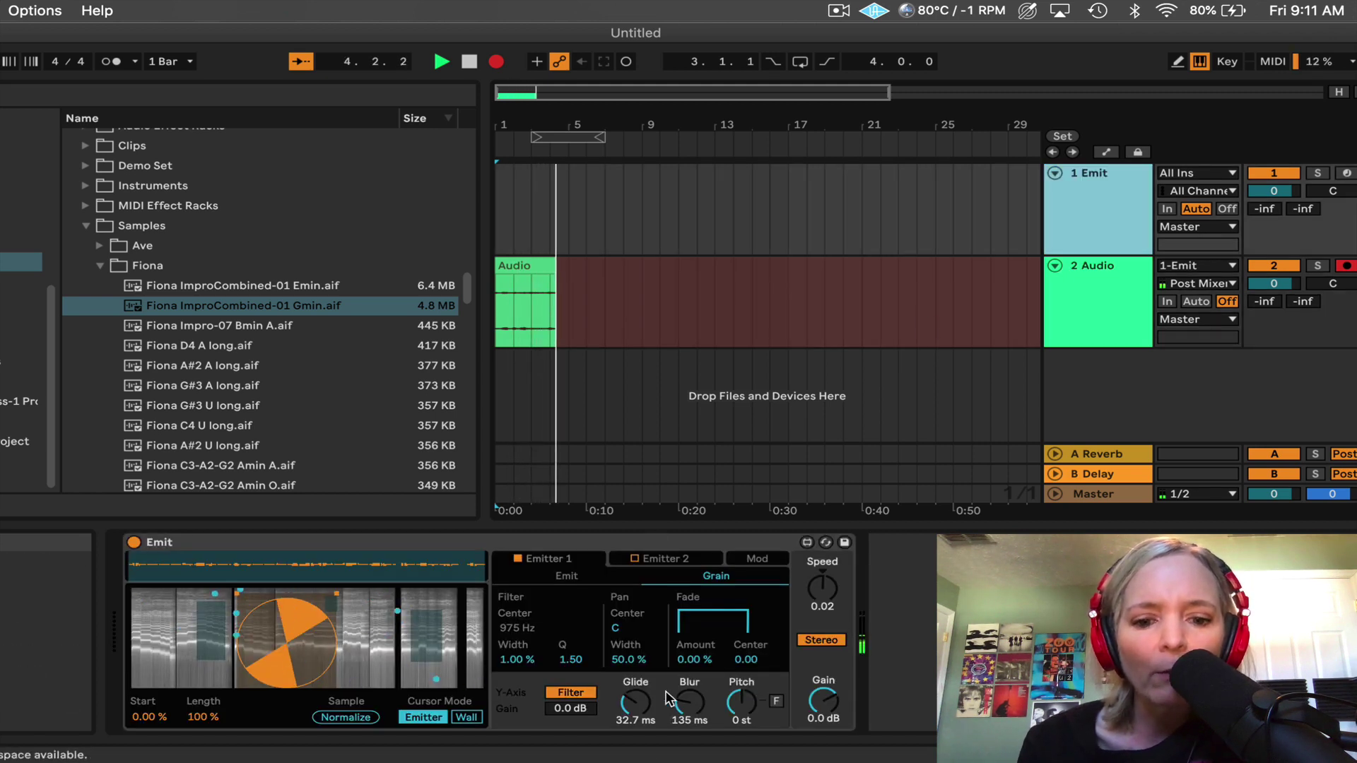
pyautogui.moveTo(637, 703); pyautogui.dragTo(686, 639)
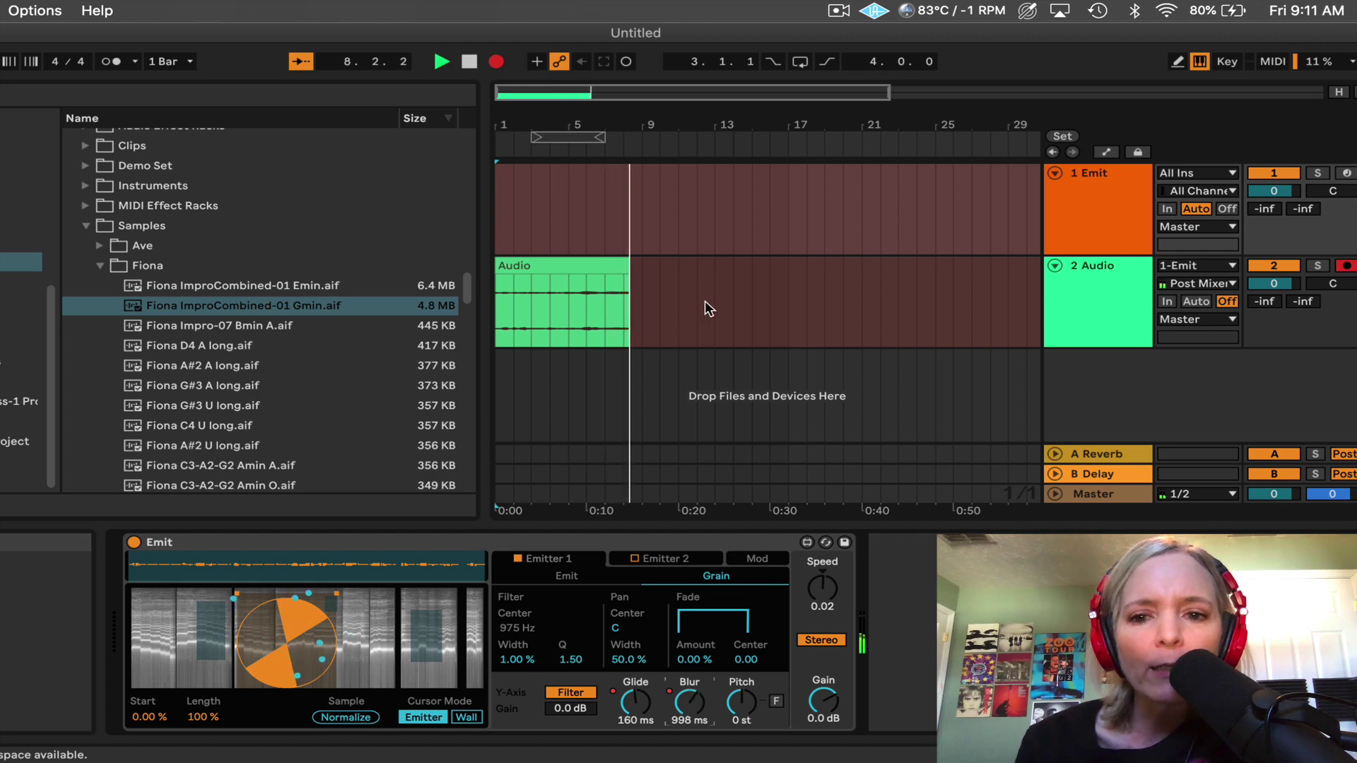